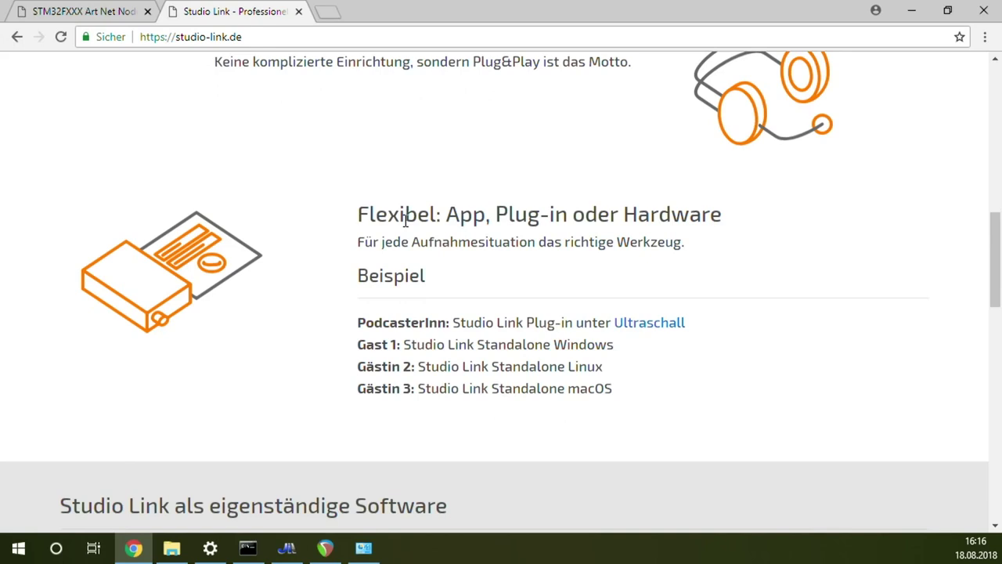
# - Scroll to Studio Link STANDALONE and go to its download page
pyautogui.scroll(-4, 406, 220)
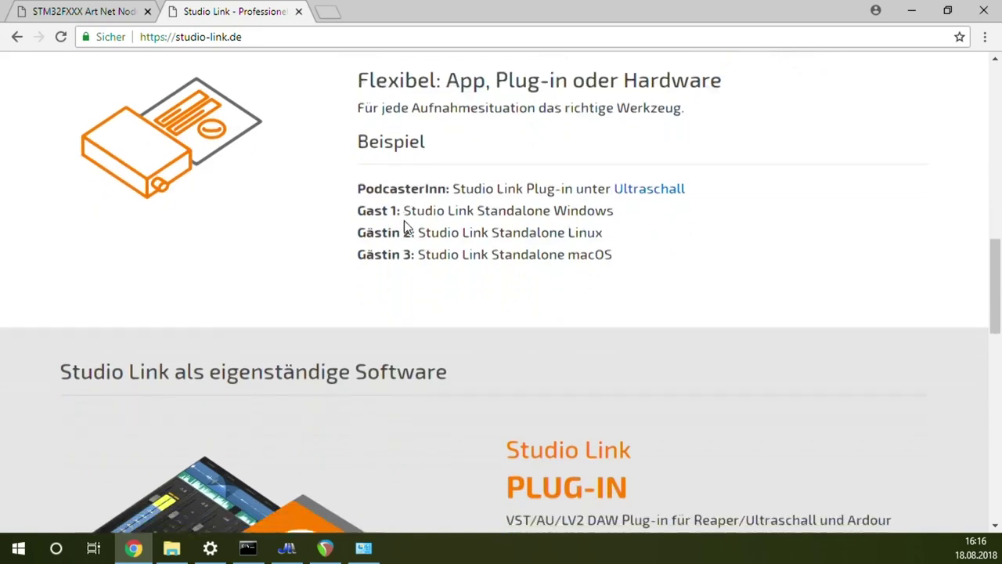
pyautogui.scroll(-4, 405, 224)
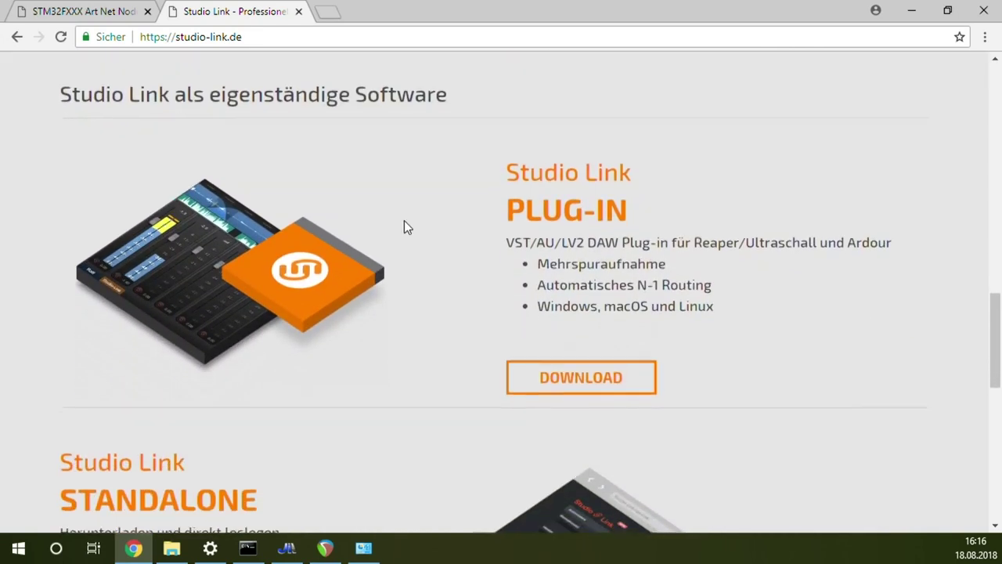
pyautogui.scroll(-2, 404, 227)
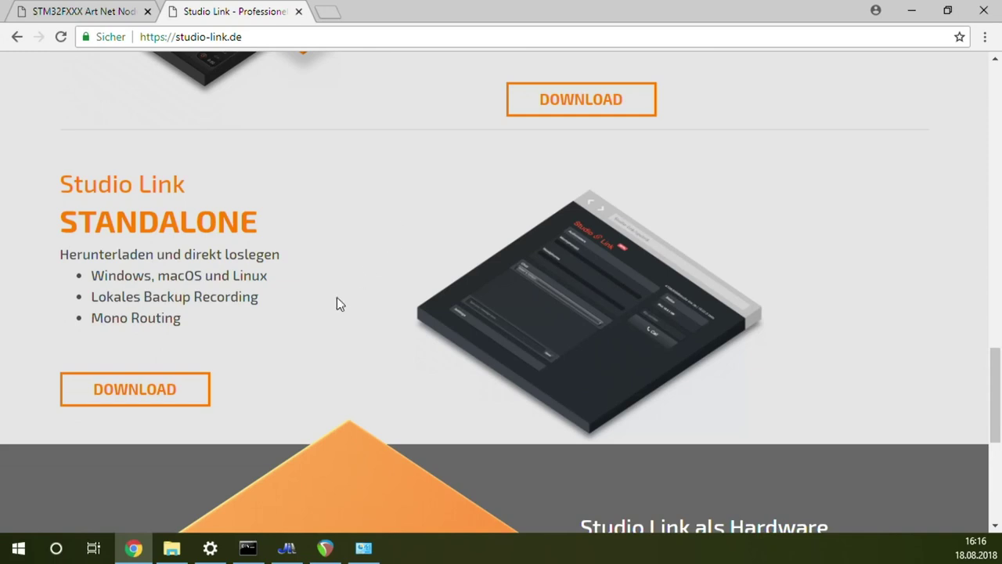
pyautogui.click(191, 387)
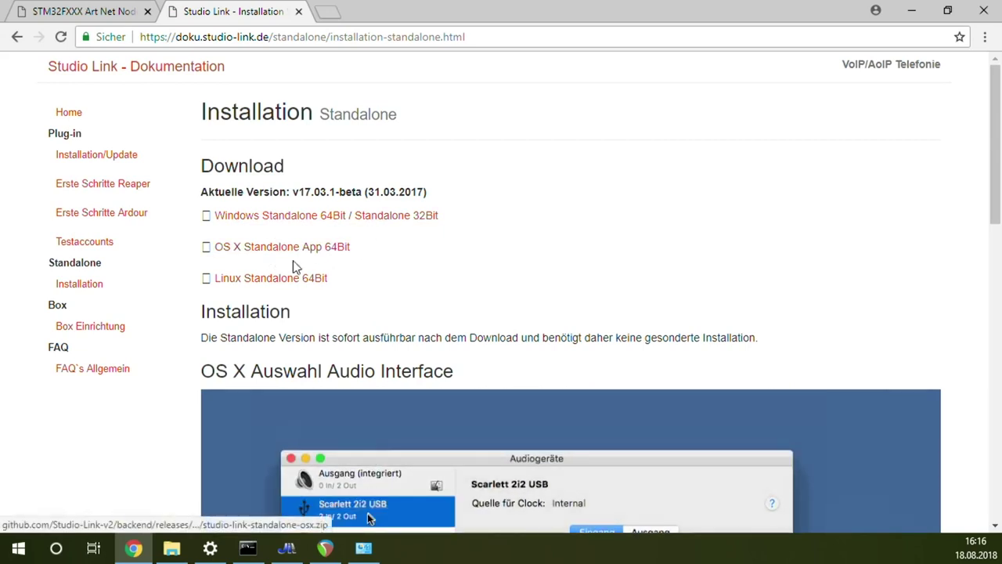
# - Download the Windows Standalone 64Bit zip and show it in its folder via 'In Ordner anzeigen'
pyautogui.click(309, 217)
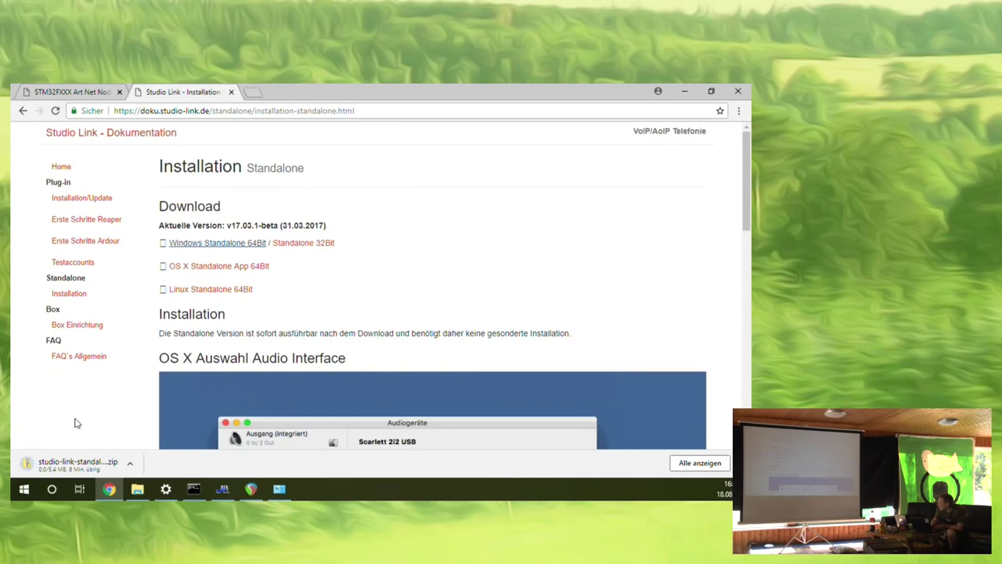
pyautogui.click(77, 462)
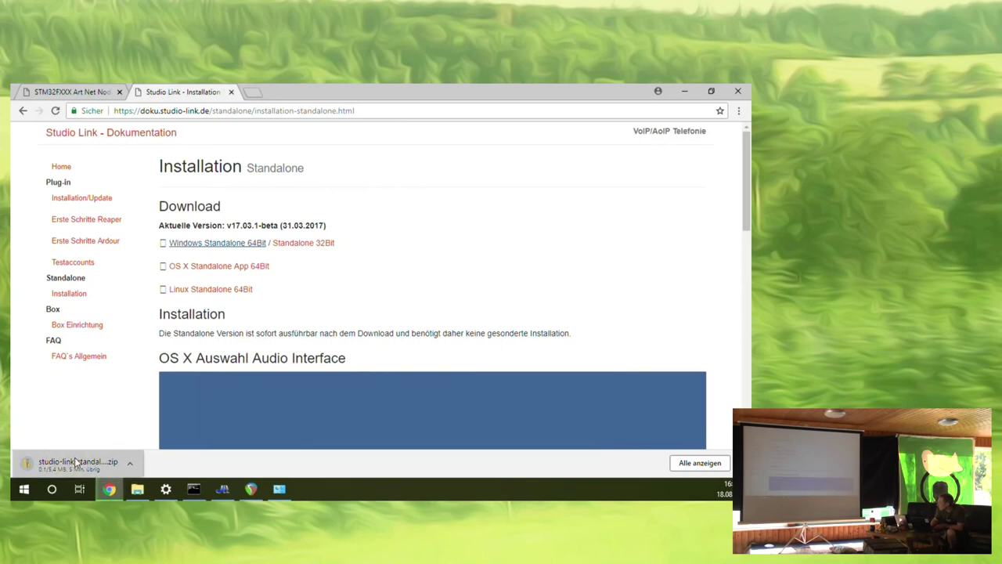
pyautogui.click(131, 464)
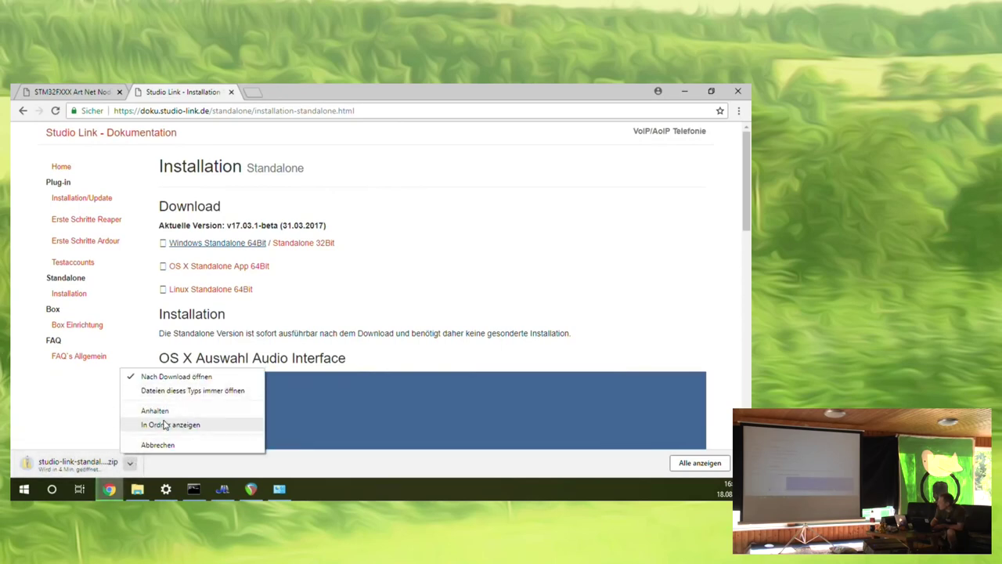
pyautogui.click(166, 426)
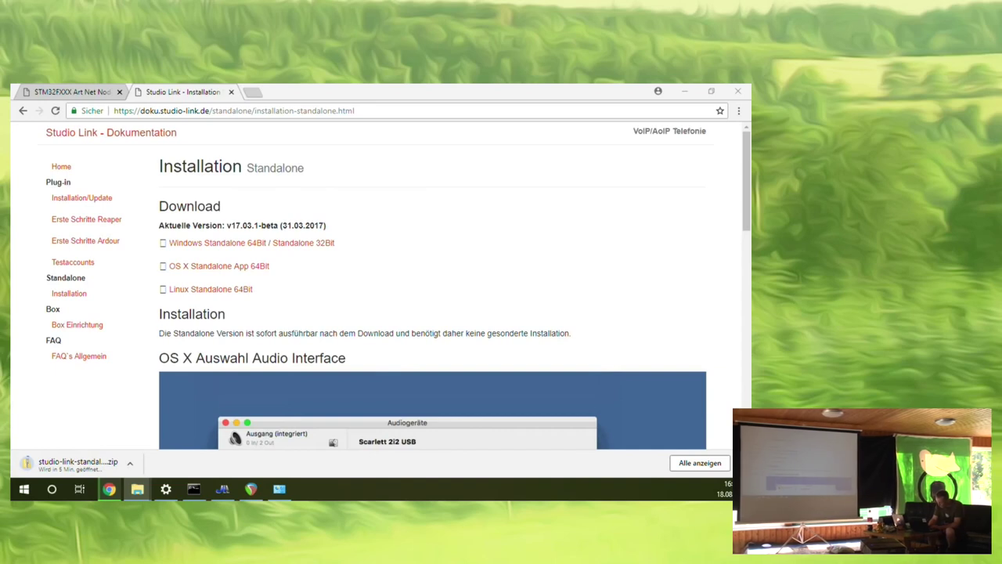
# - Launch studio-link-standalone from the zip, bypassing SmartScreen with 'Trotzdem ausführen'
pyautogui.moveTo(653, 206); pyautogui.dragTo(512, 129)
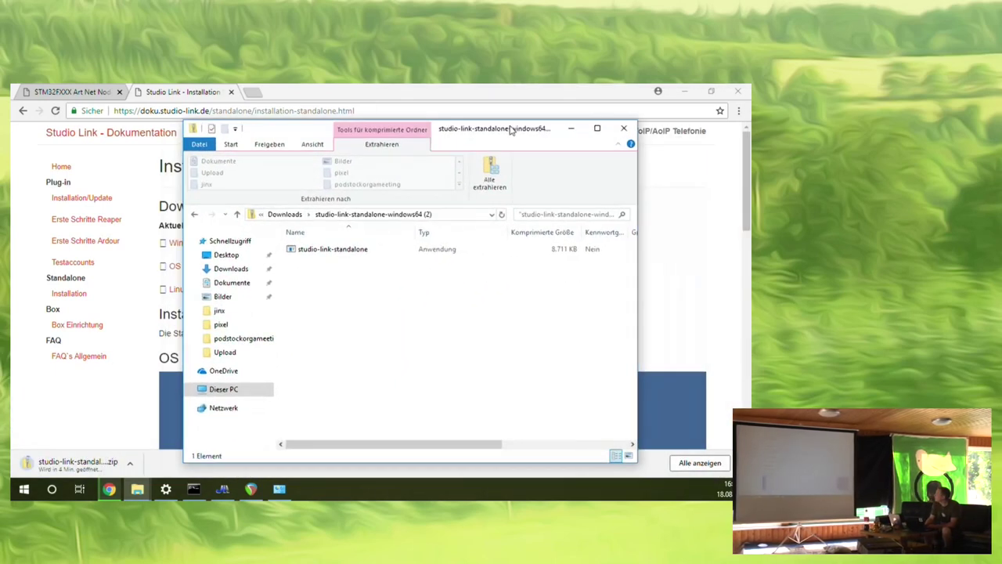
pyautogui.click(336, 251)
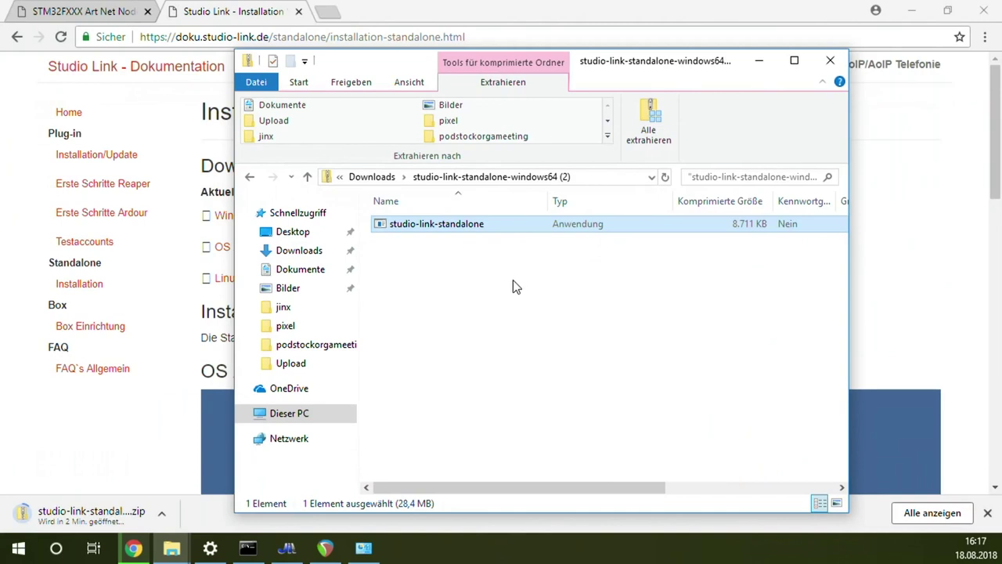
pyautogui.doubleClick(485, 224)
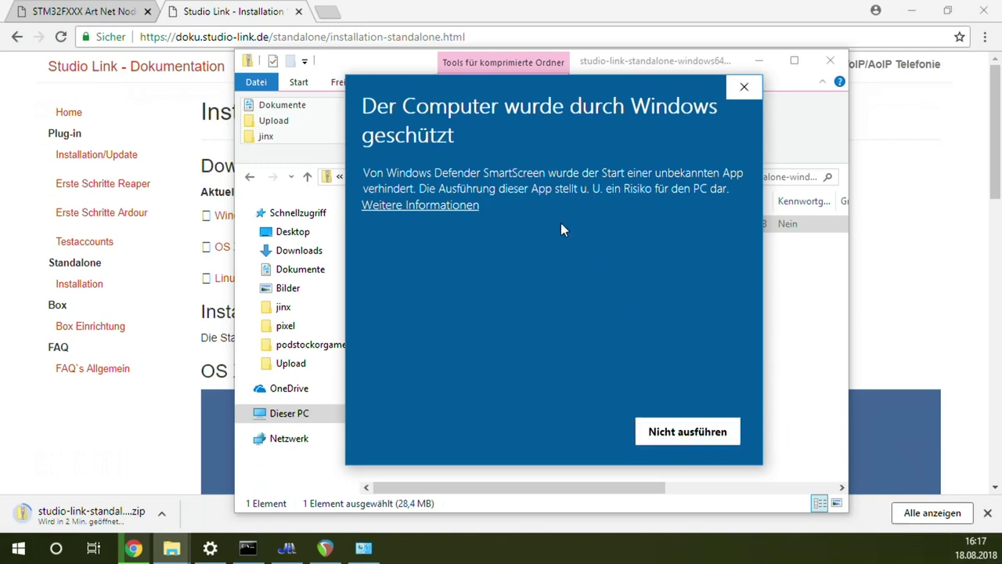
pyautogui.click(429, 205)
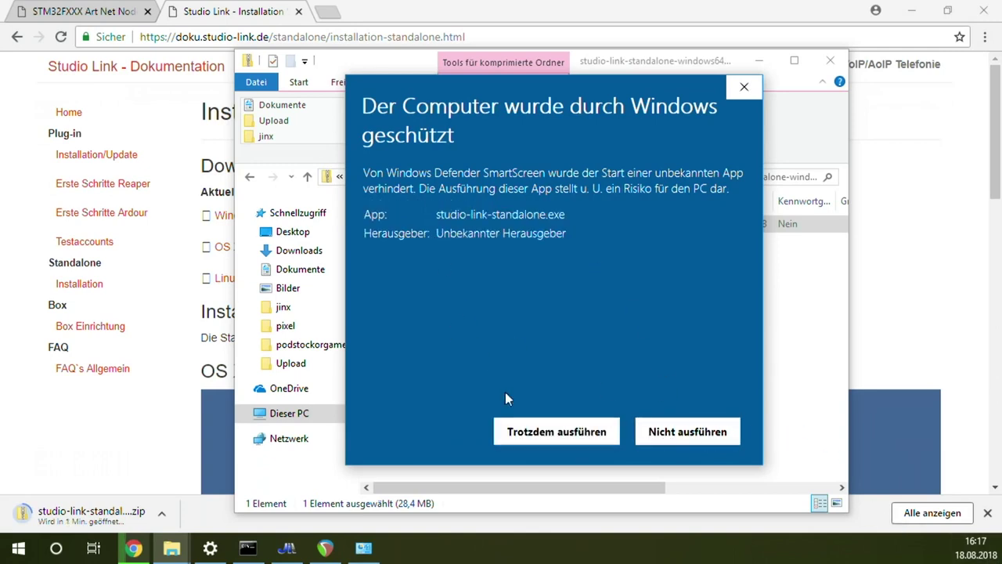
pyautogui.click(567, 431)
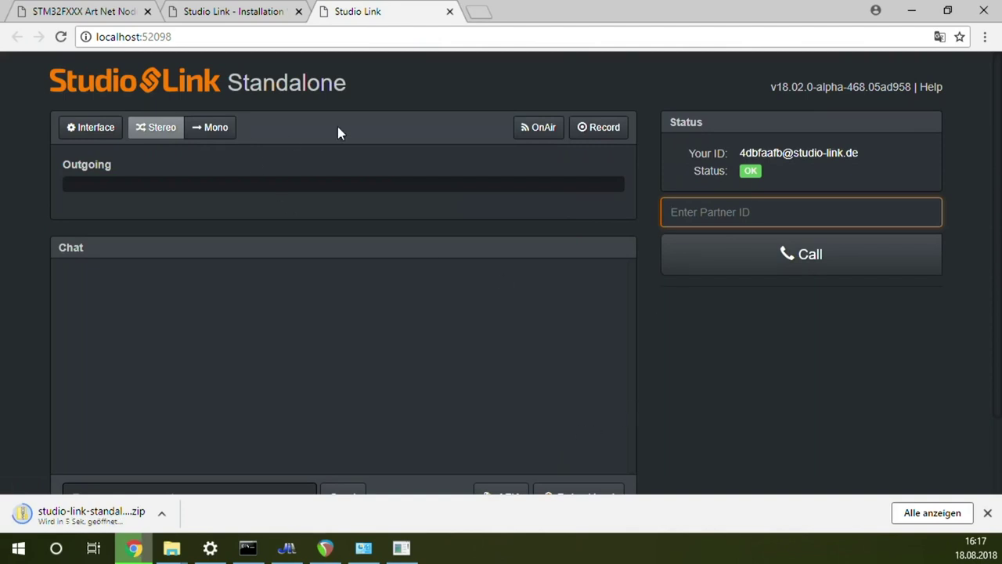
pyautogui.click(336, 108)
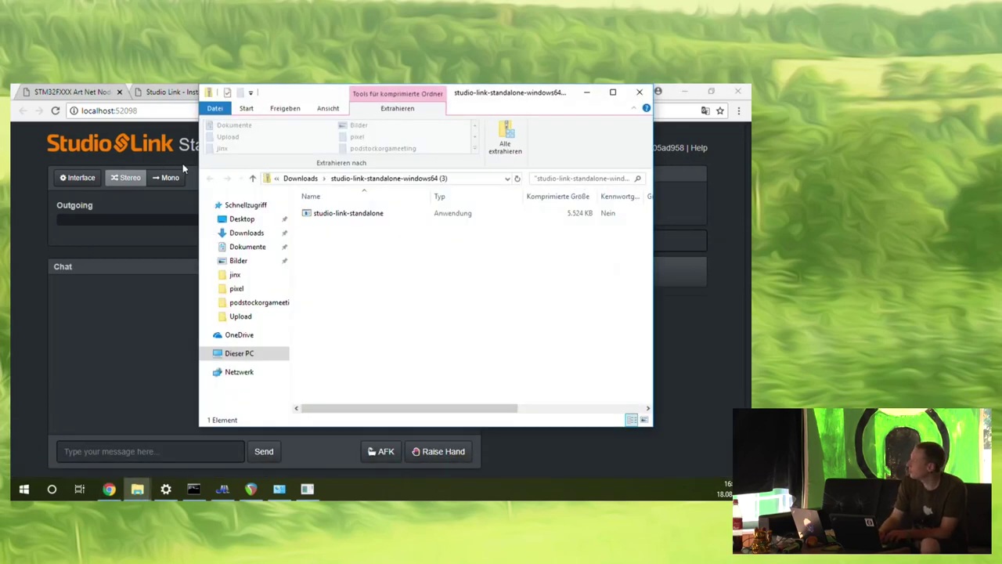
pyautogui.click(183, 169)
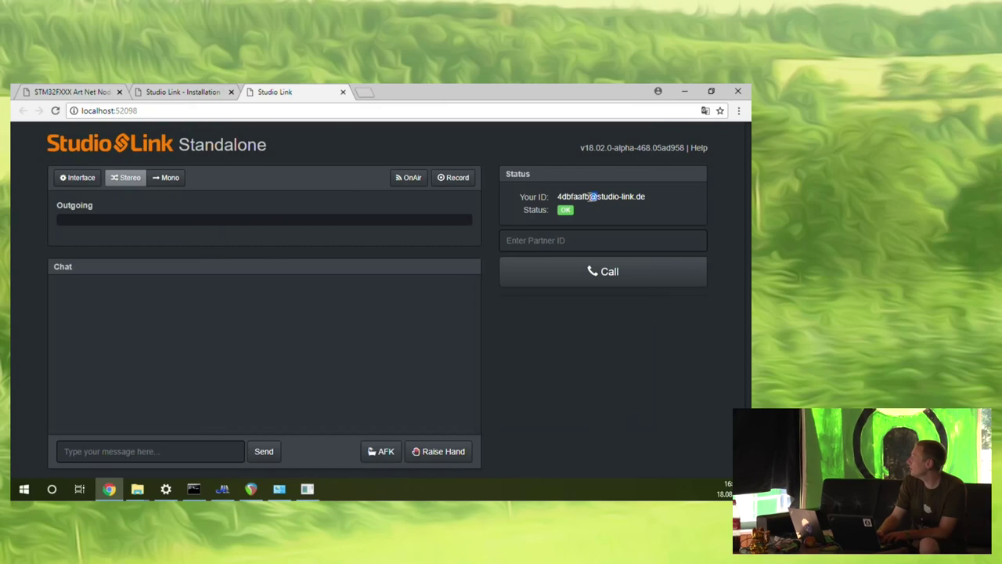
# - Copy your own Studio Link ID from the status panel and paste it as Partner ID
pyautogui.tripleClick(591, 196)
pyautogui.hotkey('ctrl', 'c')
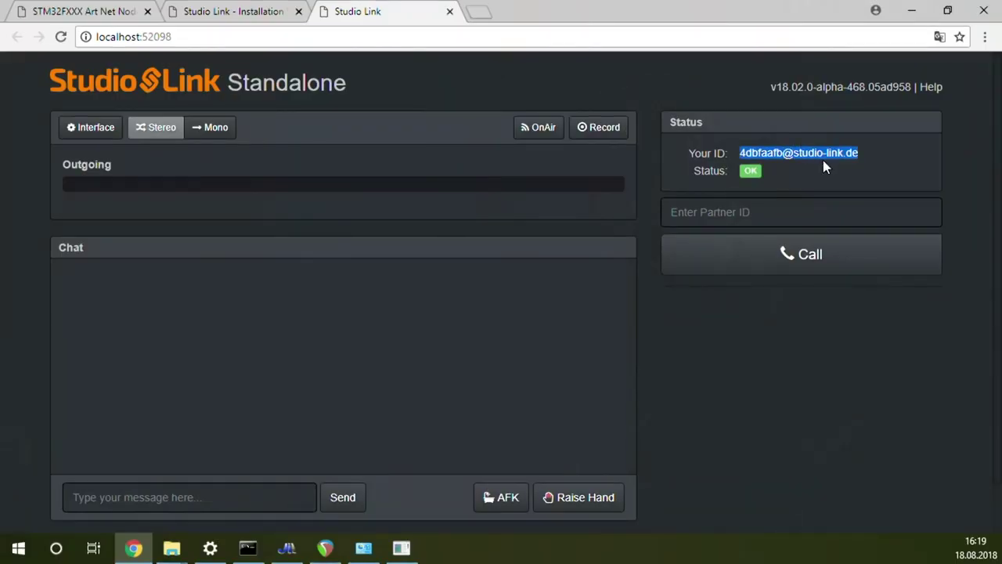
pyautogui.rightClick(820, 158)
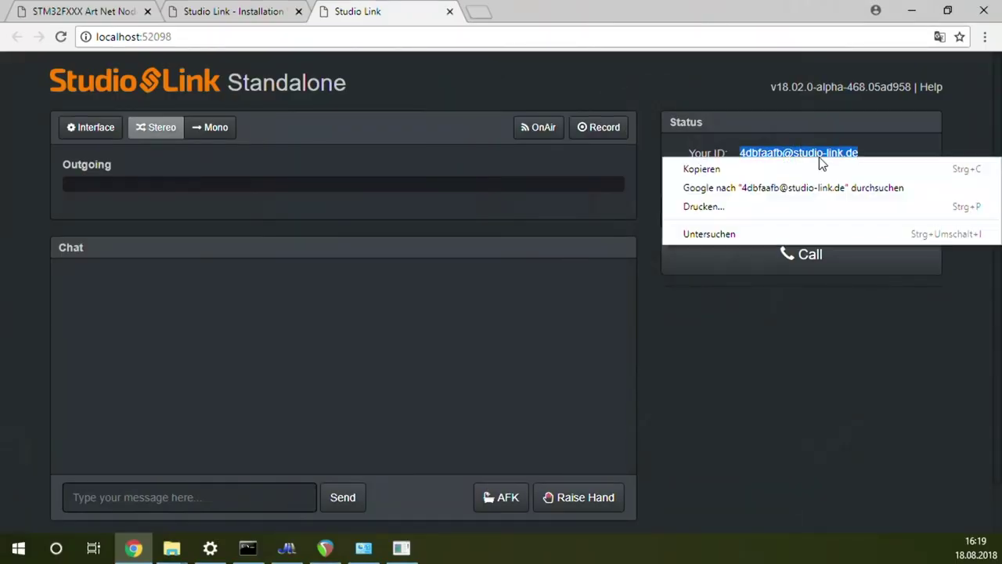
pyautogui.click(783, 174)
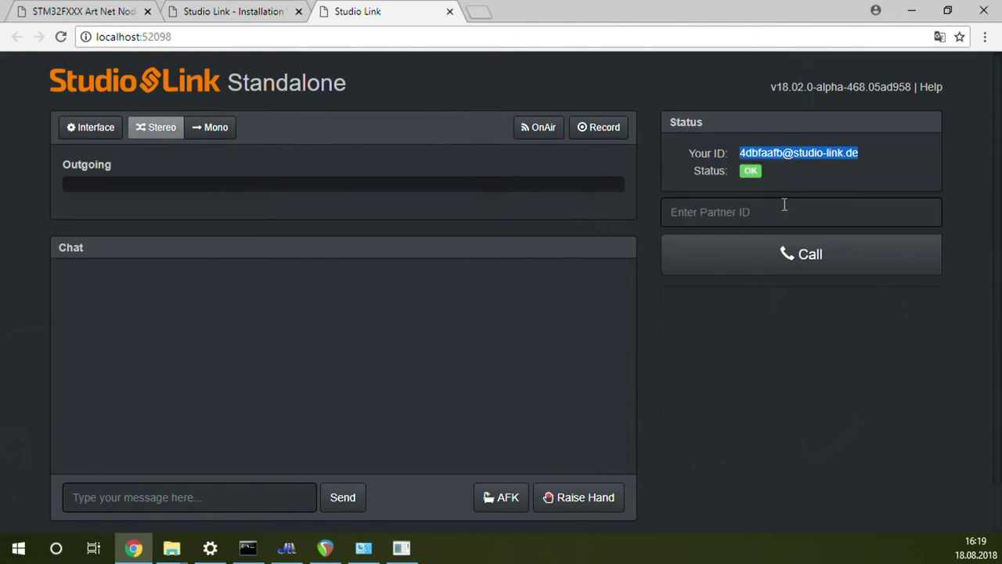
pyautogui.click(784, 206)
pyautogui.hotkey('ctrl', 'v')
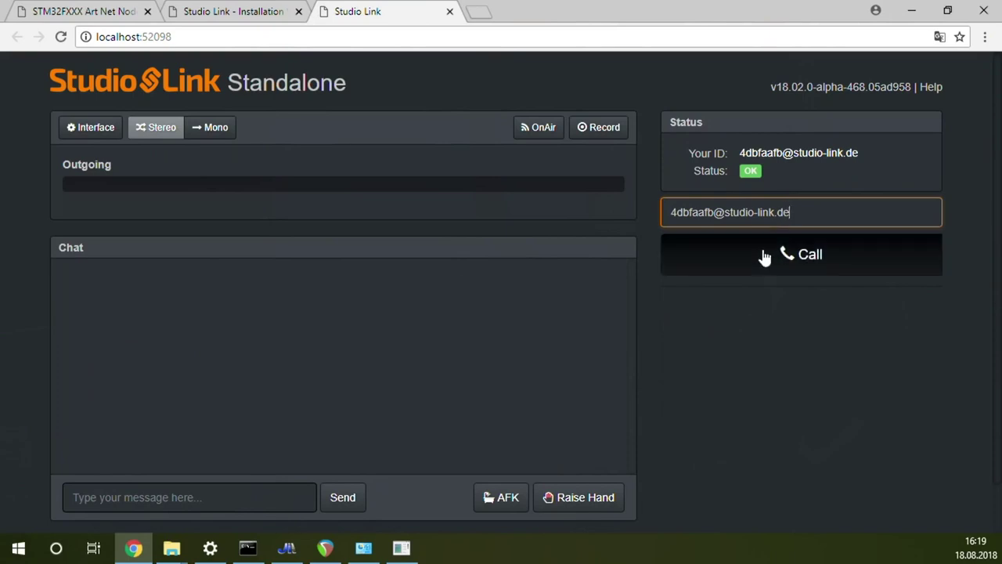
# - Replace the Partner ID with 'echo', place the test call, then end it
pyautogui.tripleClick(809, 213)
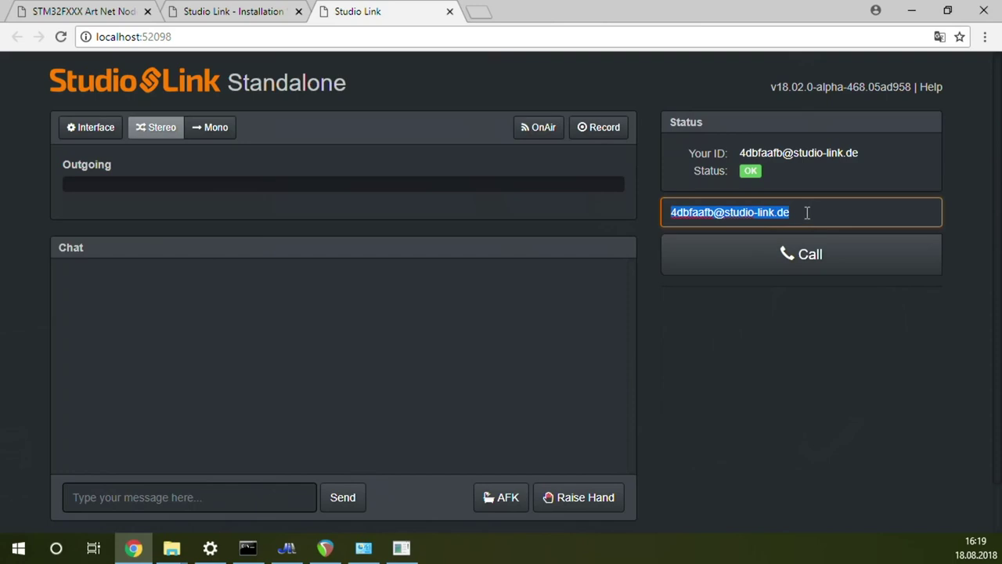
pyautogui.write('echo')
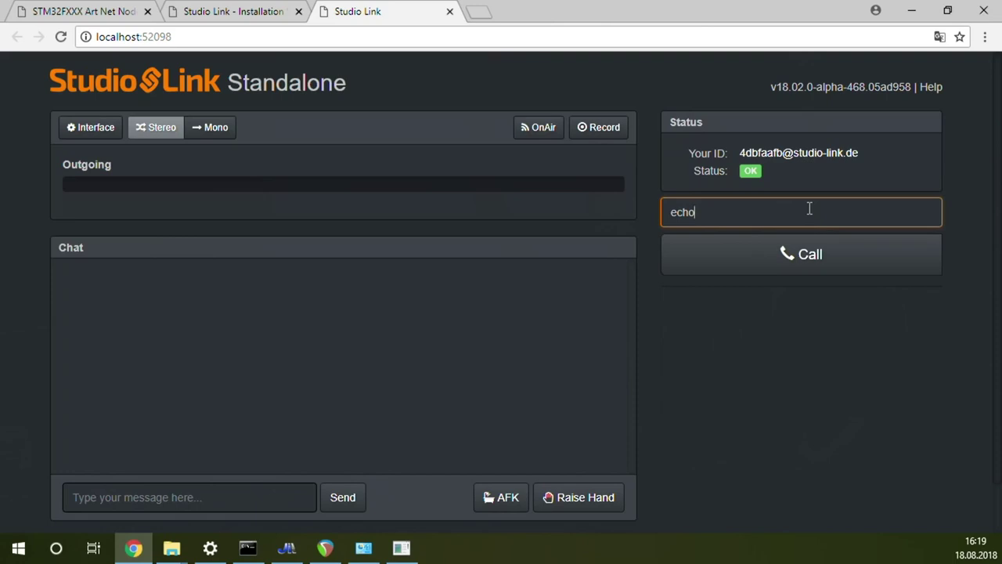
pyautogui.click(815, 274)
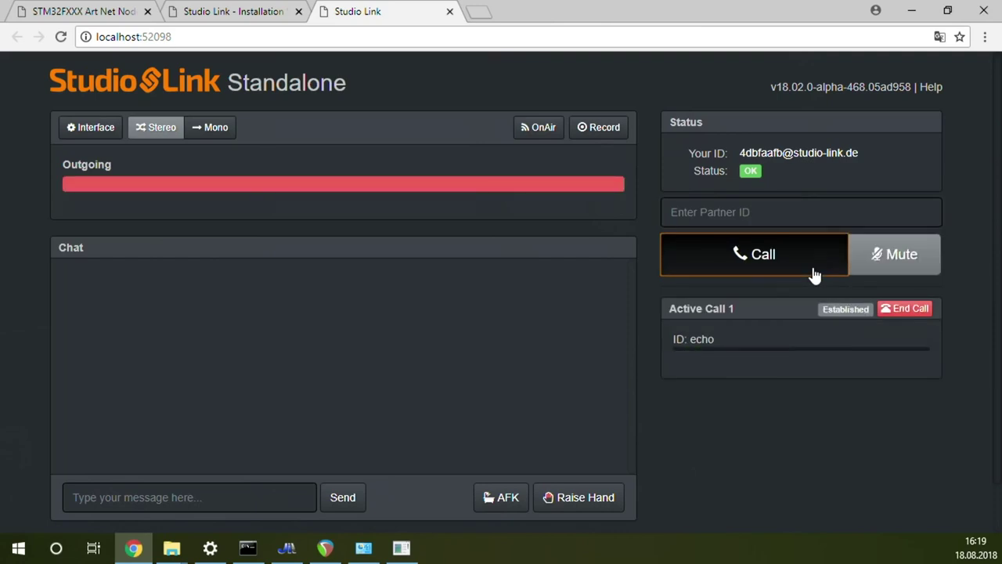
pyautogui.click(923, 310)
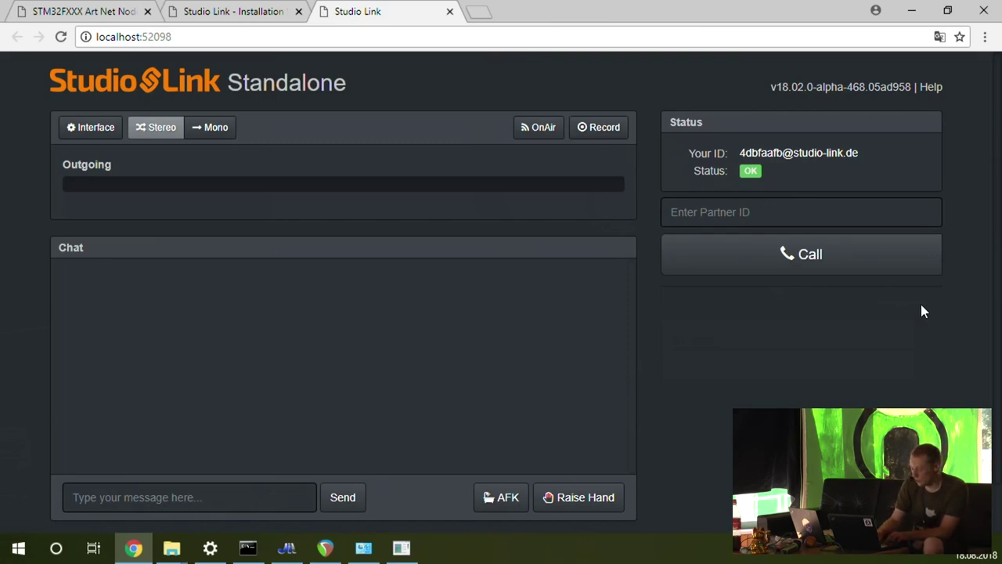
# - Restore Chrome to a smaller floating window over REAPER and File Explorer
pyautogui.click(135, 546)
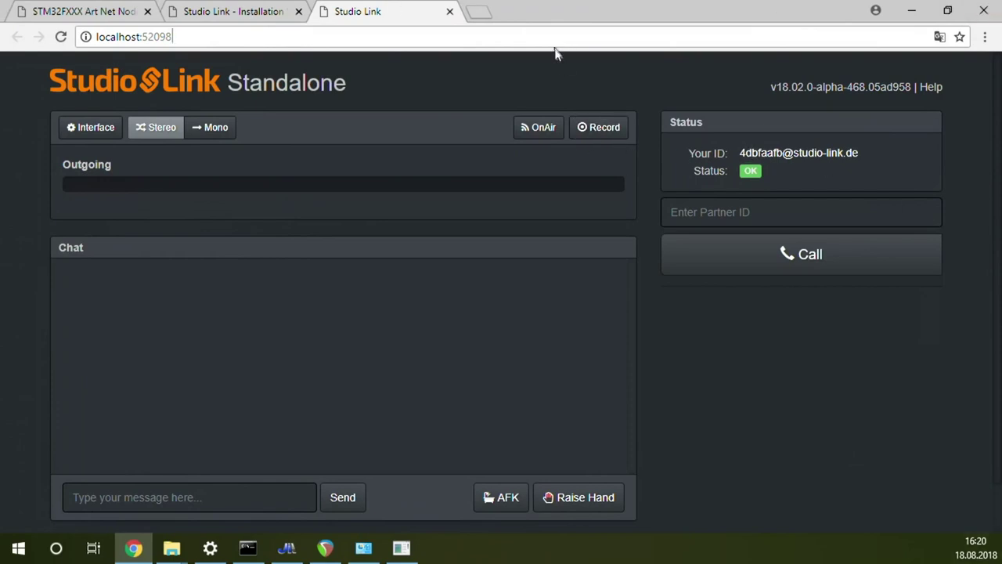
pyautogui.moveTo(550, 21); pyautogui.dragTo(661, 161)
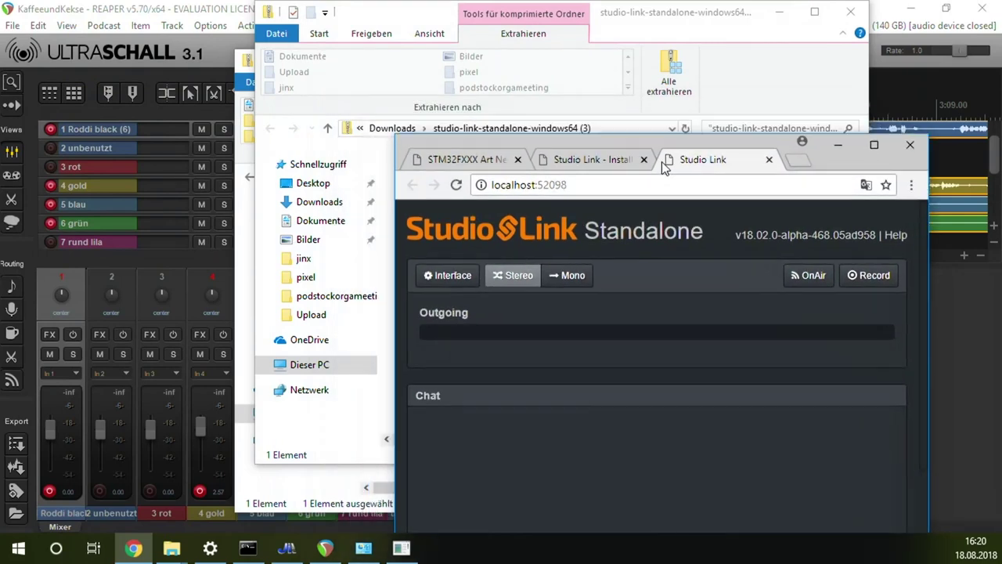
# - Maximize the 'Studio Link - Installation' tab and scroll down to the Audio Interface sections
pyautogui.click(587, 161)
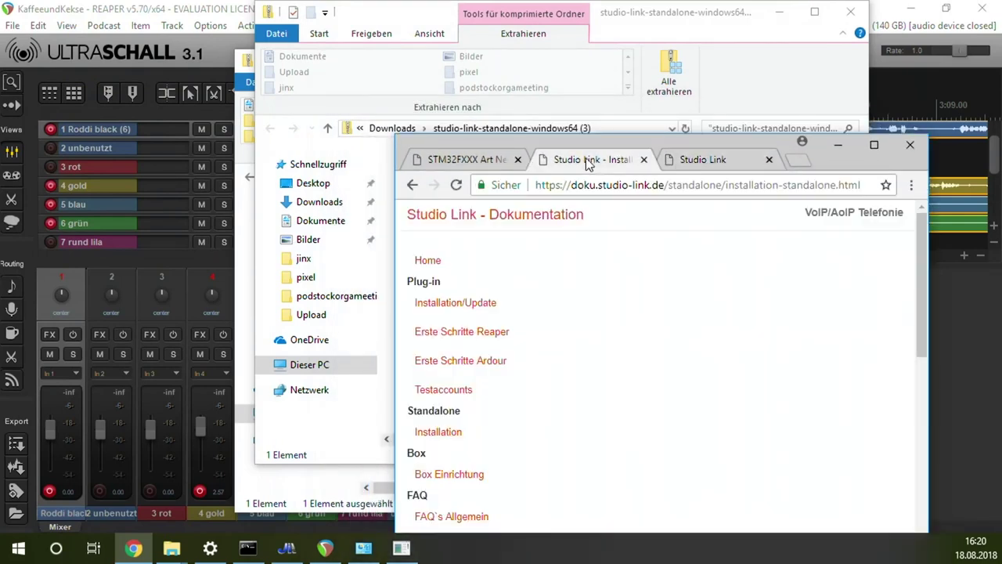
pyautogui.doubleClick(763, 147)
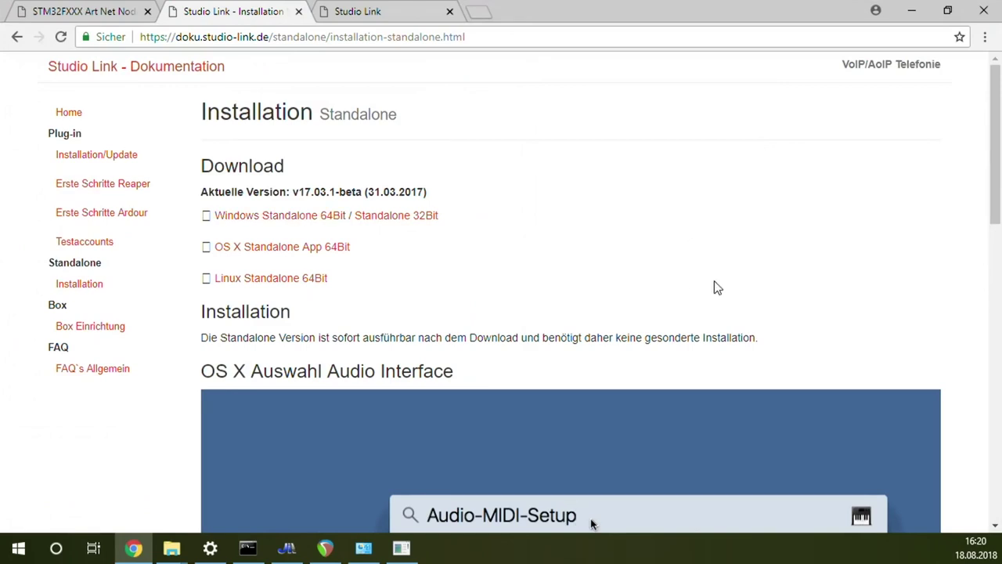
pyautogui.scroll(-3, 714, 289)
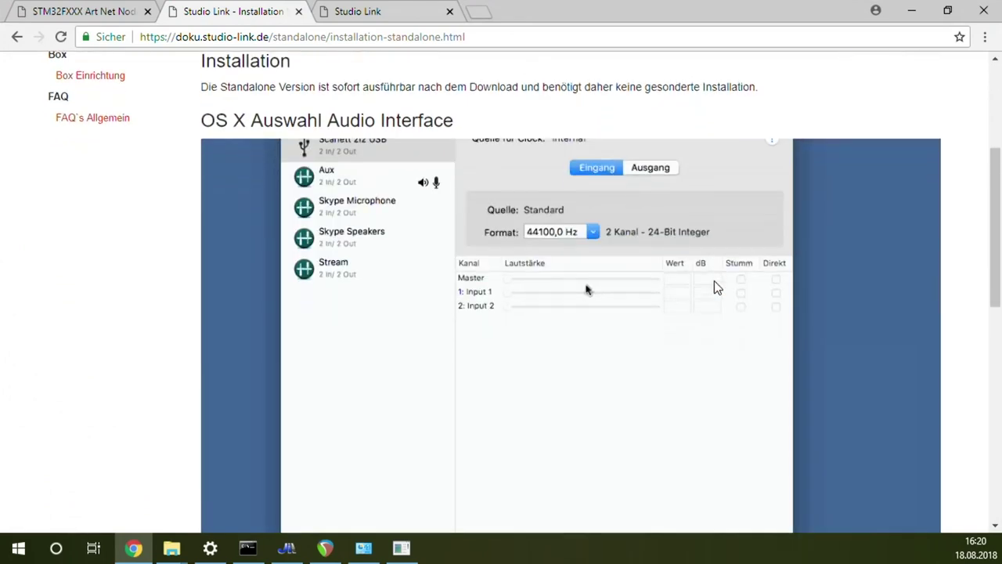
pyautogui.scroll(-2, 714, 288)
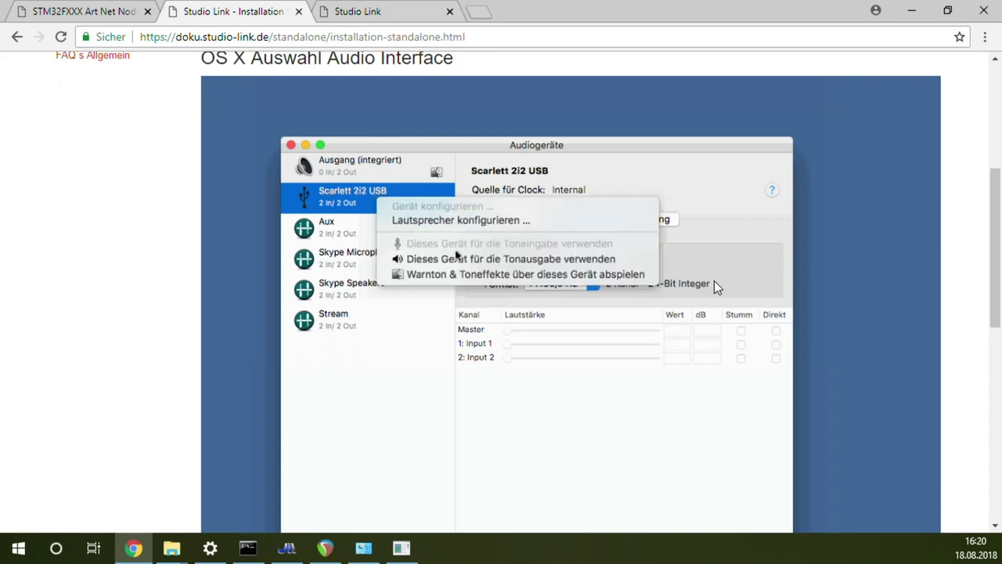
pyautogui.scroll(-3, 714, 282)
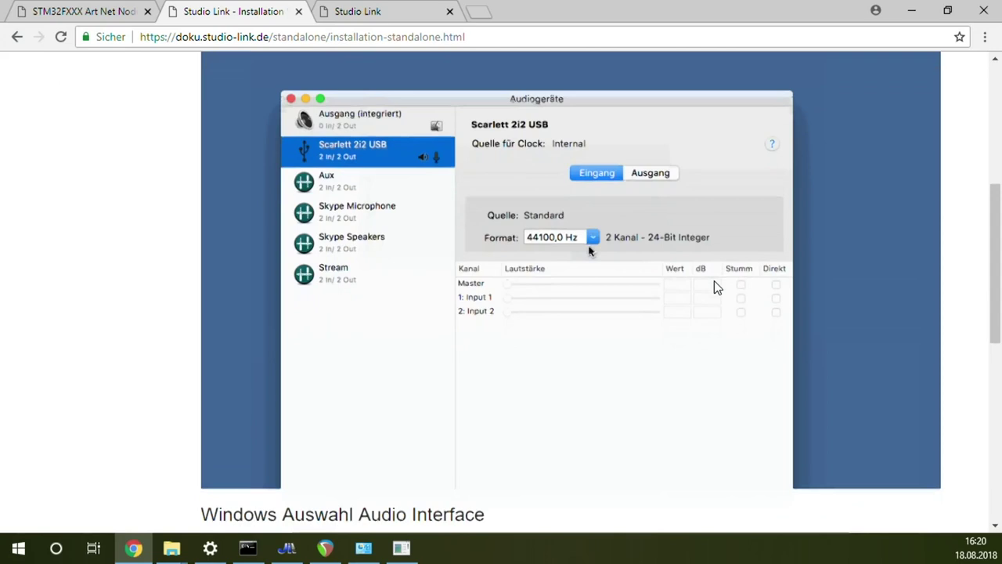
pyautogui.scroll(-5, 715, 288)
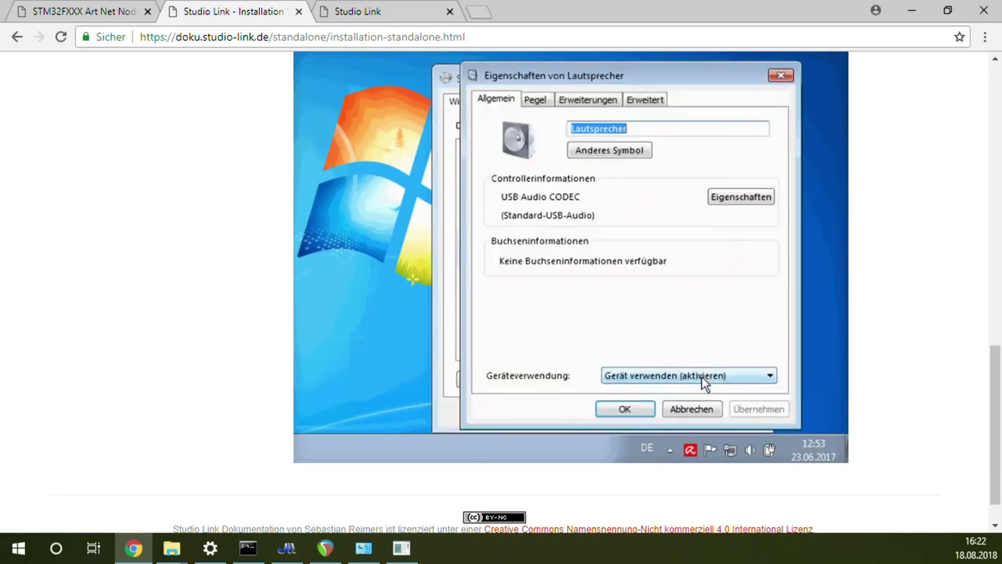
pyautogui.click(639, 100)
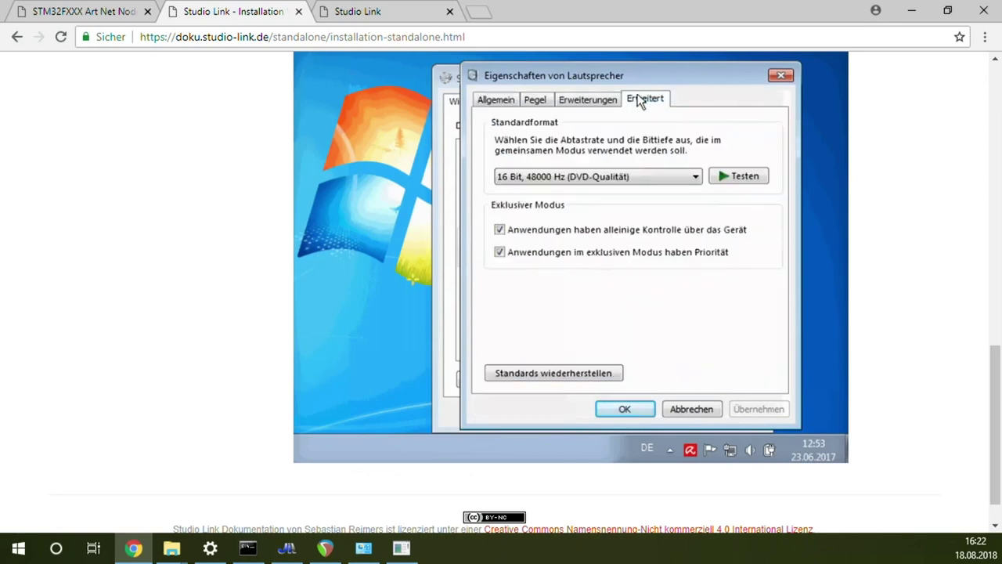
pyautogui.click(638, 177)
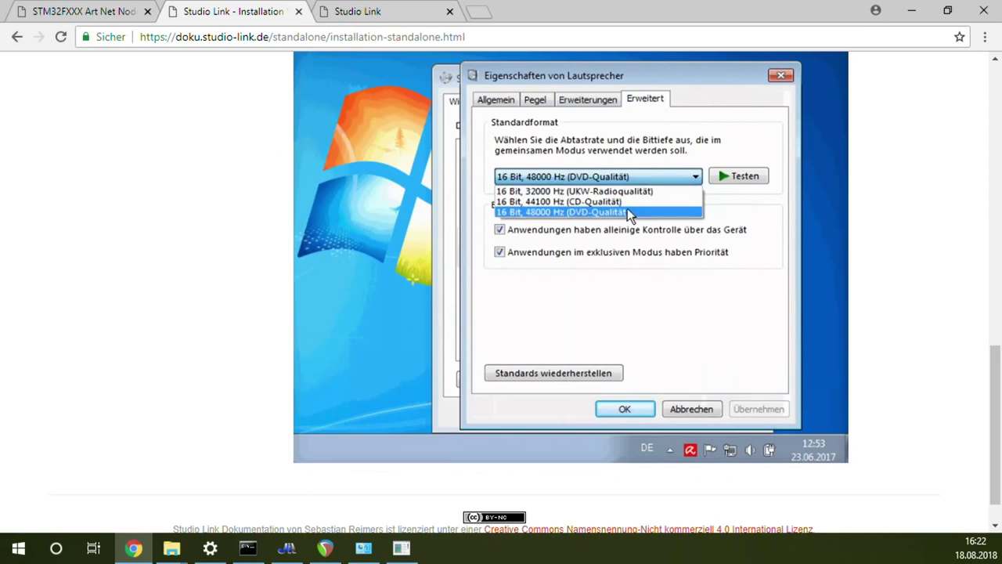
pyautogui.click(627, 208)
pyautogui.click(633, 410)
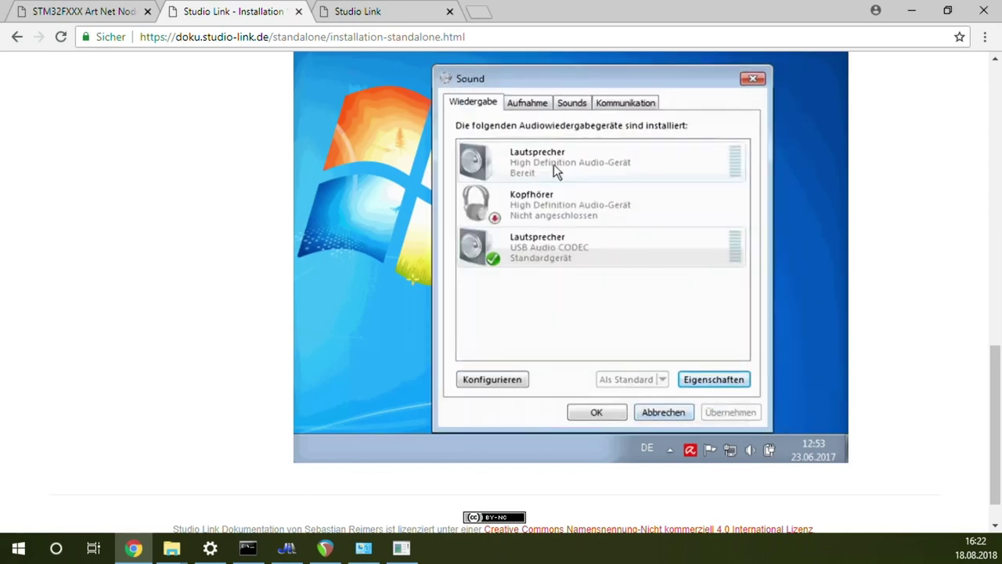
pyautogui.click(530, 107)
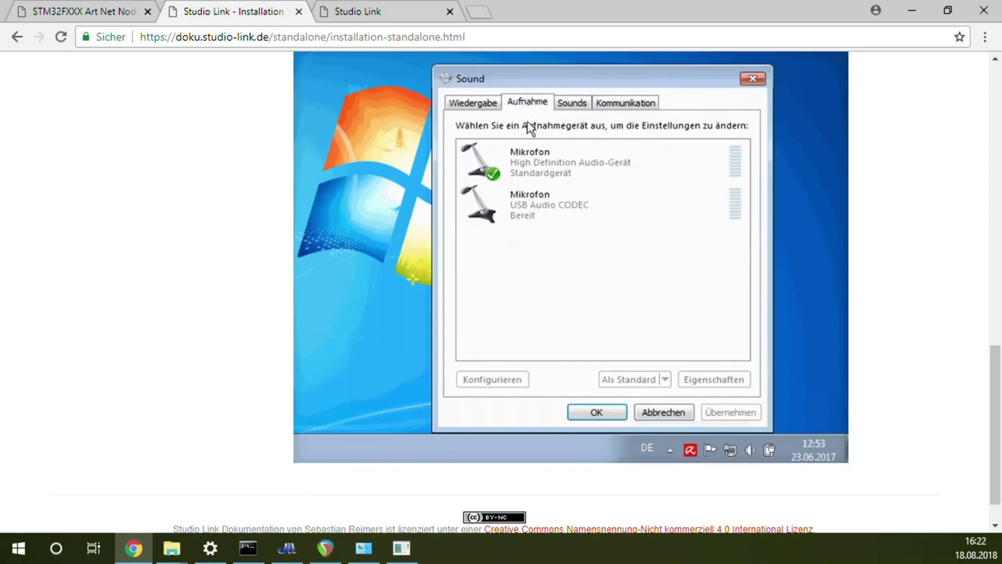
pyautogui.click(531, 213)
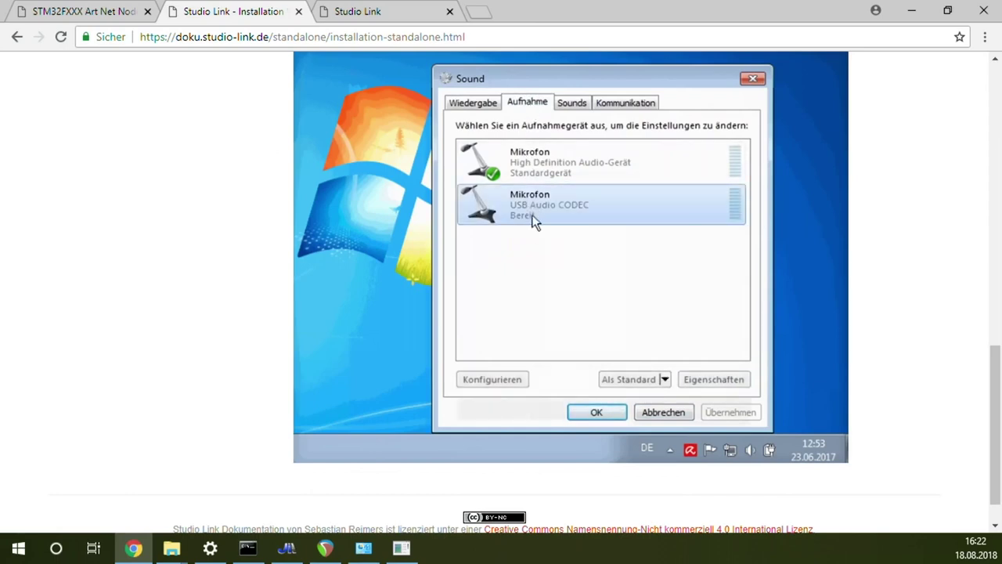
pyautogui.click(626, 380)
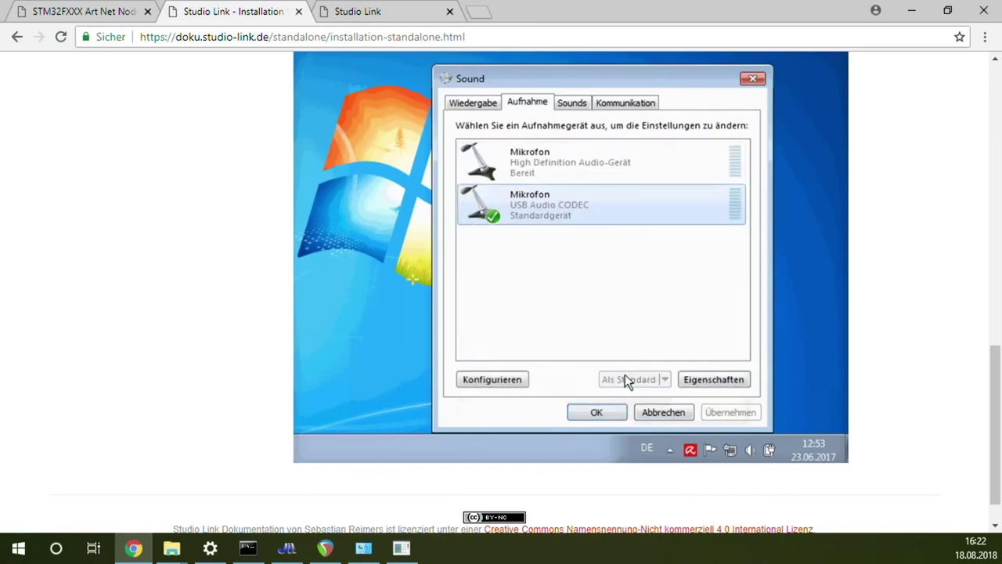
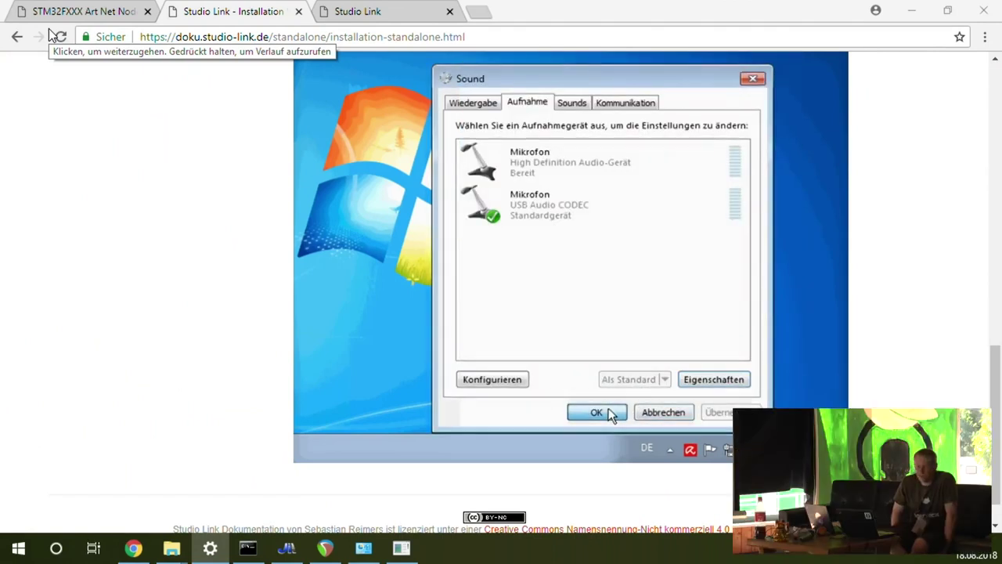
# - Leave the Studio Link sound setup docs and switch to the KaffeeundKekse project in REAPER
pyautogui.click(609, 408)
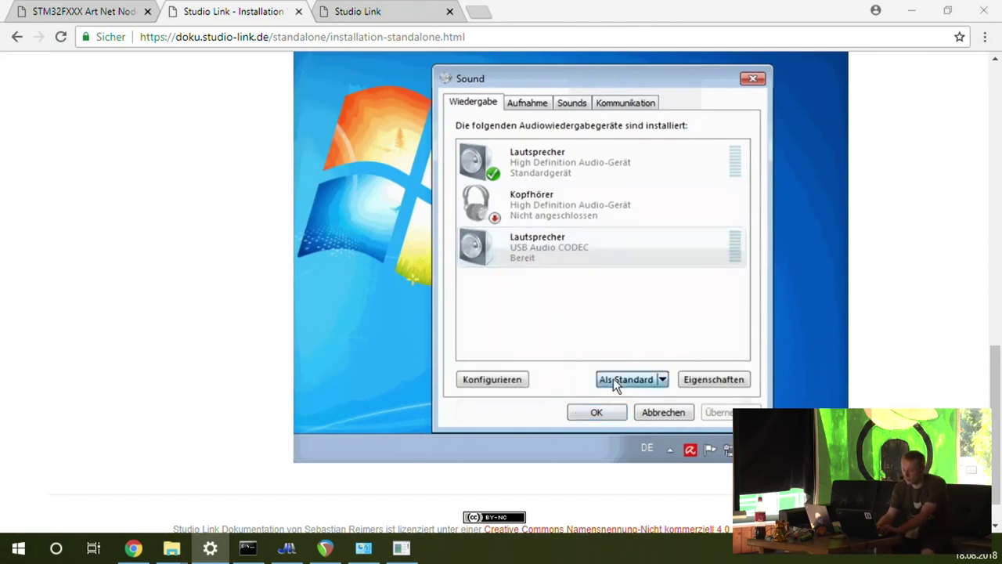
pyautogui.hotkey('alt', 'Tab')
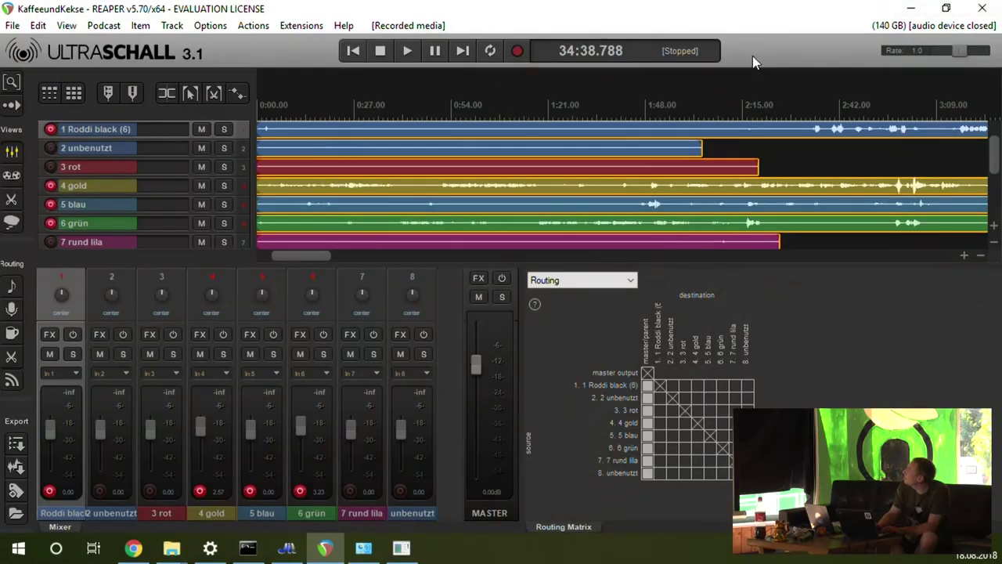
# - Take REAPER out of full screen, start a new empty project, and reposition the window
pyautogui.moveTo(794, 7); pyautogui.dragTo(932, 74)
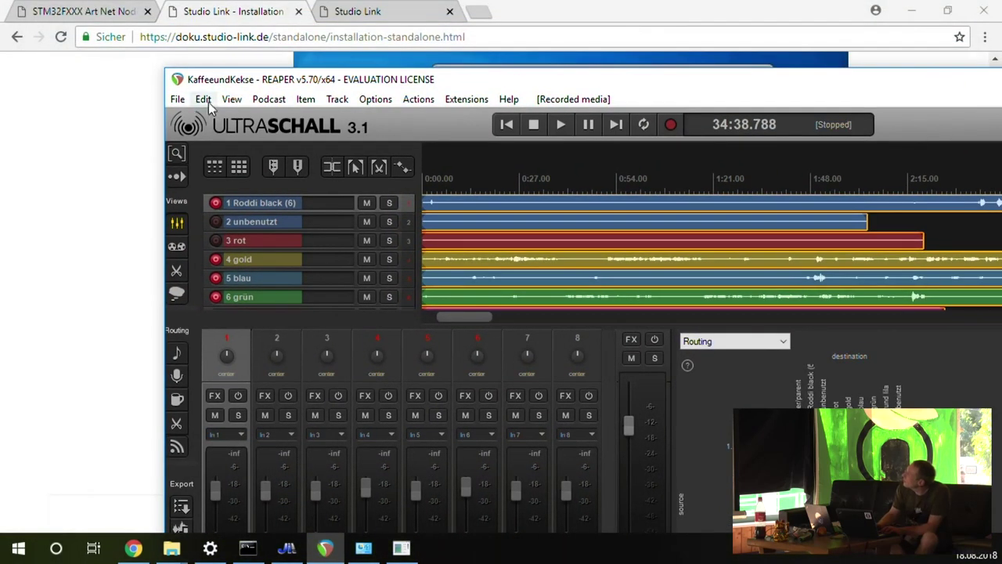
pyautogui.click(177, 100)
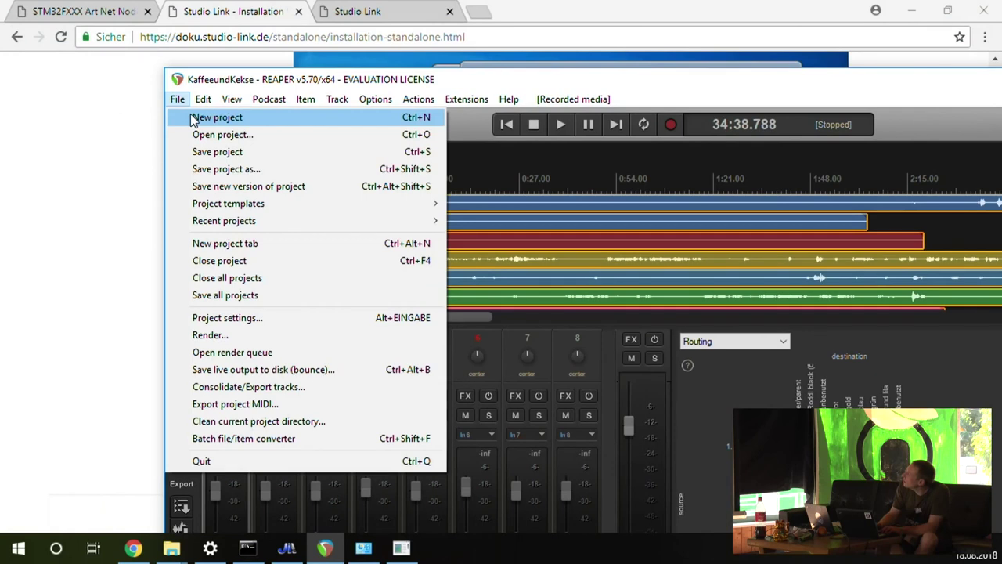
pyautogui.click(194, 118)
pyautogui.moveTo(434, 75); pyautogui.dragTo(300, 43)
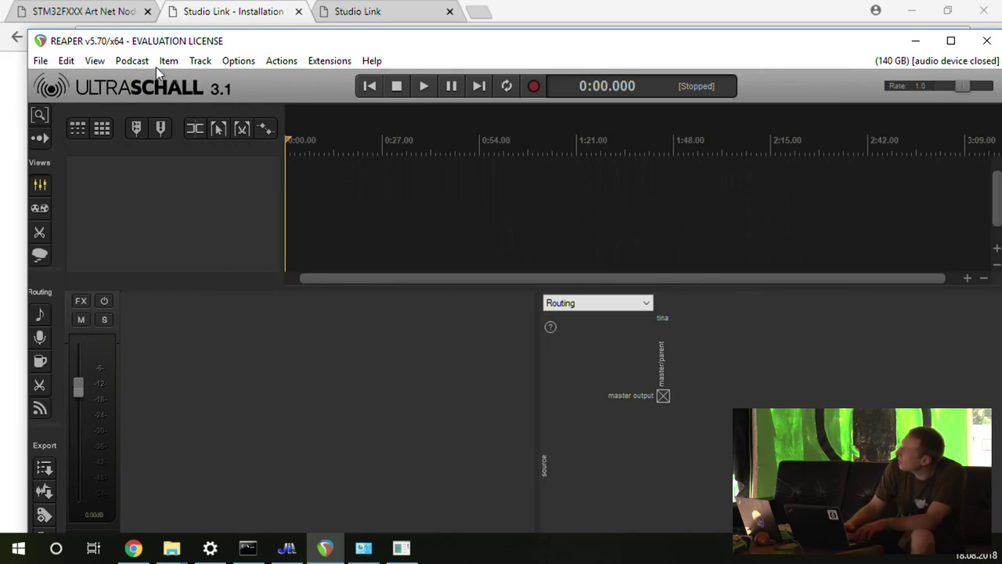
# - Create the project from the StudioLink template under File > Project templates
pyautogui.click(40, 61)
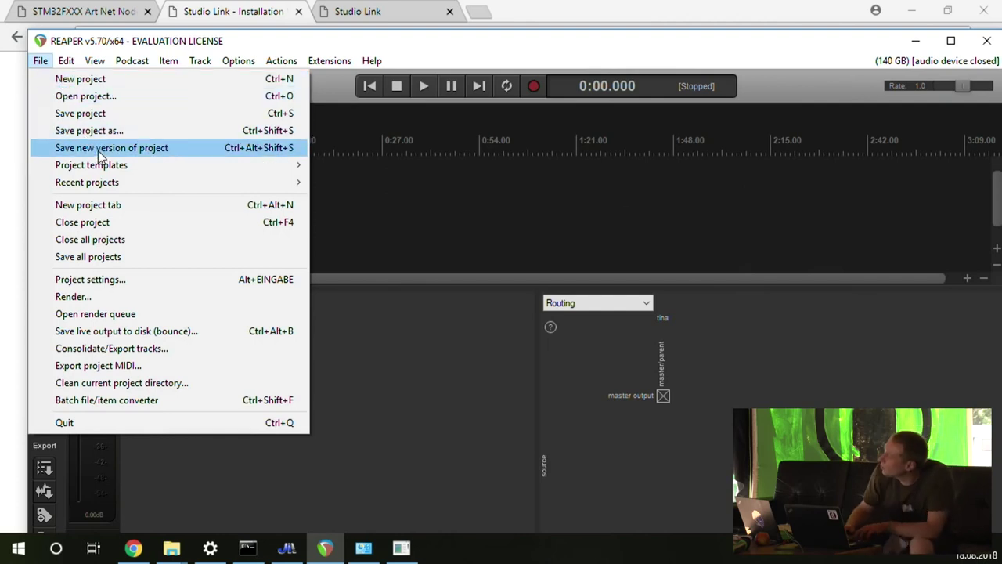
pyautogui.moveTo(107, 163)
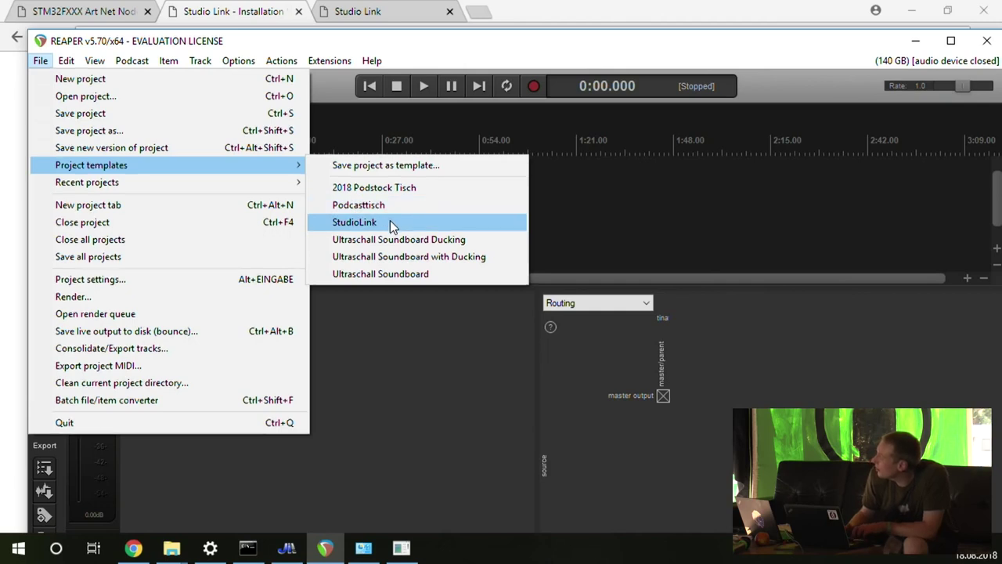
pyautogui.click(390, 220)
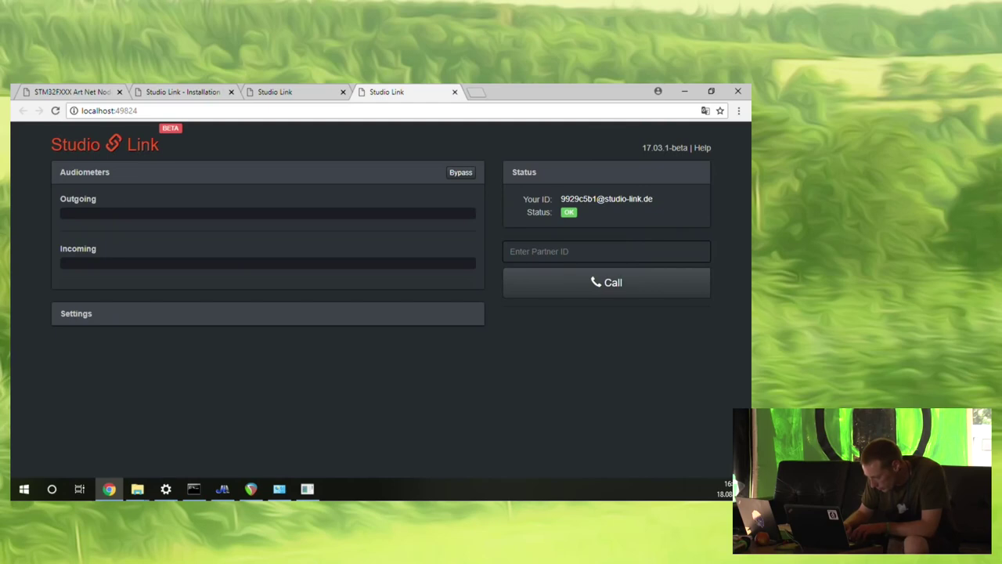
# - Return from the Studio Link browser page to the REAPER StudioLink project
pyautogui.hotkey('alt', 'Tab')
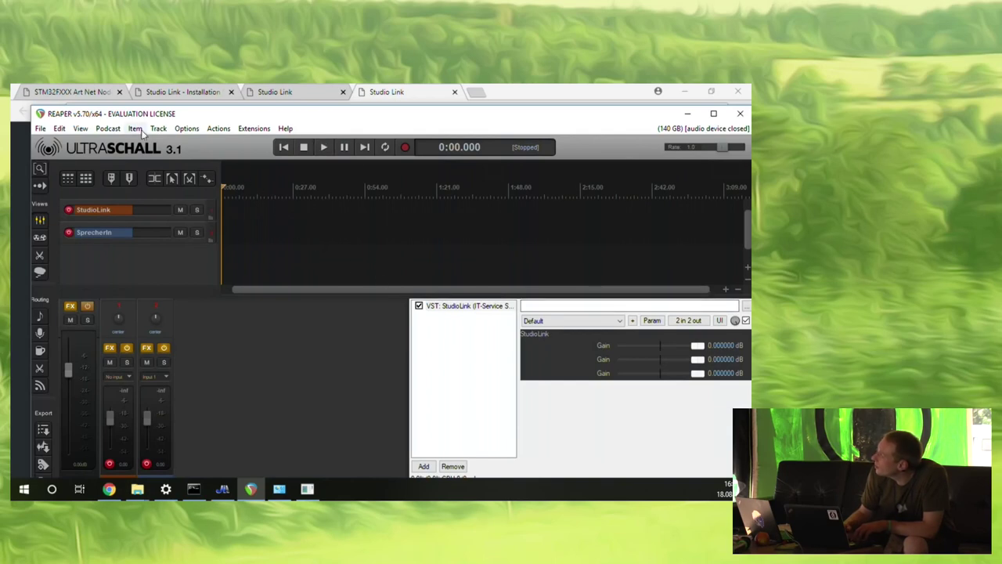
pyautogui.click(110, 129)
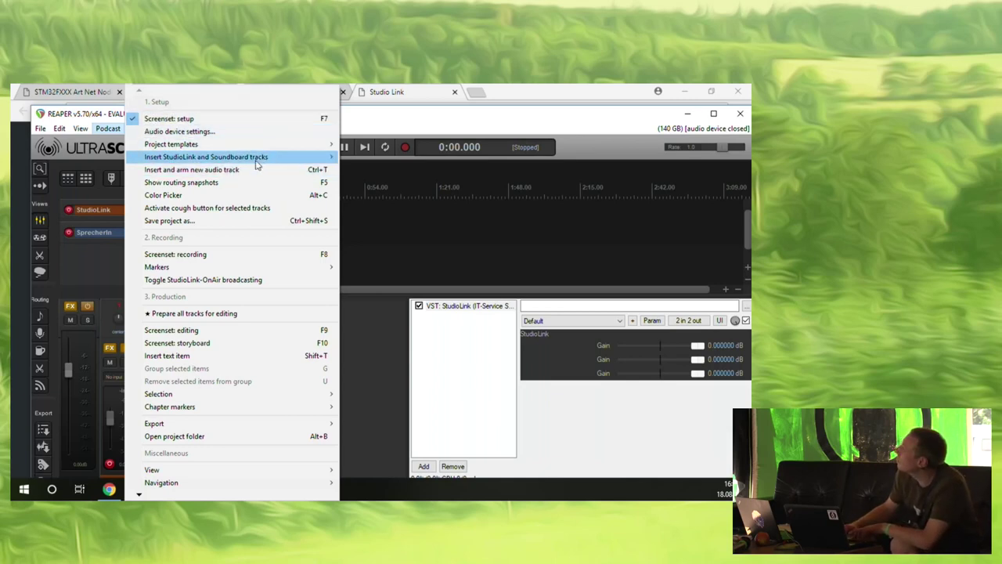
pyautogui.moveTo(265, 145)
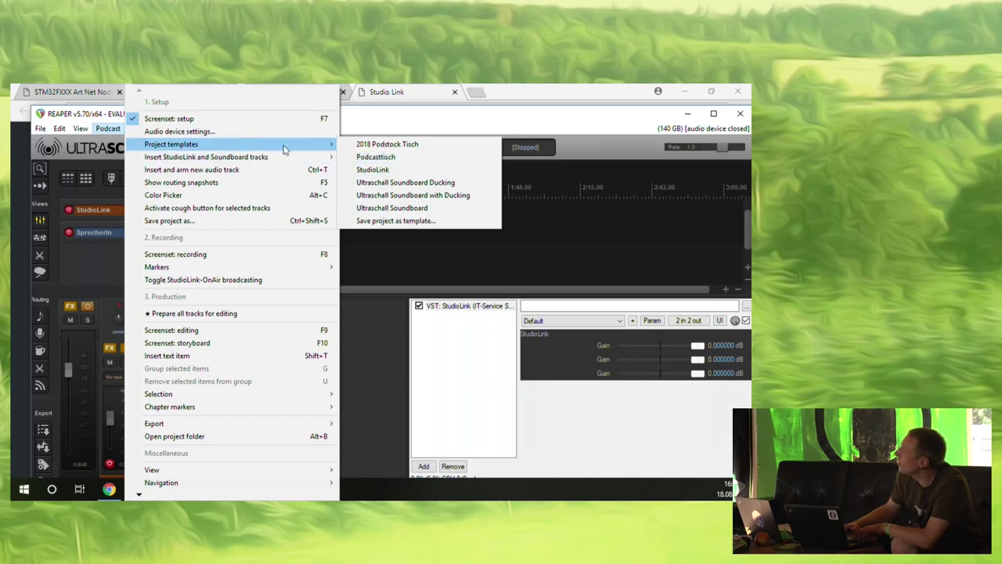
pyautogui.moveTo(226, 158)
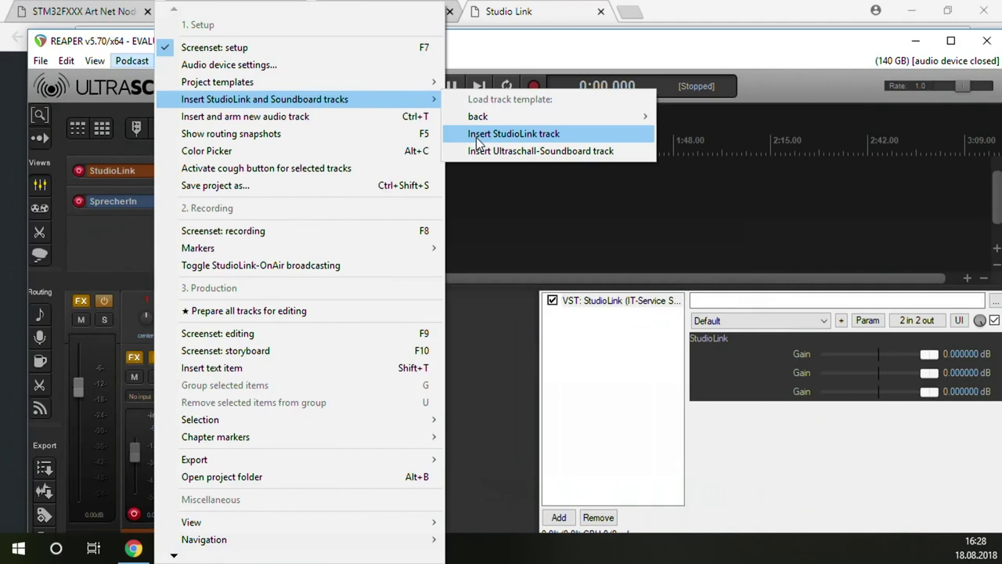
pyautogui.click(516, 252)
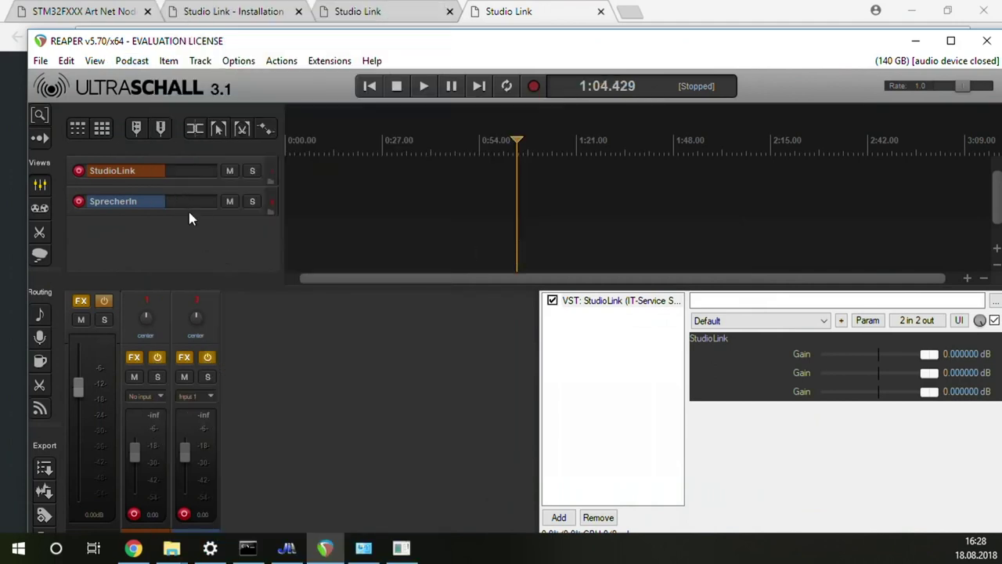
# - Leave the SprecherIn and StudioLink track names unchanged and rewind to project start
pyautogui.doubleClick(150, 202)
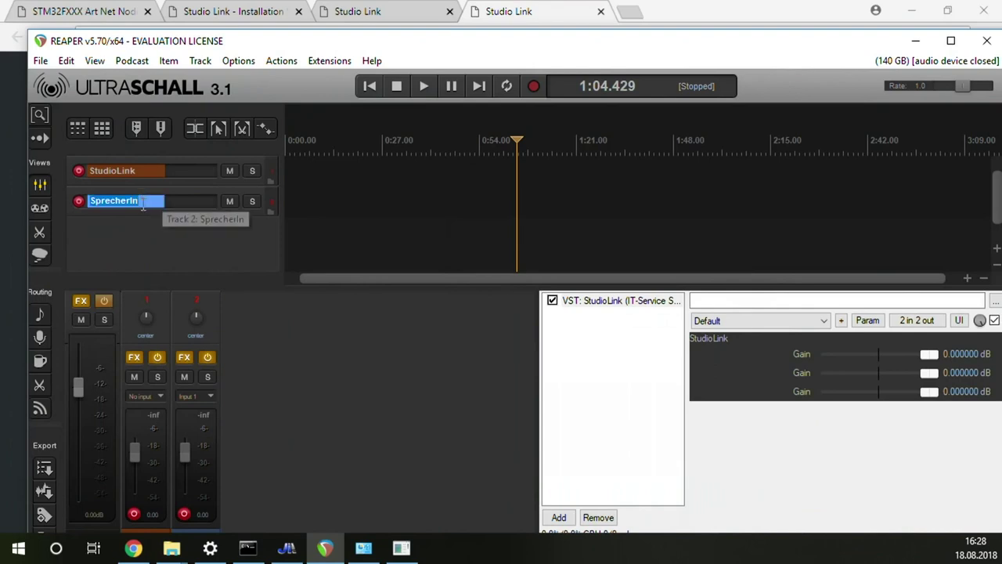
pyautogui.press('Return')
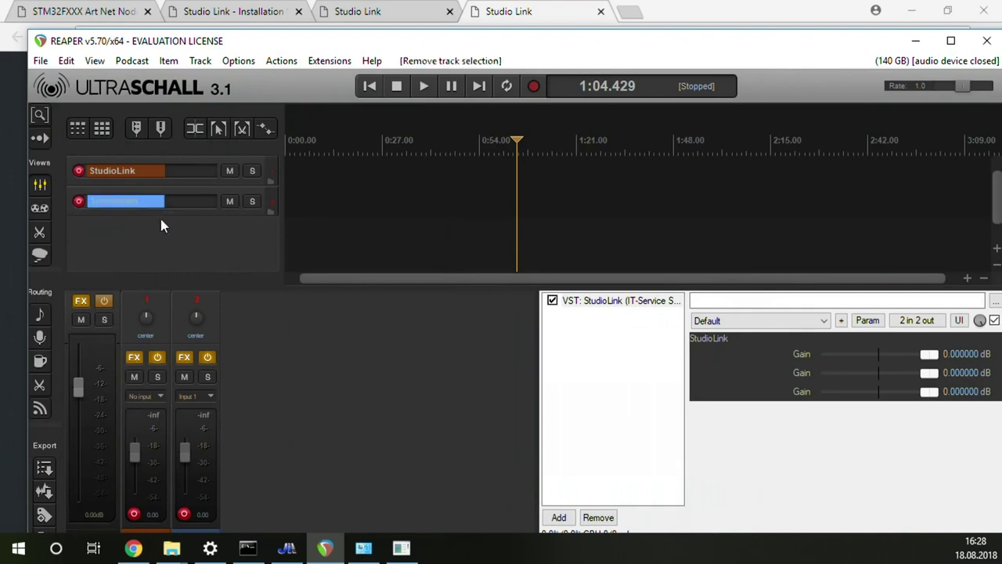
pyautogui.doubleClick(155, 170)
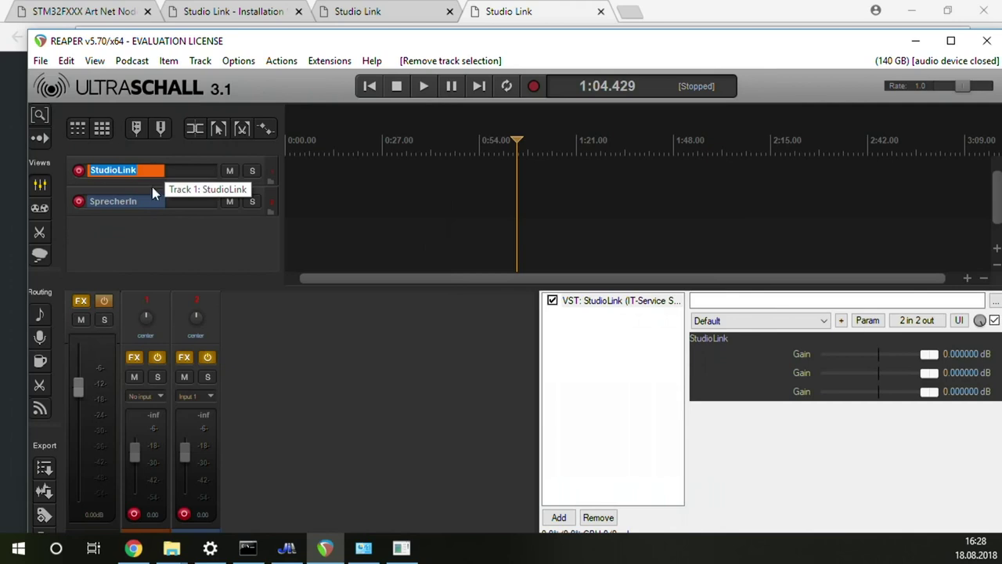
pyautogui.press('Return')
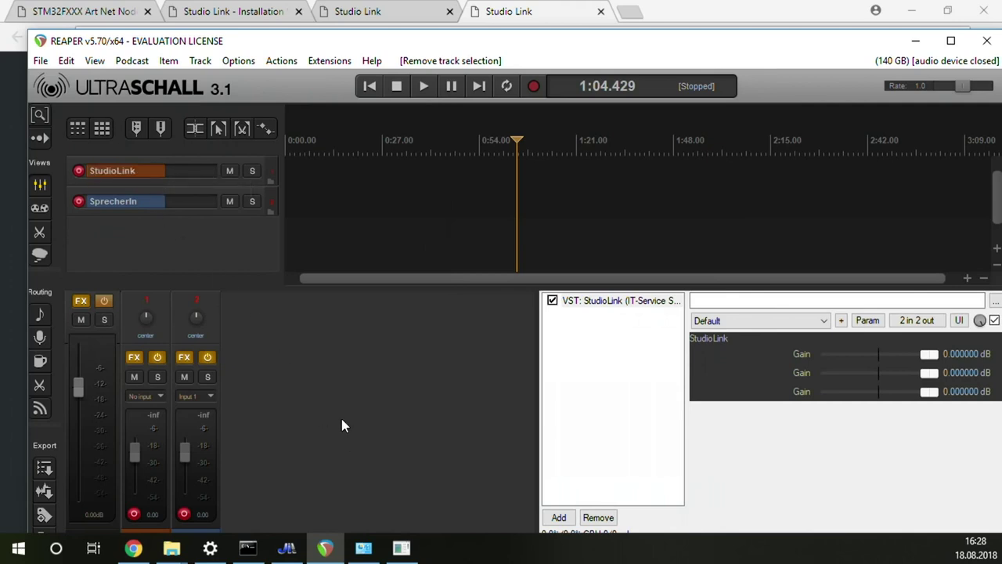
pyautogui.click(371, 86)
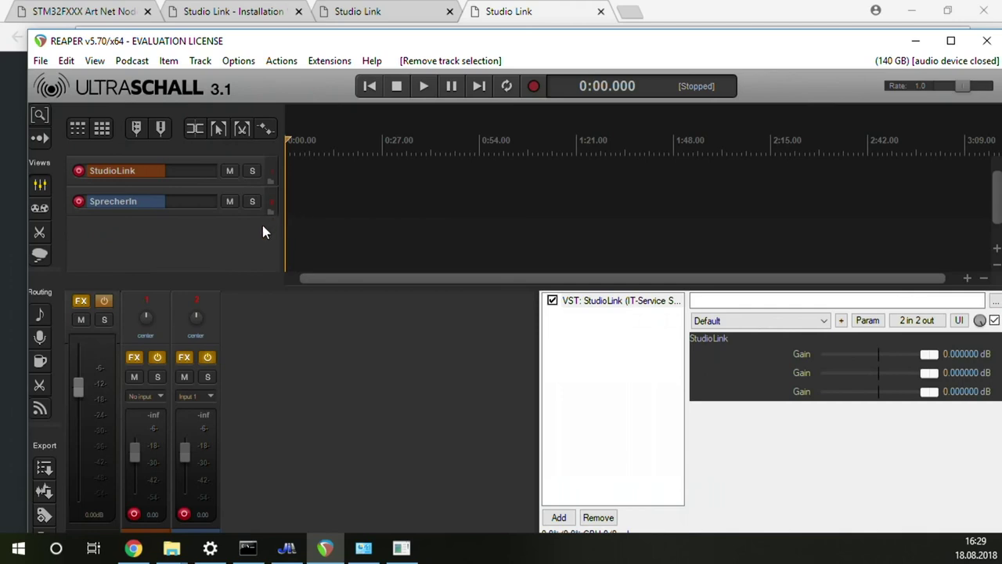
# - Insert a second StudioLink track via the Podcast menu, then bring Studio Link's page forward
pyautogui.click(141, 61)
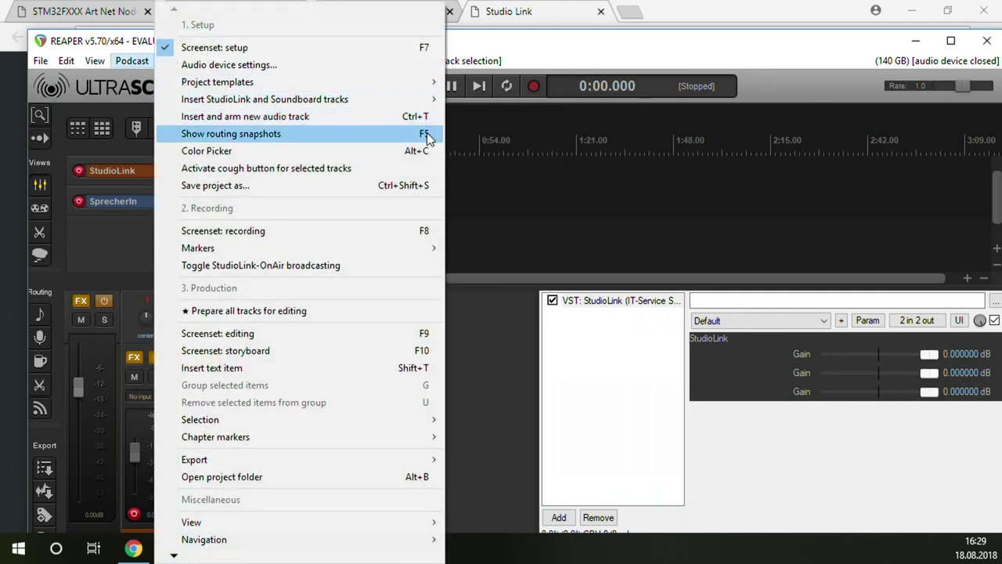
pyautogui.moveTo(422, 99)
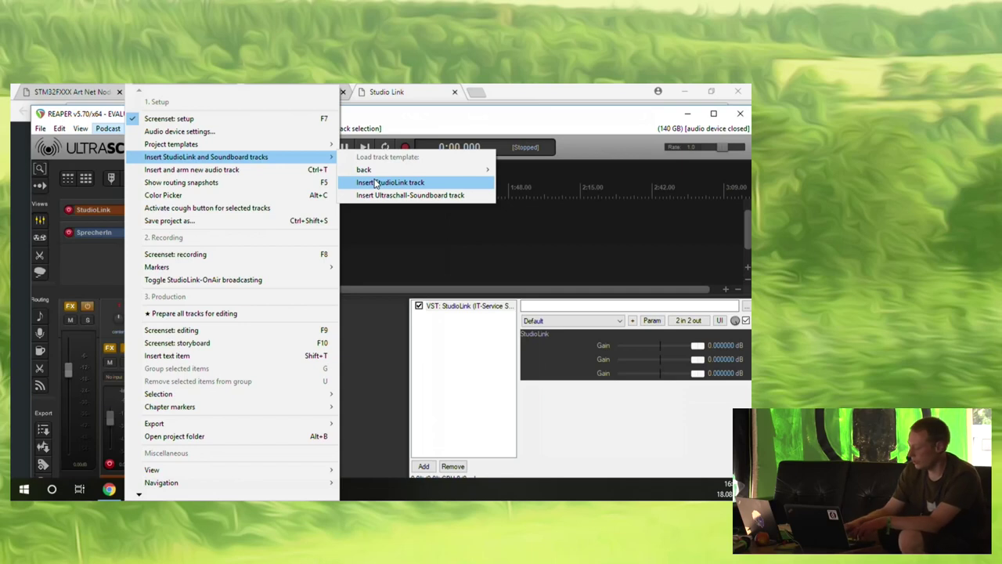
pyautogui.click(375, 183)
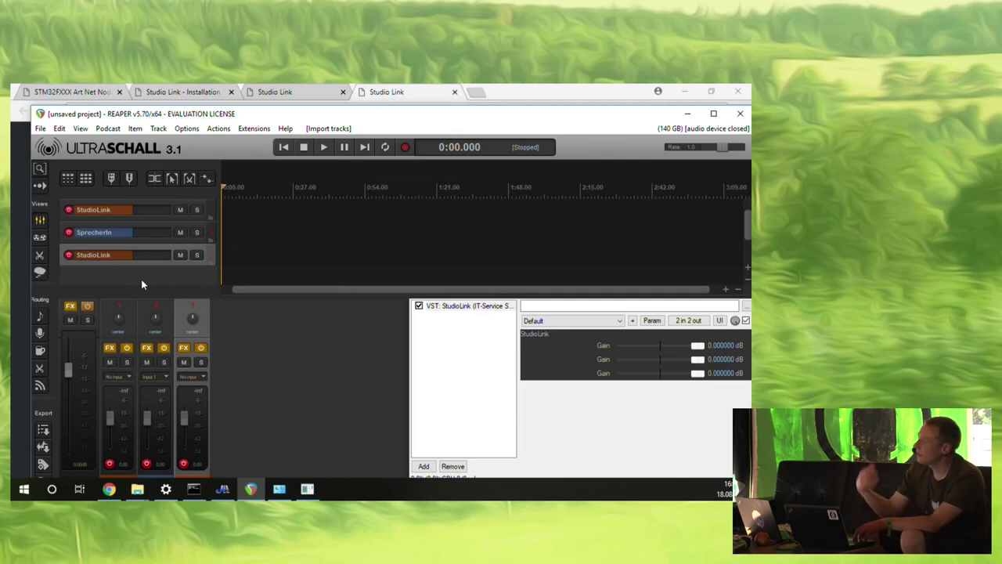
pyautogui.click(111, 490)
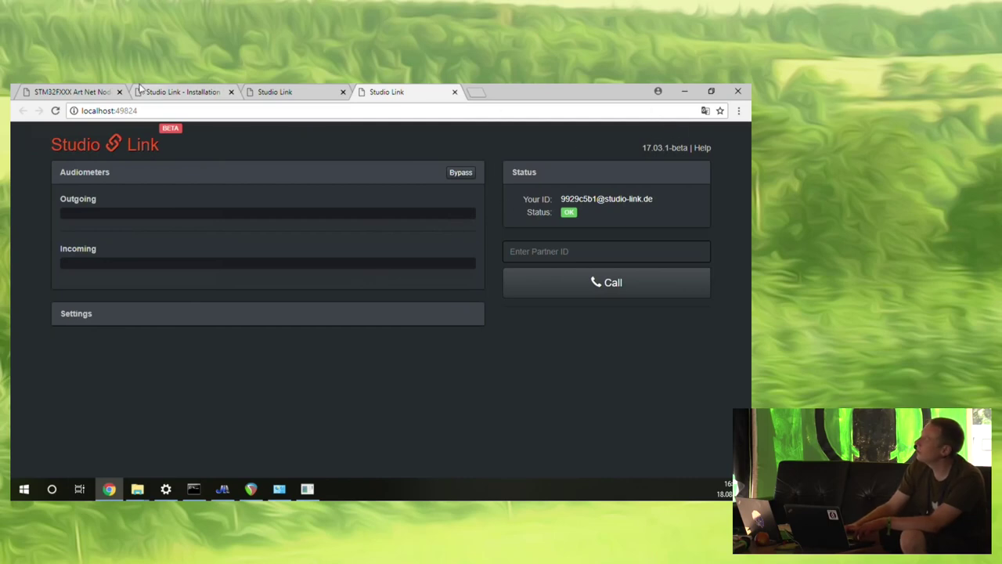
pyautogui.click(198, 114)
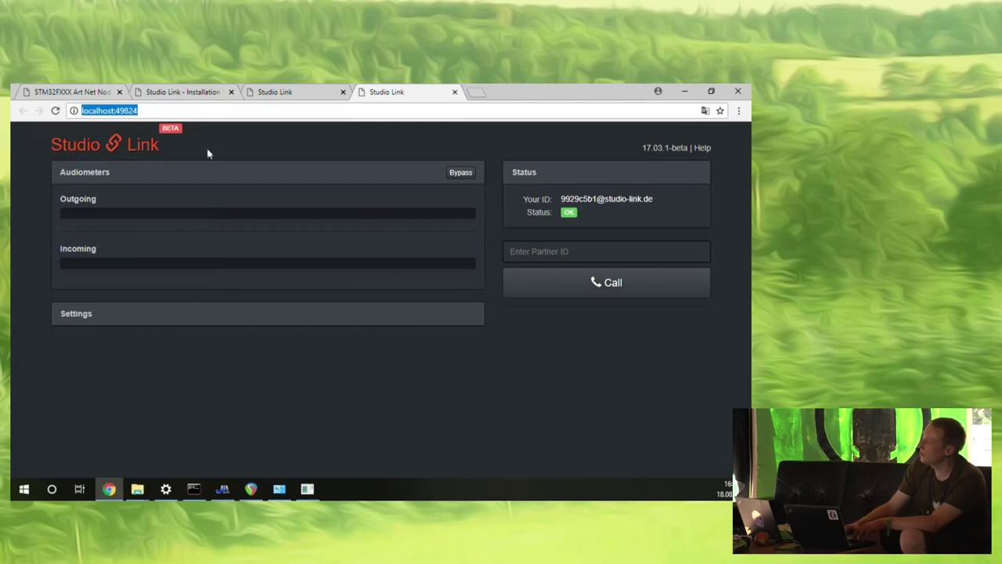
pyautogui.click(309, 169)
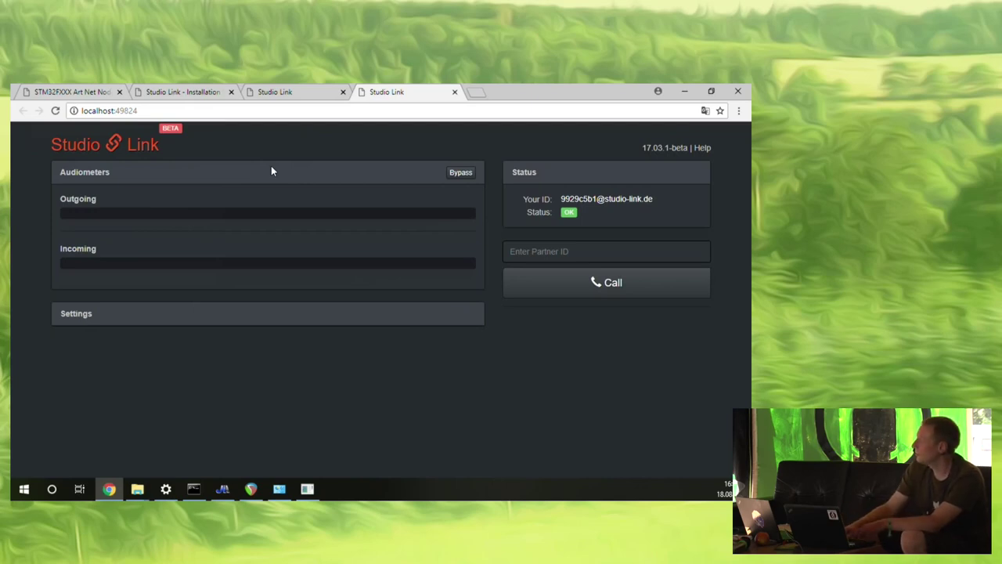
# - Return to the Ultraschall project and clear the track selection
pyautogui.click(251, 489)
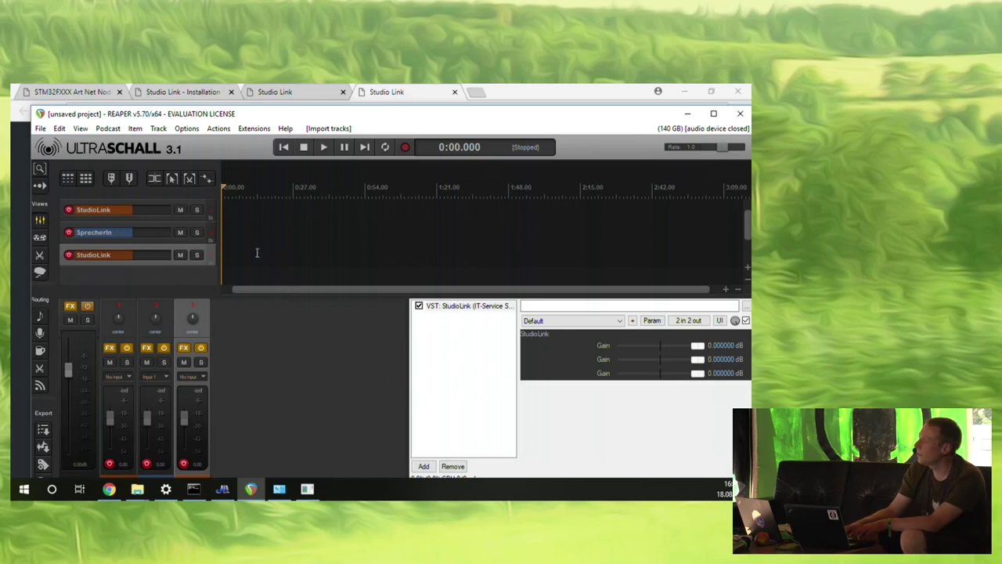
pyautogui.click(210, 282)
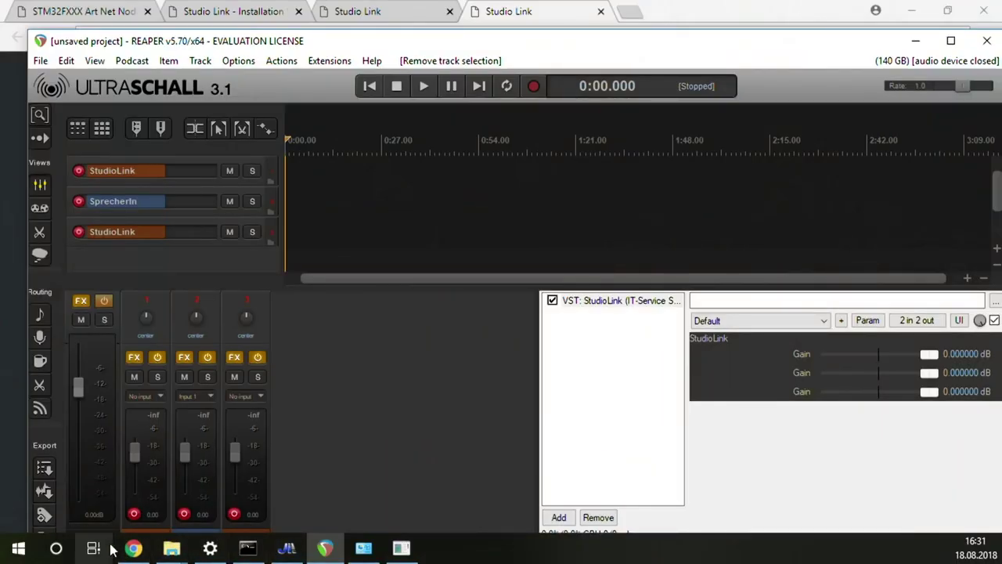
# - In Studio Link, call a partner's Studio Link ID as a test, then end the call
pyautogui.click(127, 548)
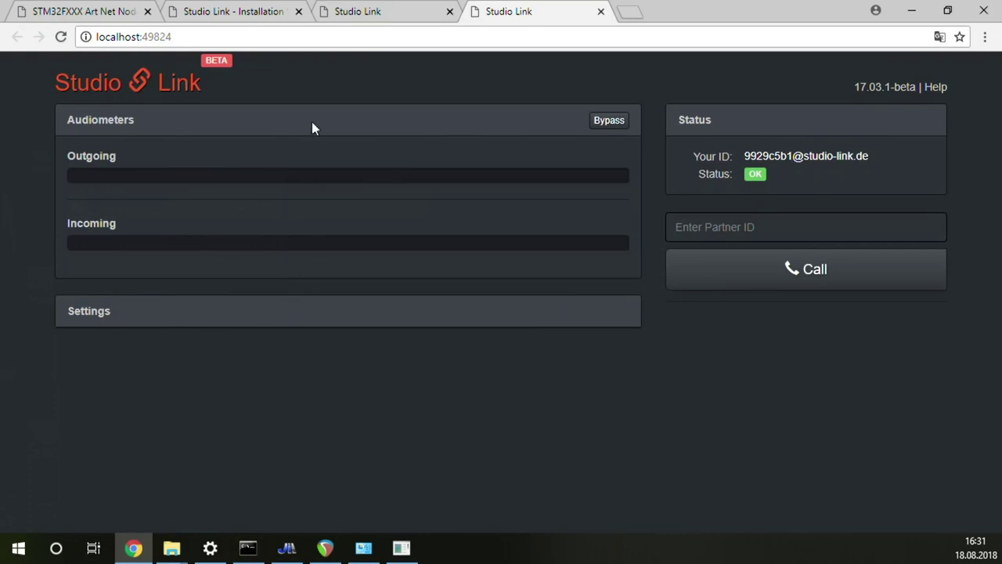
pyautogui.click(732, 217)
pyautogui.write('freakshow1')
pyautogui.press('Return')
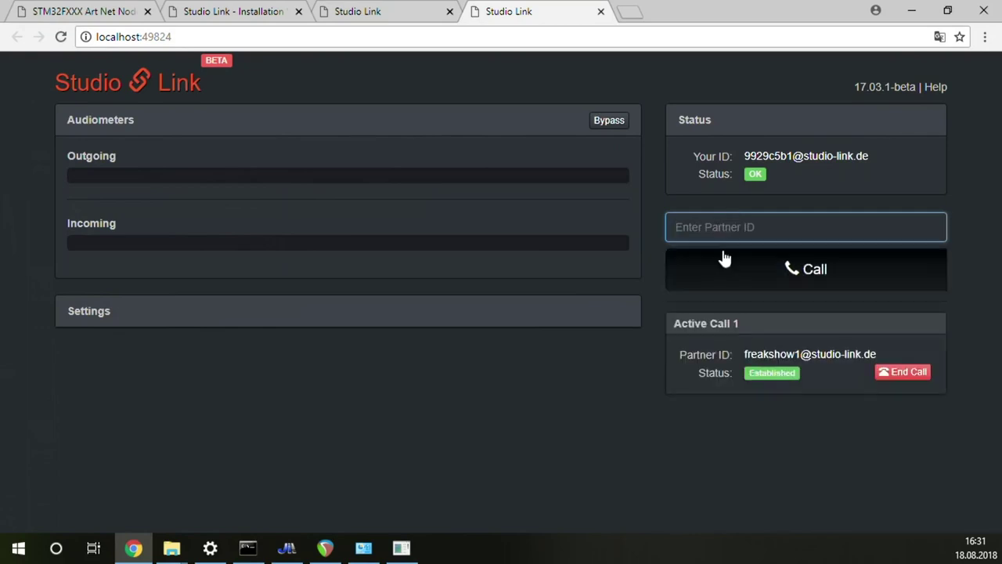
pyautogui.click(888, 375)
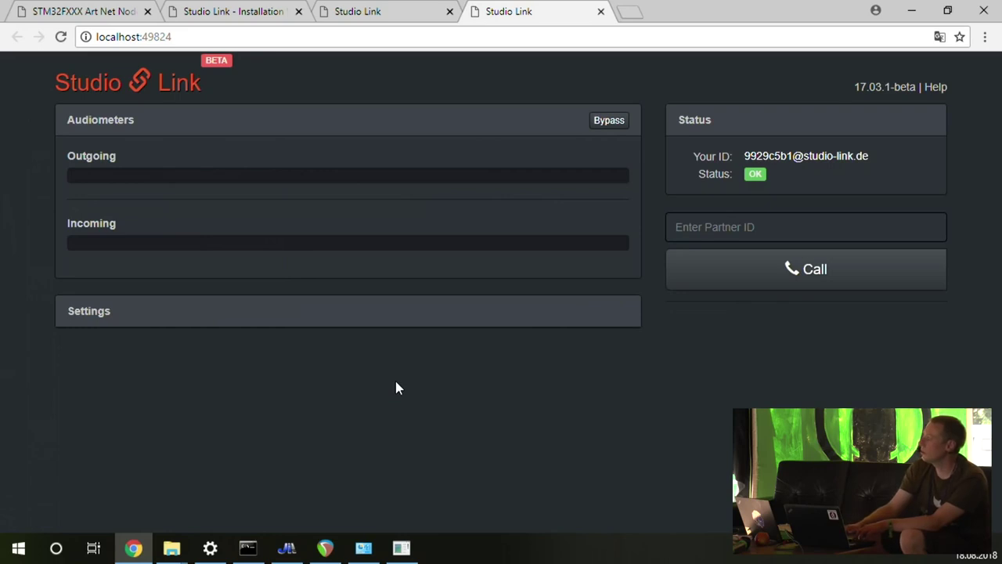
# - Expand Studio Link's Settings panel to show the Your SIP Accounts list
pyautogui.click(91, 314)
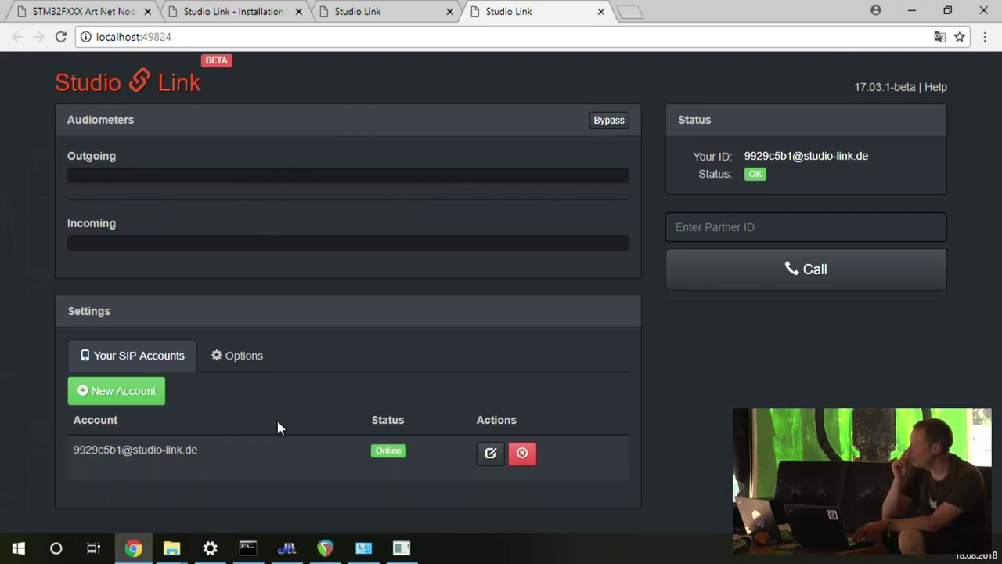
pyautogui.click(155, 393)
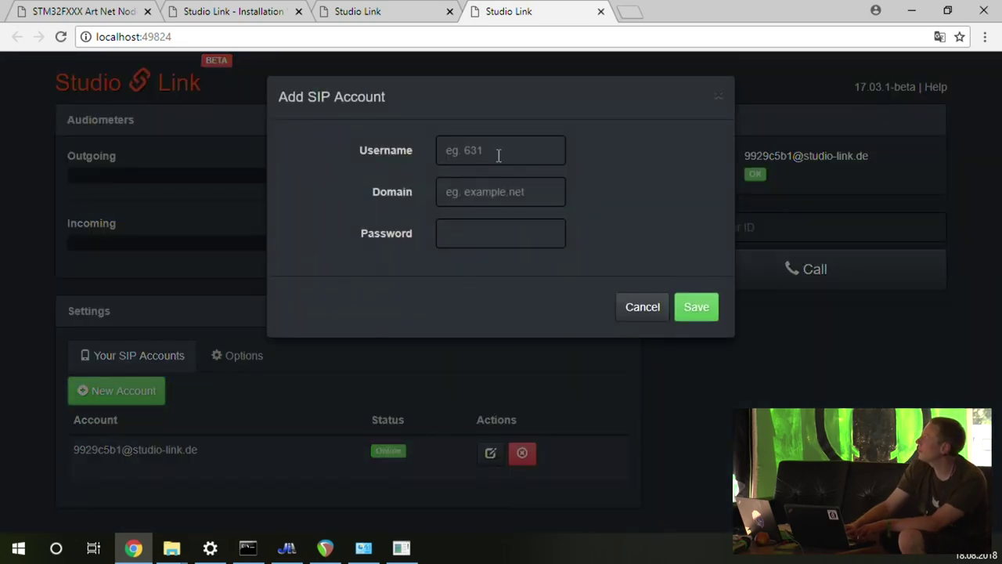
pyautogui.click(498, 155)
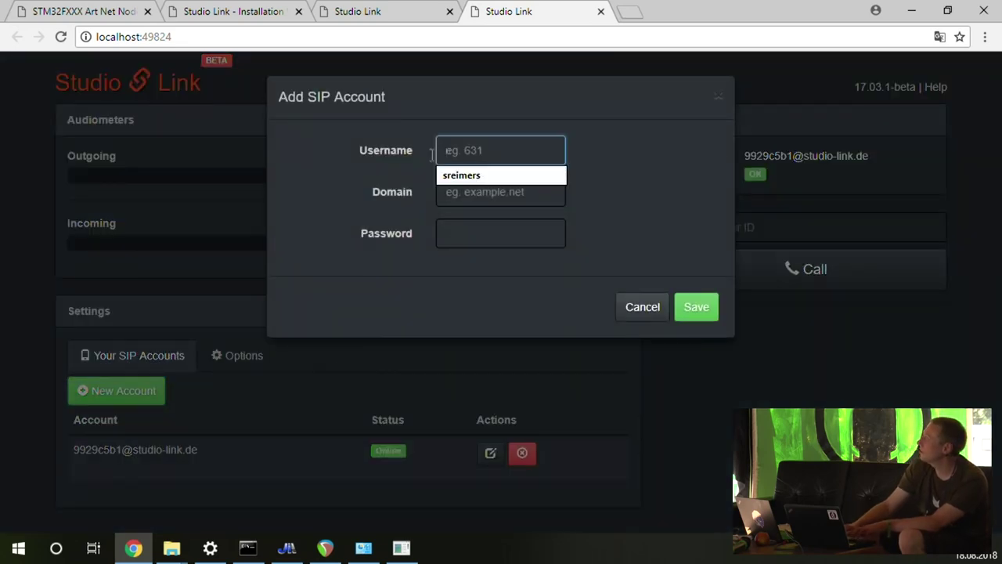
pyautogui.click(401, 161)
pyautogui.click(443, 228)
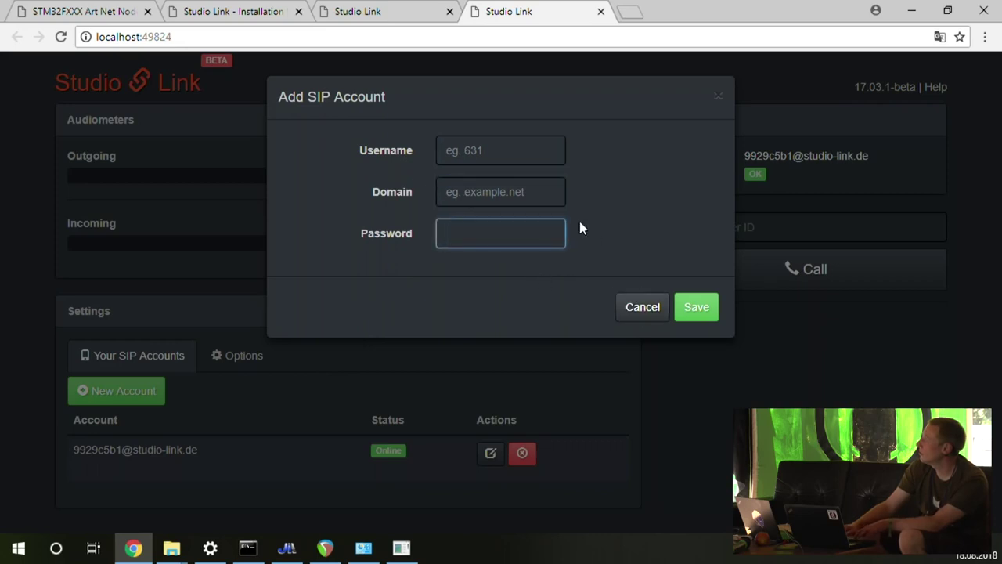
pyautogui.click(510, 196)
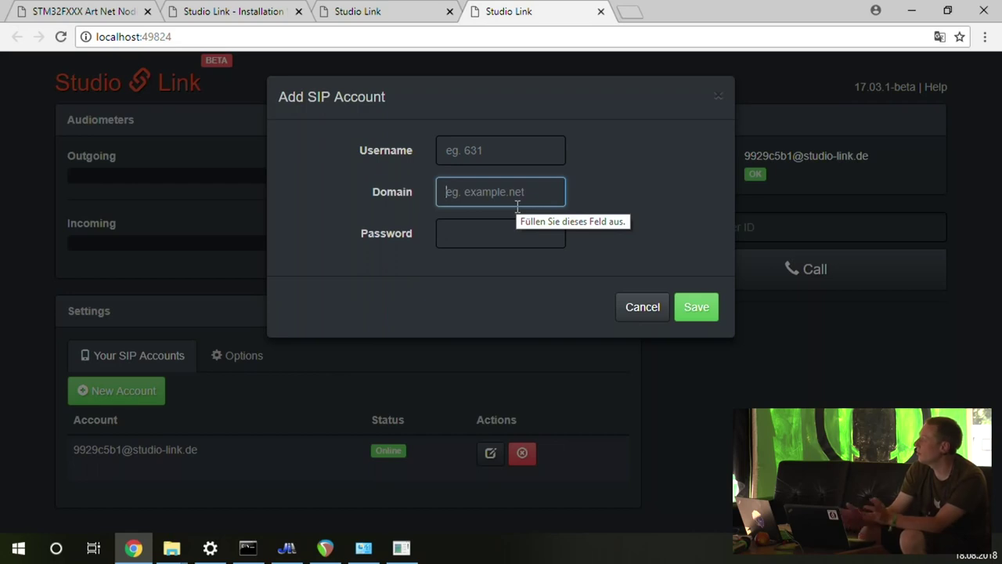
pyautogui.click(544, 235)
pyautogui.click(549, 201)
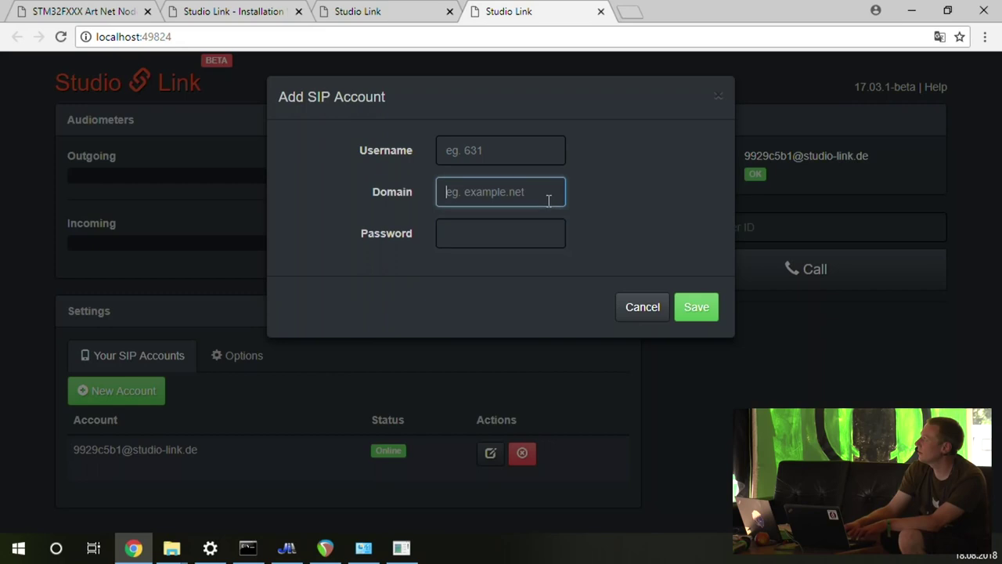
pyautogui.click(538, 162)
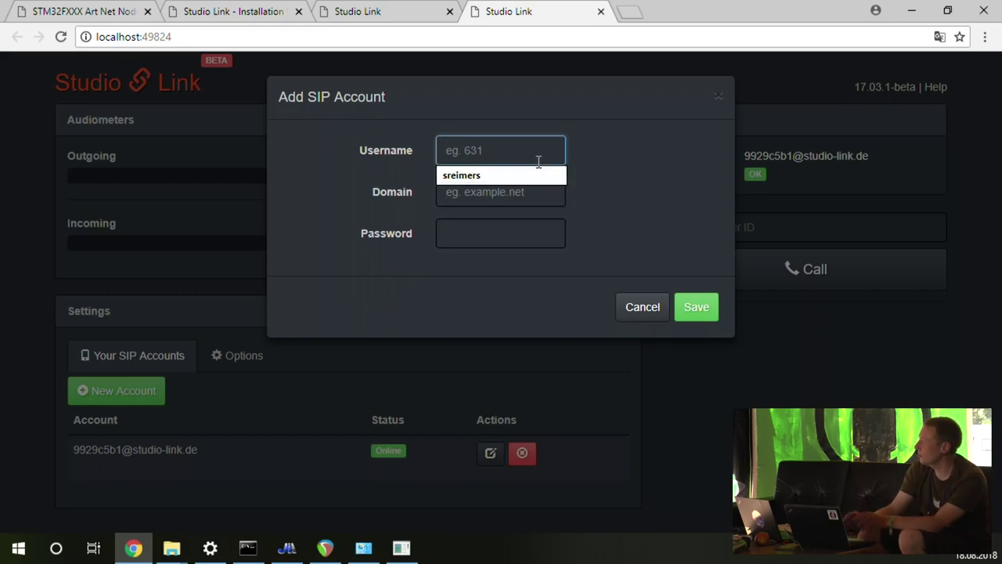
pyautogui.click(539, 161)
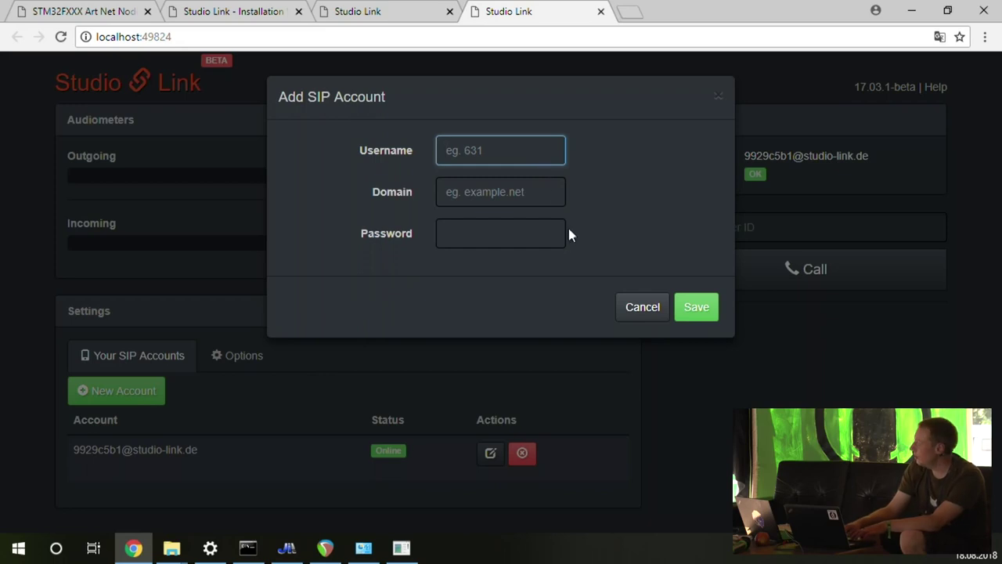
pyautogui.click(656, 313)
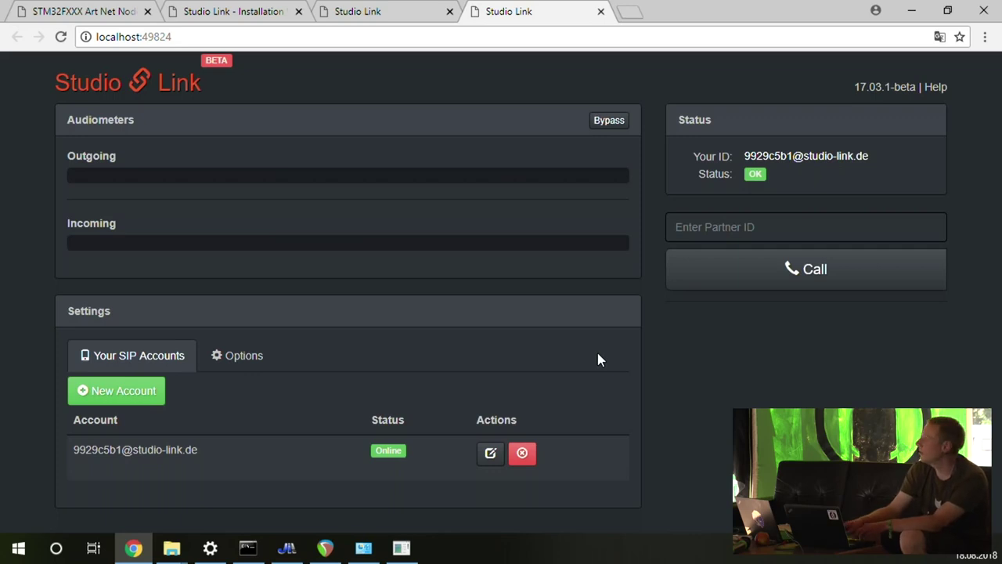
# - View Studio Link's Options, go back to SIP accounts, then return to REAPER
pyautogui.click(243, 357)
pyautogui.click(173, 358)
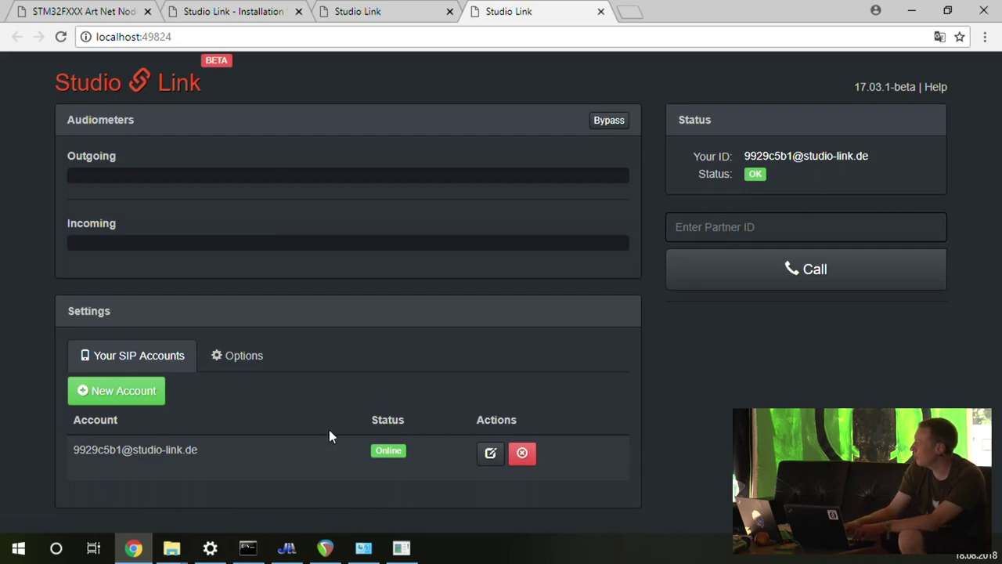
pyautogui.click(325, 548)
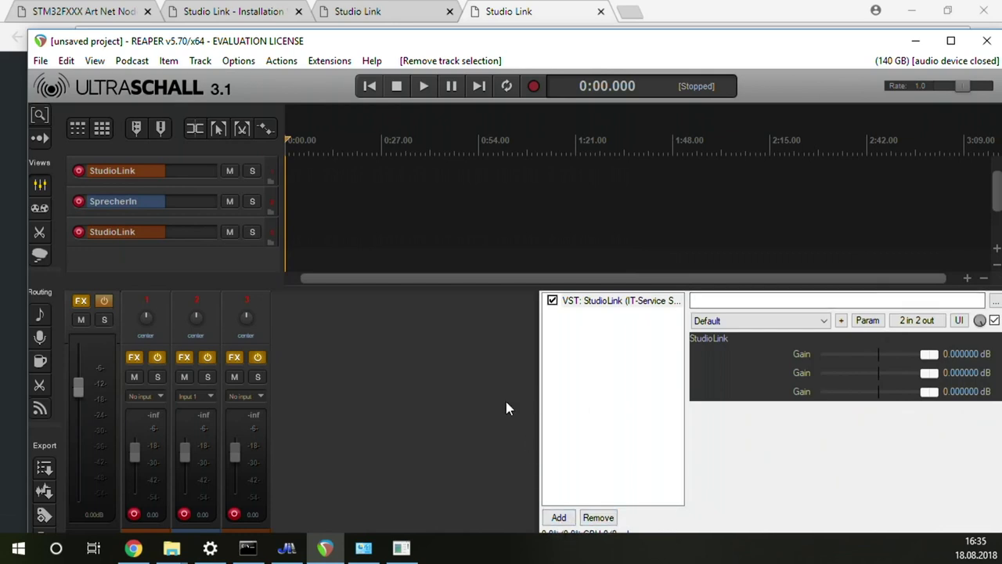
# - Show the routing matrix for the three tracks, shrink REAPER over Chrome and open the Podcast menu
pyautogui.moveTo(636, 44); pyautogui.dragTo(569, 7)
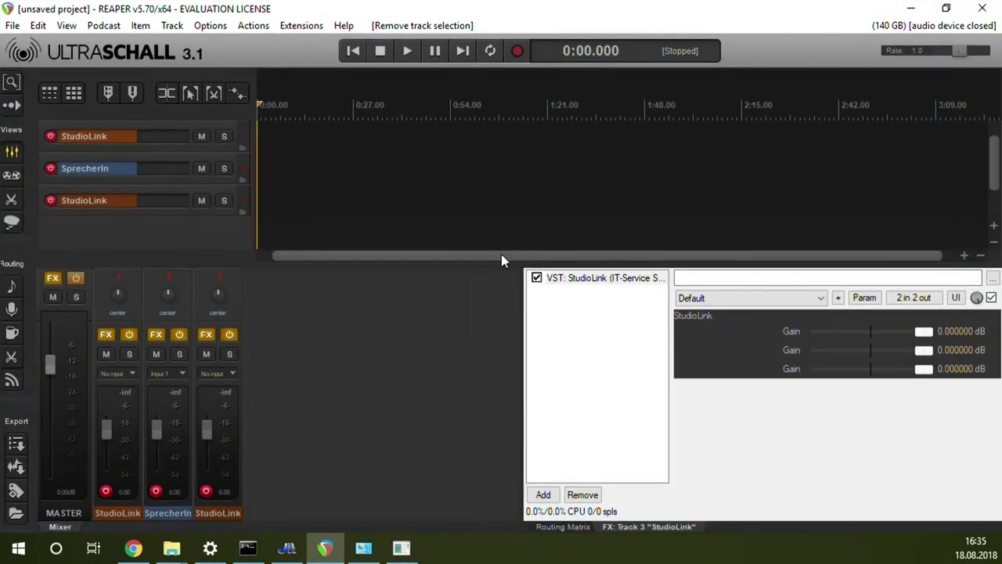
pyautogui.click(546, 527)
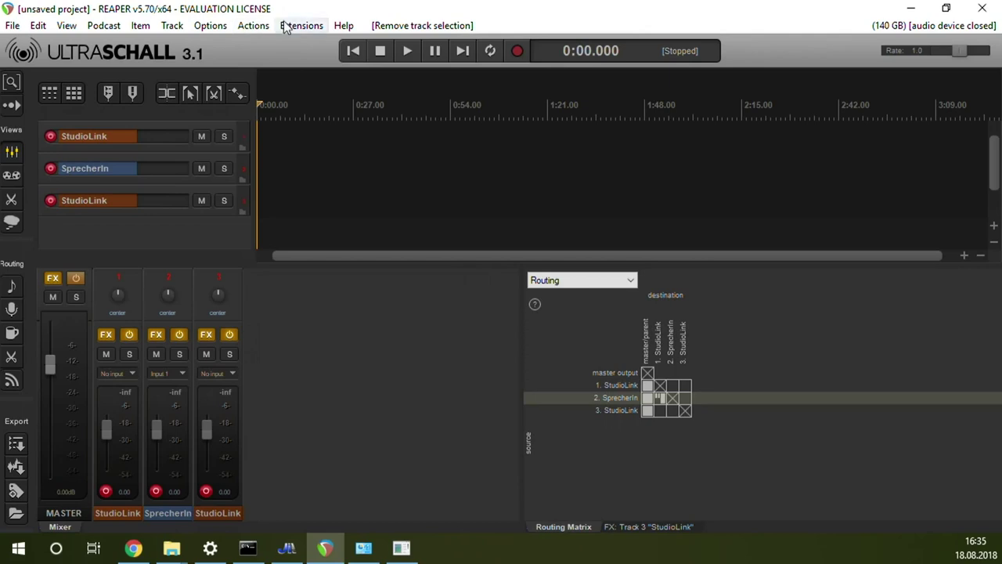
pyautogui.click(345, 28)
pyautogui.click(295, 47)
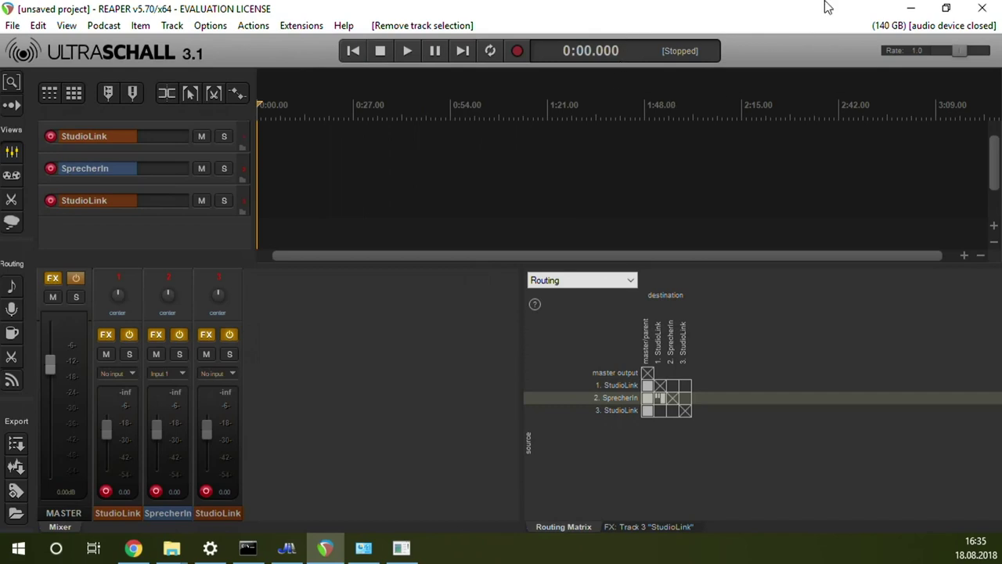
pyautogui.moveTo(688, 26); pyautogui.dragTo(798, 200)
pyautogui.click(251, 208)
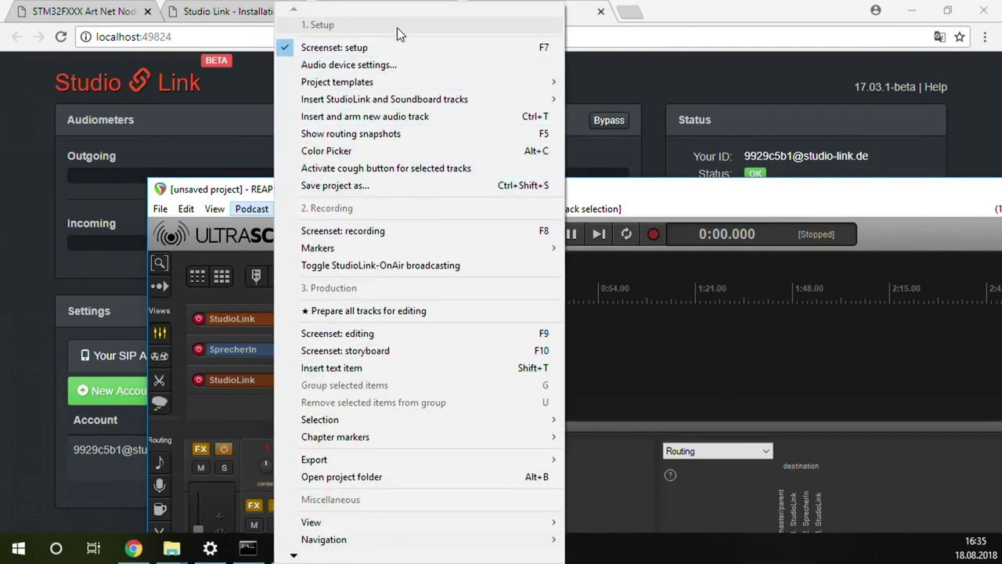
# - Open Podcast > Audio device settings and review the audio system list, keeping ASIO selected
pyautogui.click(433, 69)
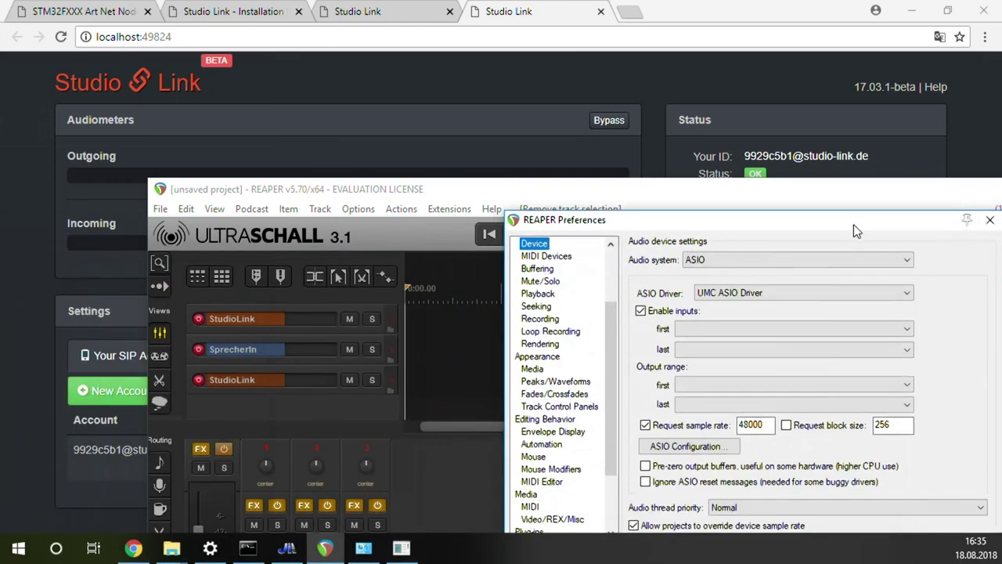
pyautogui.moveTo(854, 229); pyautogui.dragTo(663, 115)
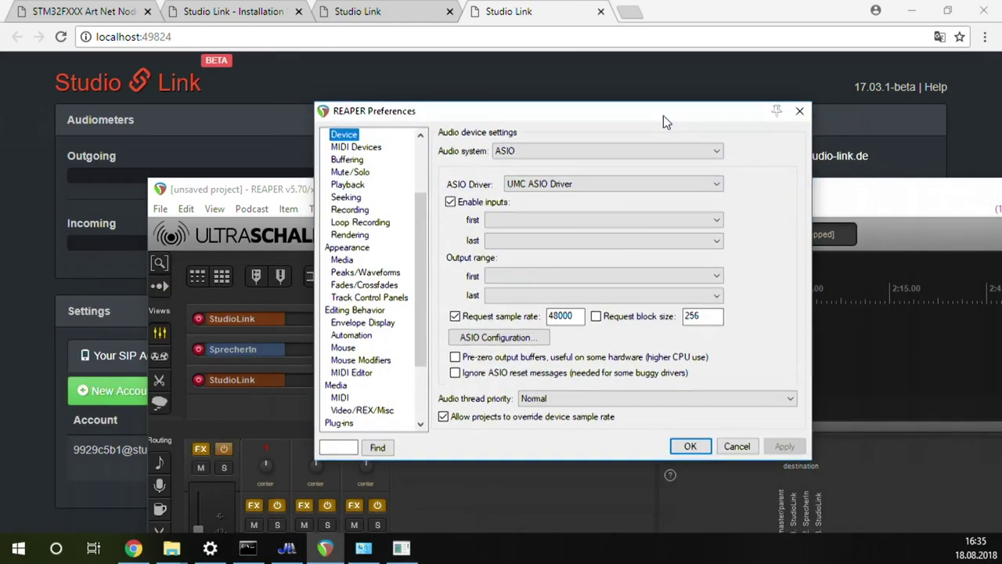
pyautogui.click(509, 151)
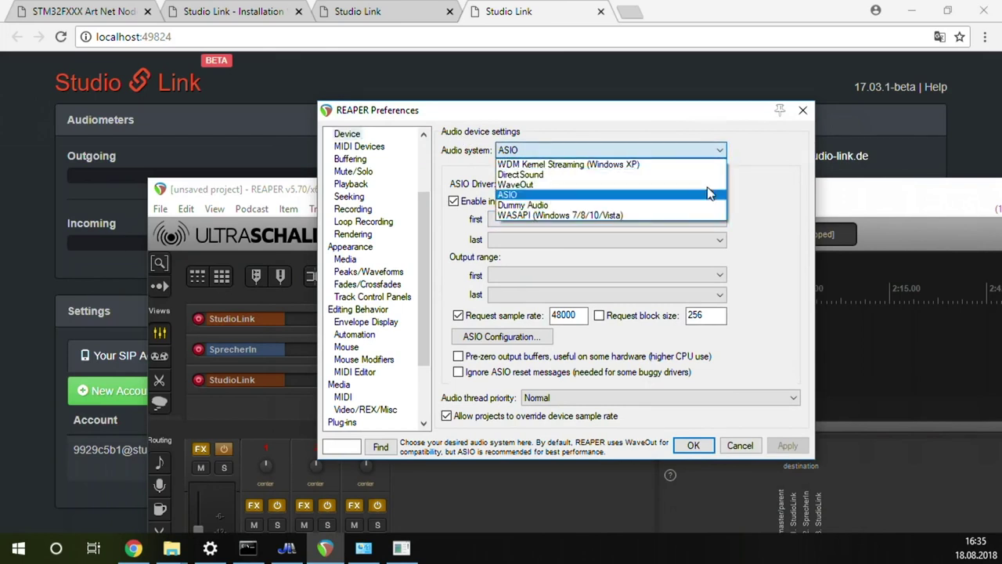
pyautogui.click(750, 167)
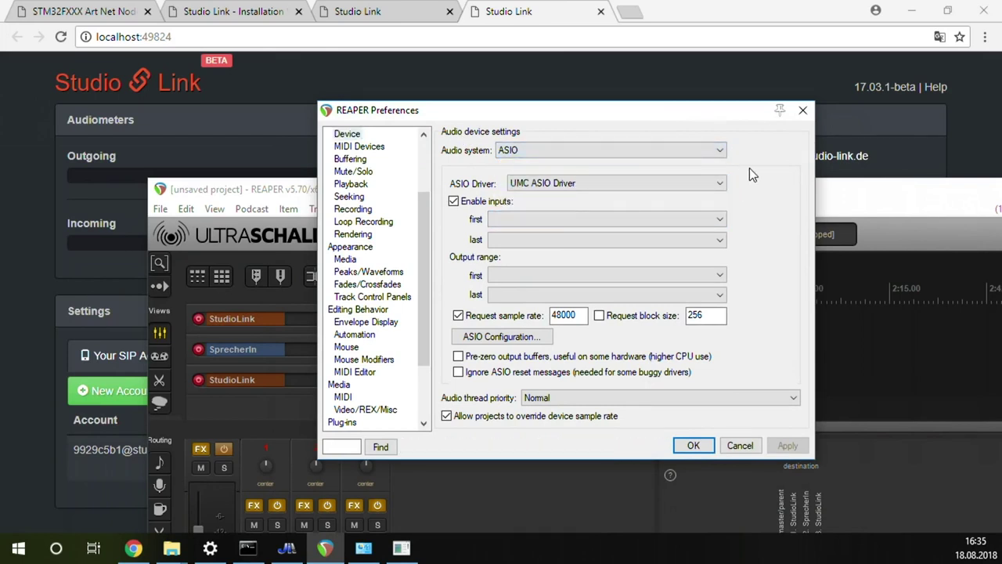
pyautogui.click(646, 151)
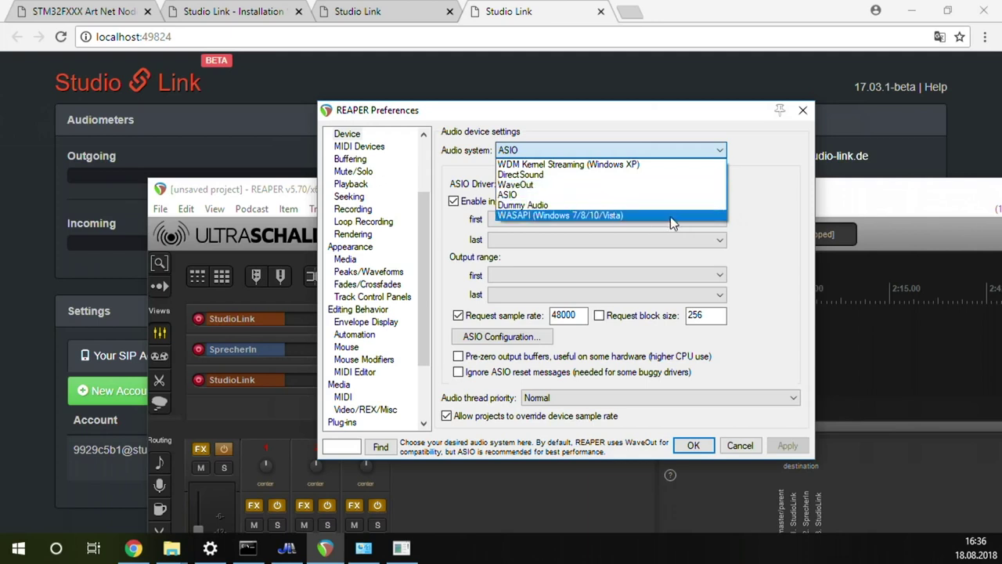
# - Switch the audio system to WASAPI with default input and output devices, then confirm Preferences
pyautogui.click(777, 227)
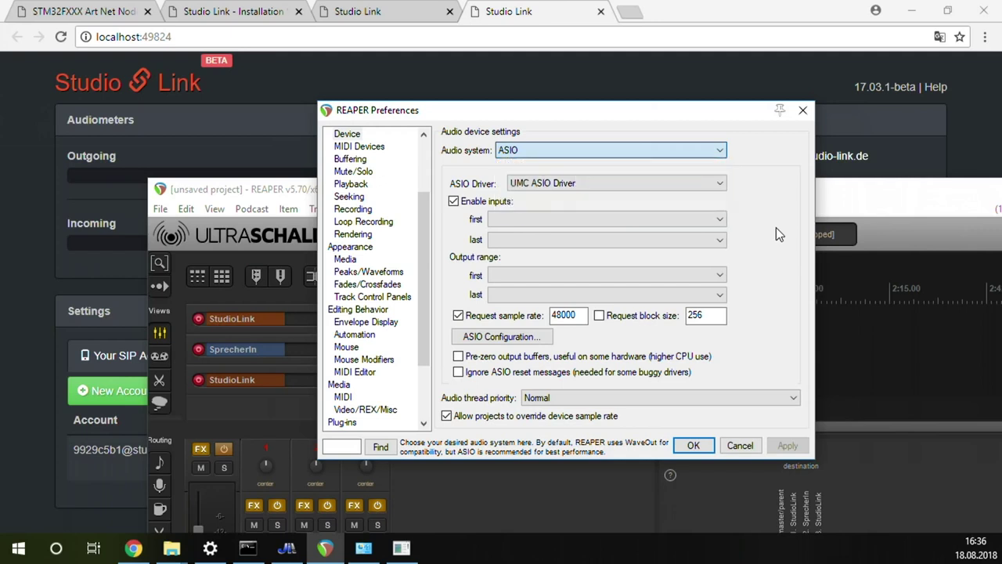
pyautogui.click(585, 151)
pyautogui.click(563, 215)
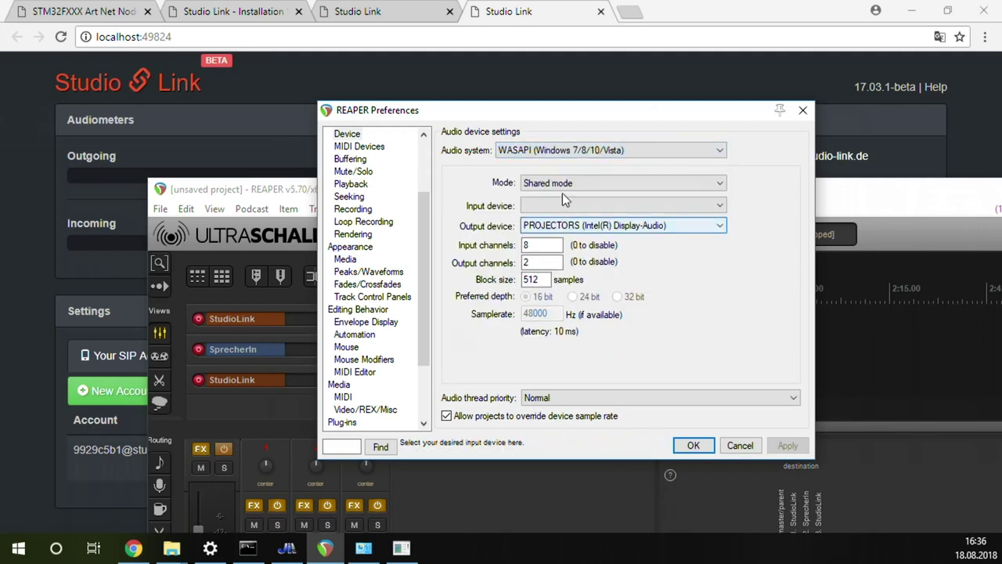
pyautogui.click(656, 209)
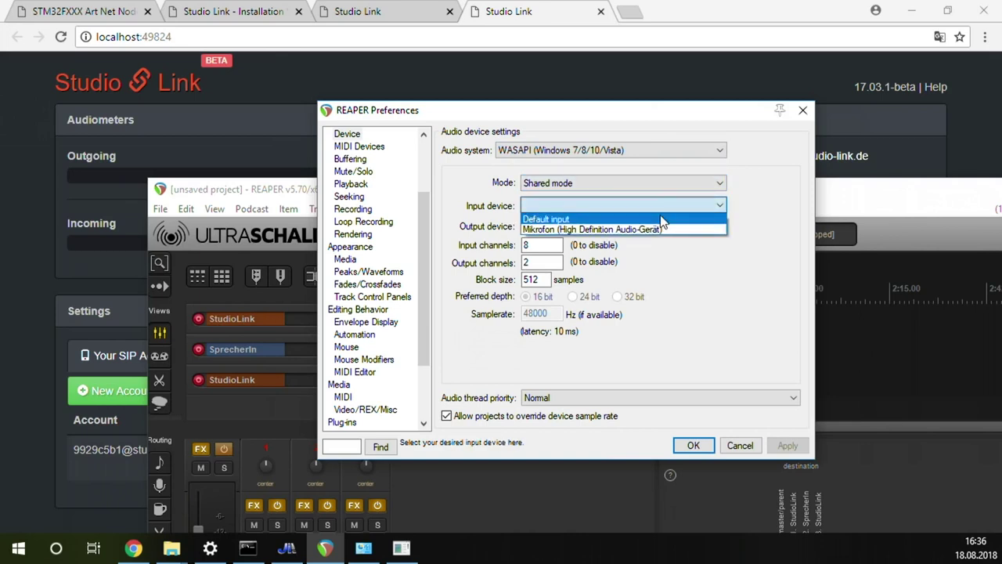
pyautogui.click(659, 217)
pyautogui.click(662, 225)
pyautogui.click(649, 237)
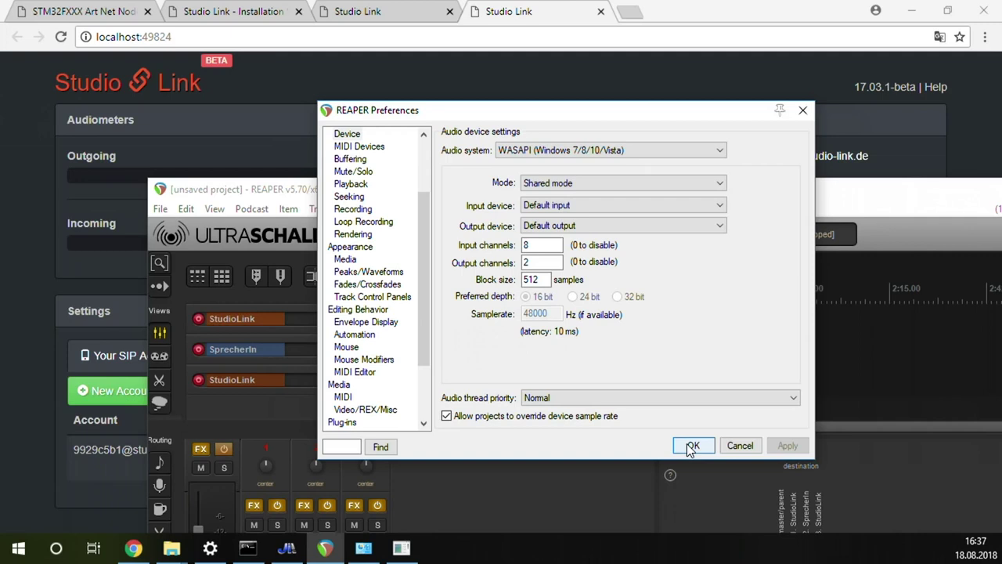
pyautogui.click(689, 446)
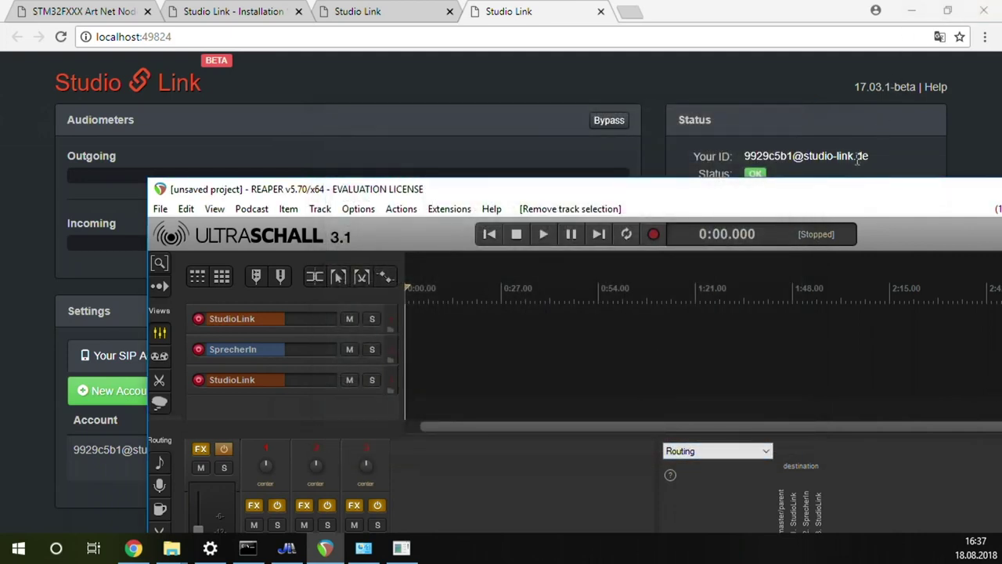
# - Set the audio input to Mikrofon and the output to PROJECTORS, then confirm
pyautogui.moveTo(830, 181); pyautogui.dragTo(797, 103)
pyautogui.moveTo(663, 103); pyautogui.dragTo(401, 89)
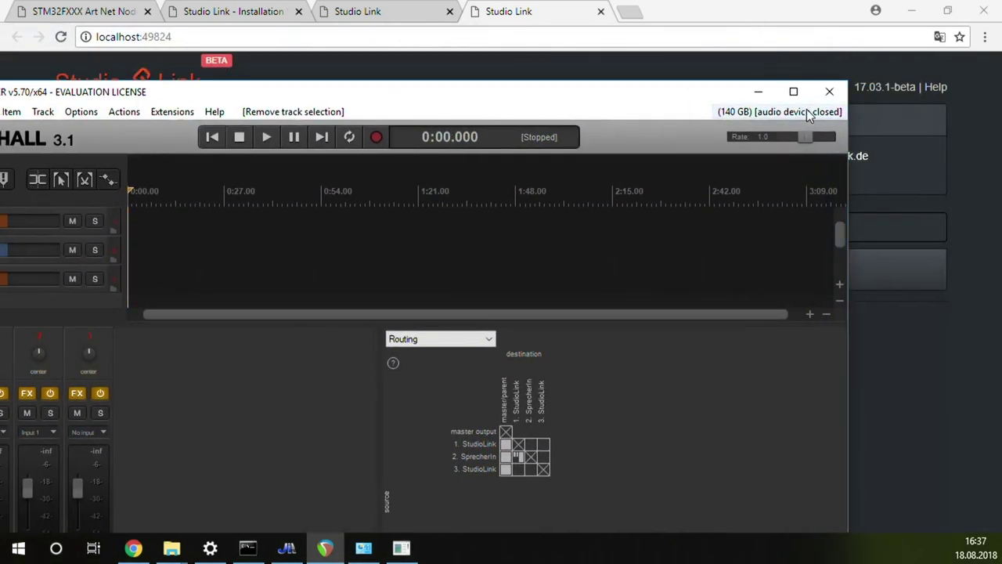
pyautogui.click(805, 111)
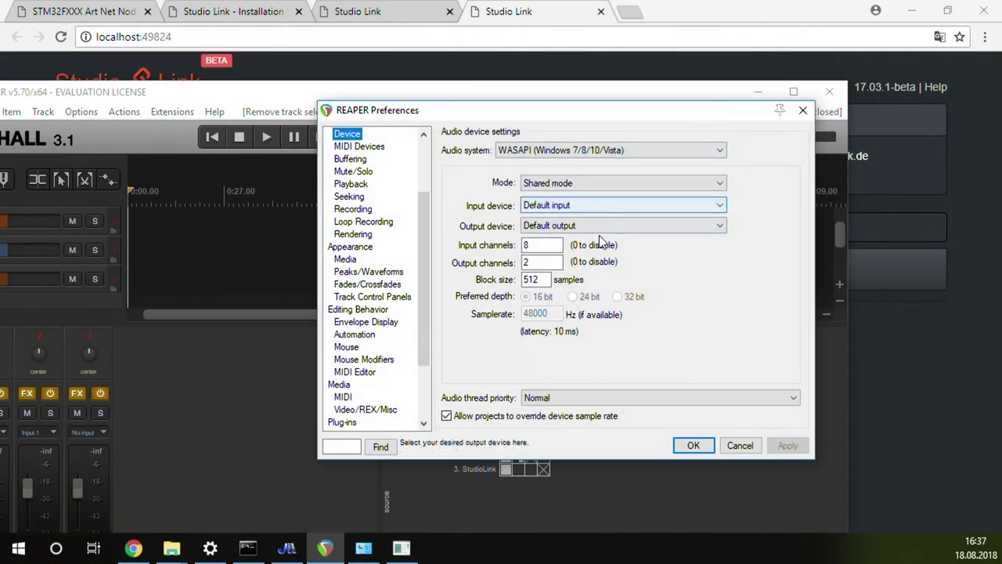
pyautogui.click(577, 188)
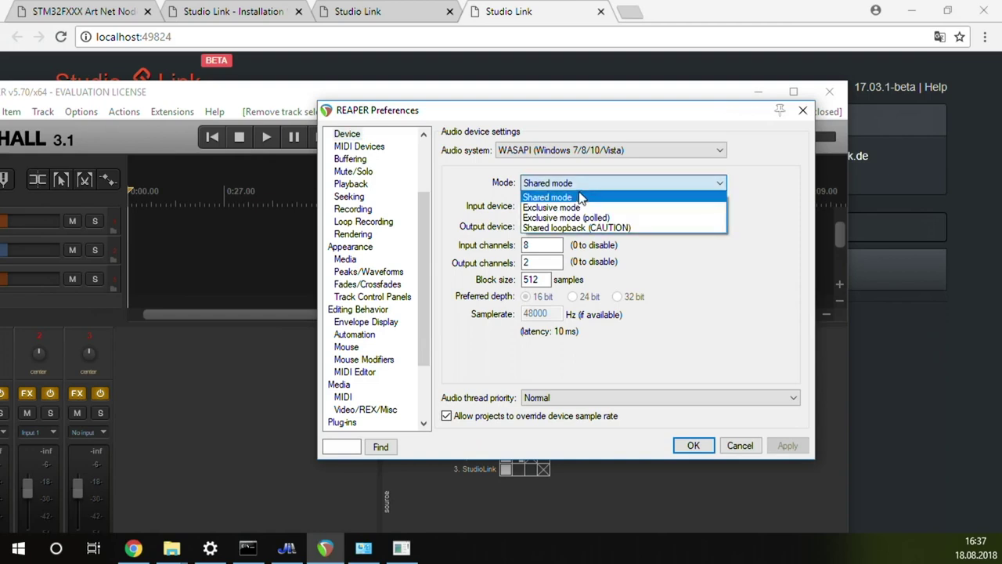
pyautogui.click(588, 200)
pyautogui.click(589, 204)
pyautogui.click(586, 227)
pyautogui.click(588, 227)
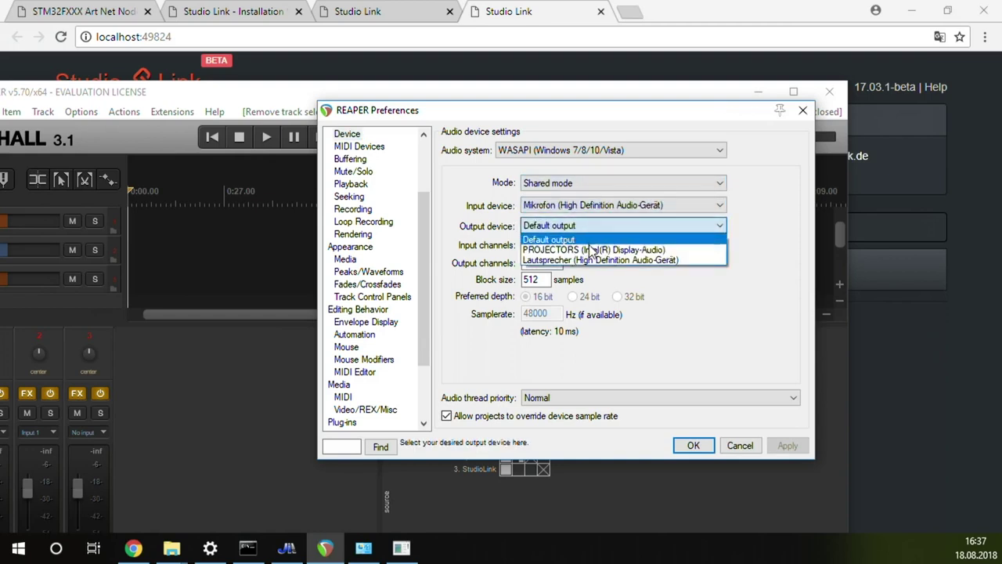
pyautogui.click(592, 251)
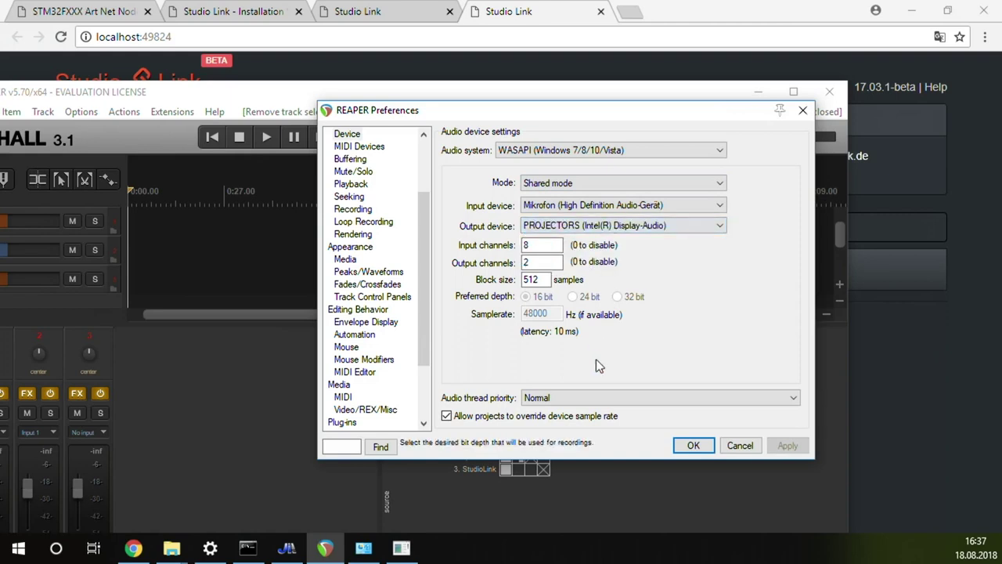
pyautogui.click(694, 446)
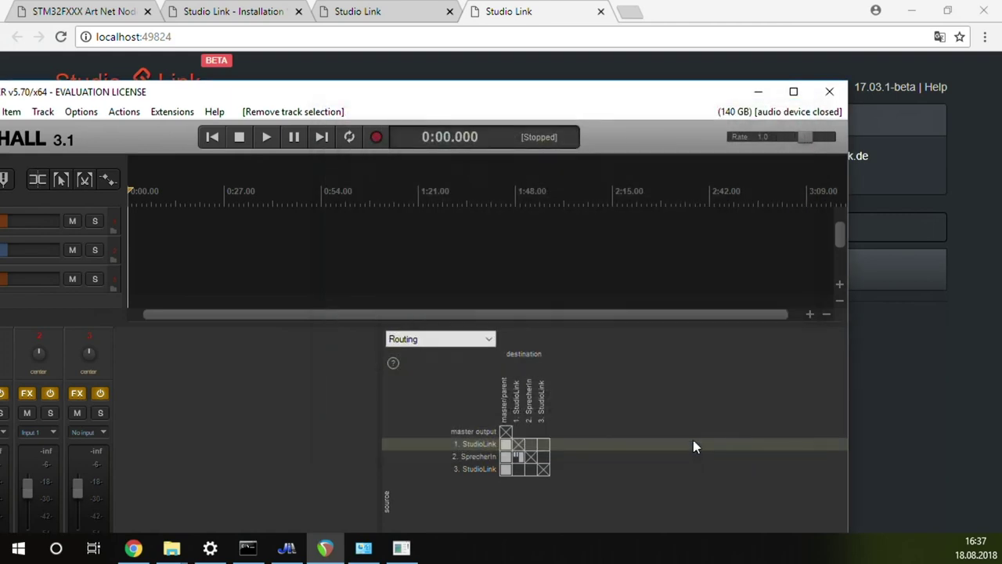
# - Reopen the audio device settings and switch WASAPI to Exclusive mode, then confirm
pyautogui.moveTo(431, 92); pyautogui.dragTo(563, 90)
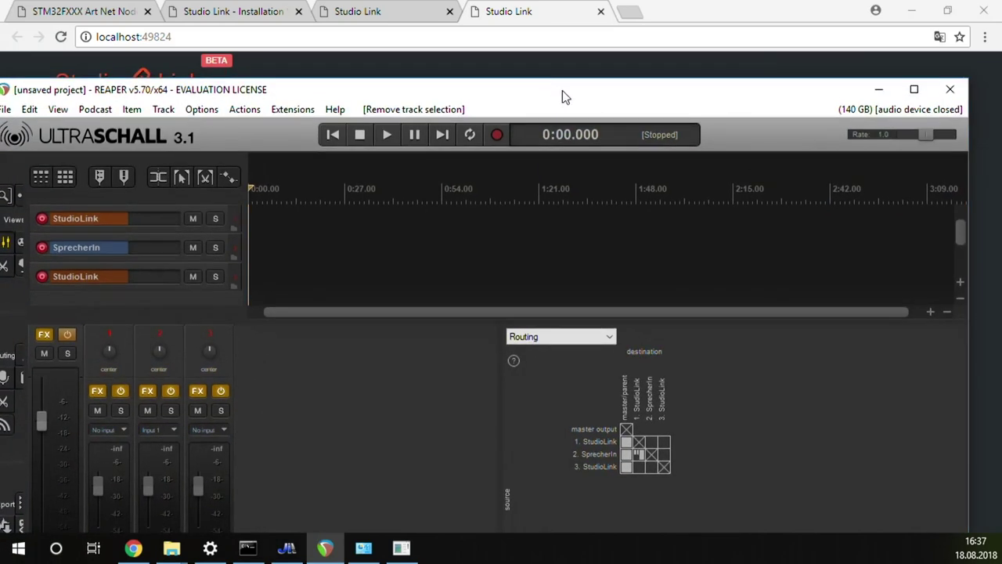
pyautogui.click(913, 88)
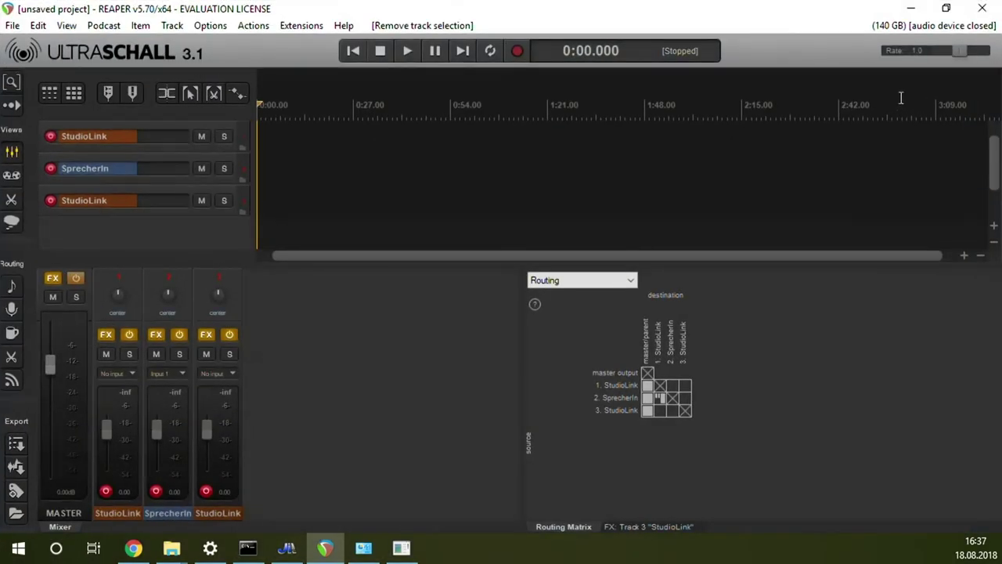
pyautogui.moveTo(822, 7); pyautogui.dragTo(761, 167)
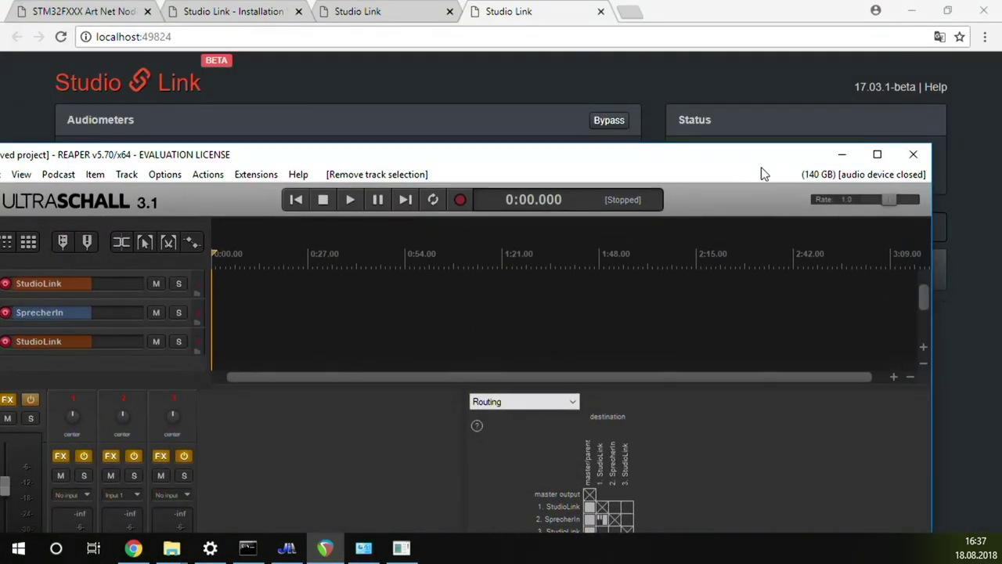
pyautogui.click(831, 174)
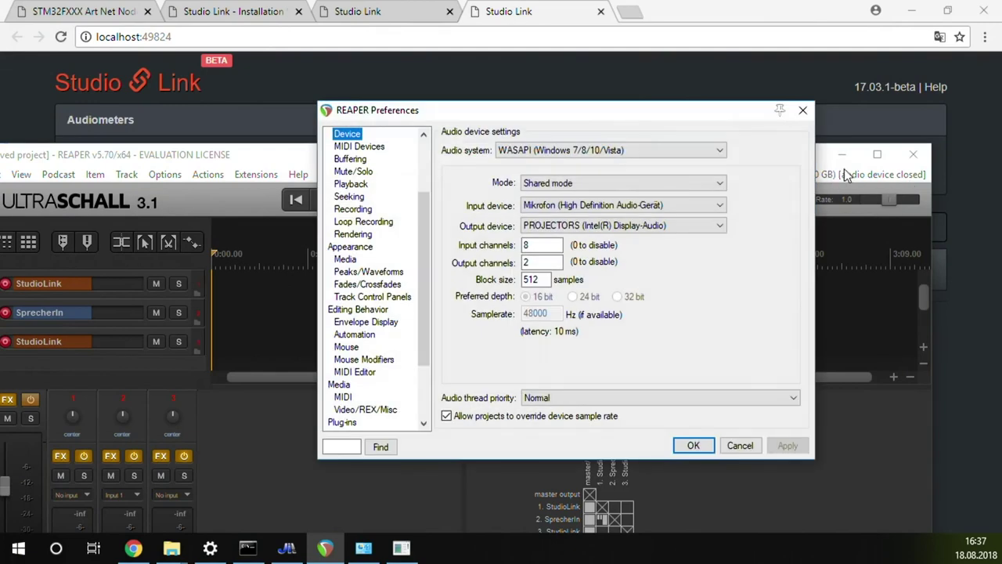
pyautogui.moveTo(732, 110); pyautogui.dragTo(591, 114)
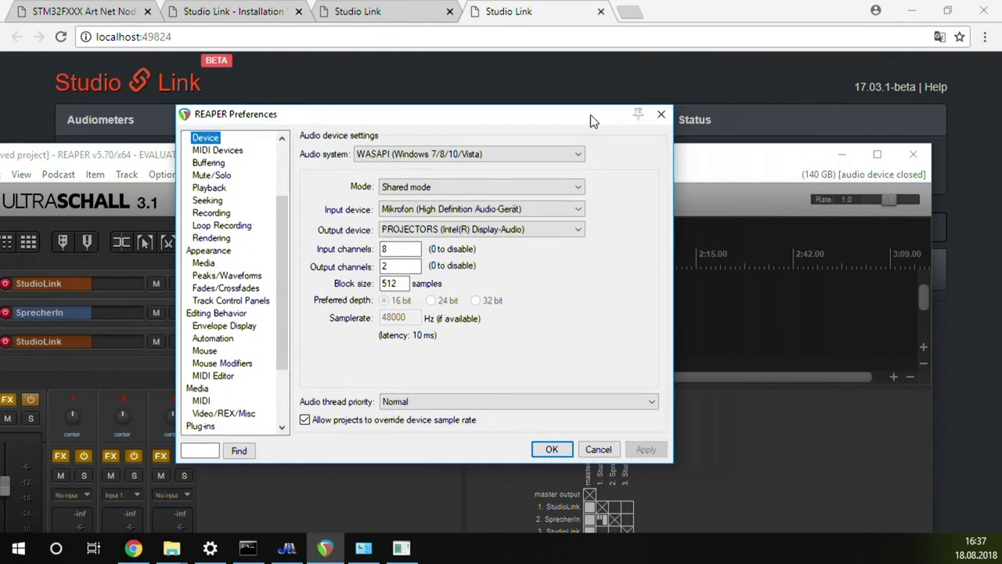
pyautogui.click(510, 187)
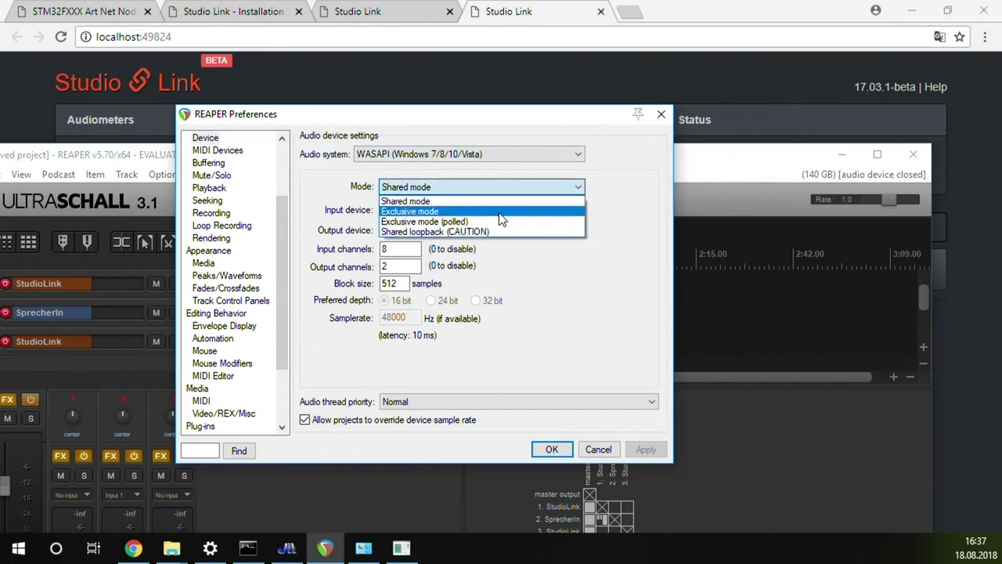
pyautogui.click(499, 212)
pyautogui.click(552, 451)
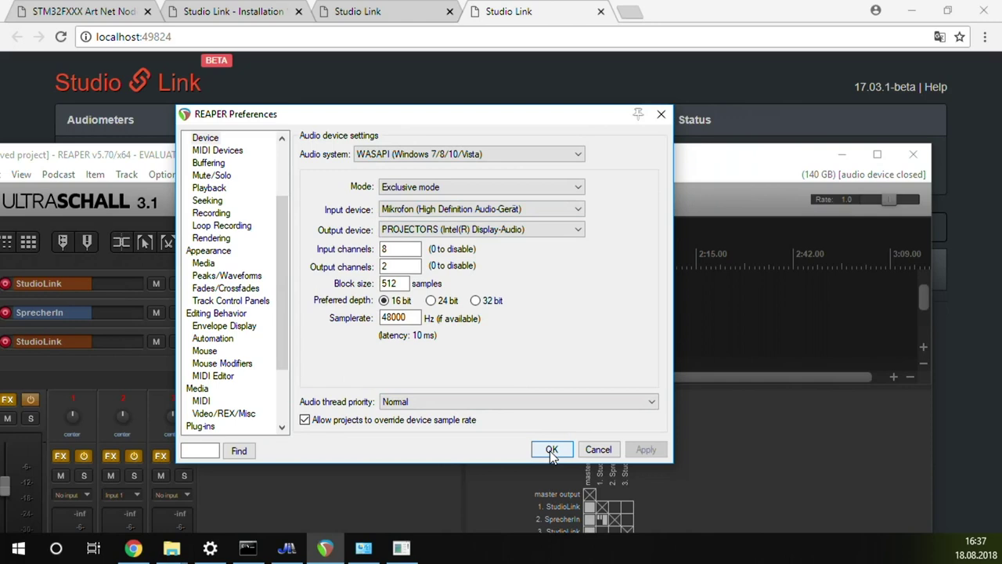
pyautogui.click(551, 450)
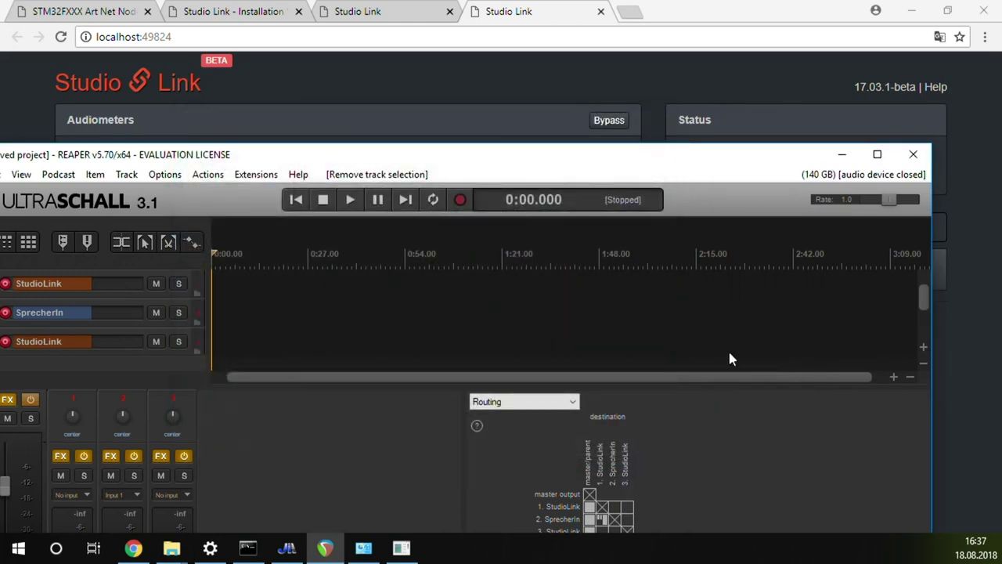
# - Quit REAPER with Alt+F4, declining to save the three-track project
pyautogui.moveTo(702, 149); pyautogui.dragTo(715, 61)
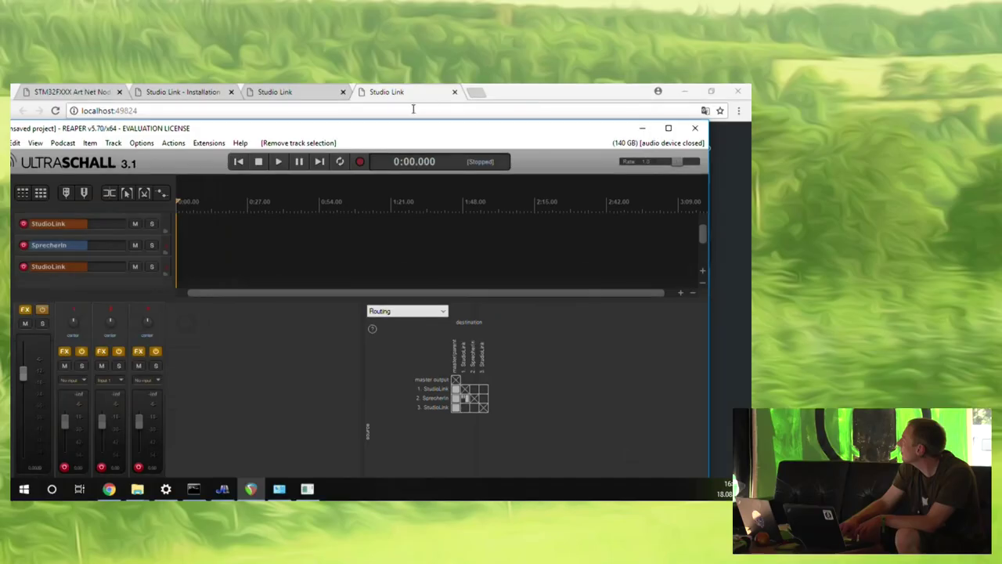
pyautogui.hotkey('alt', 'F4')
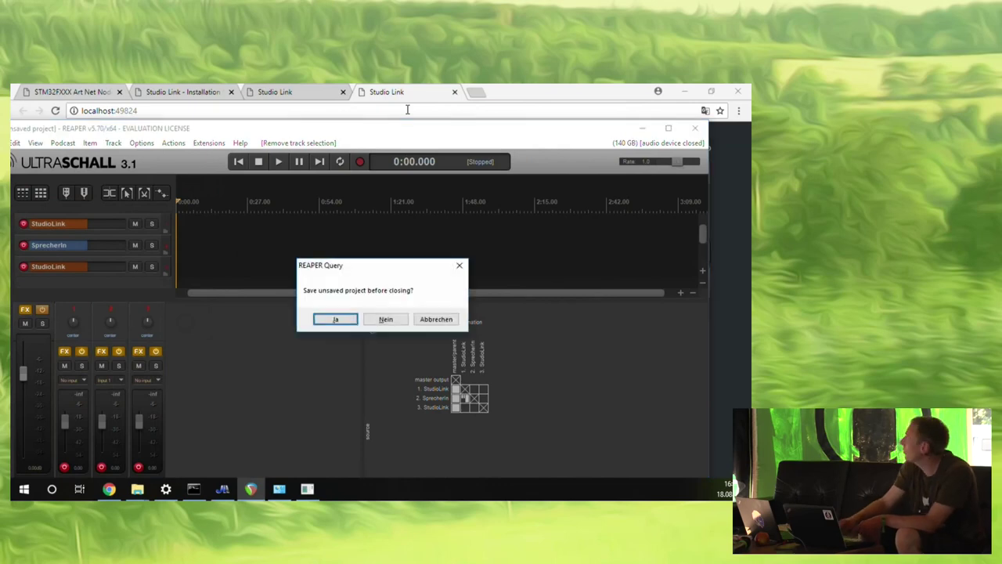
pyautogui.press('Tab')
pyautogui.press('Return')
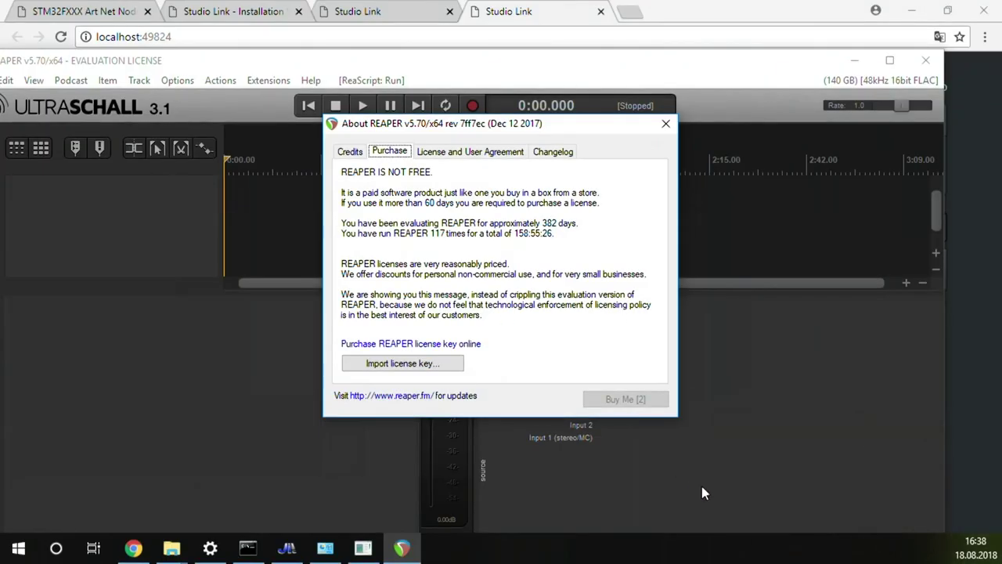
# - Choose Still Evaluating on the notice, then resize REAPER to a smaller window over Chrome
pyautogui.click(634, 399)
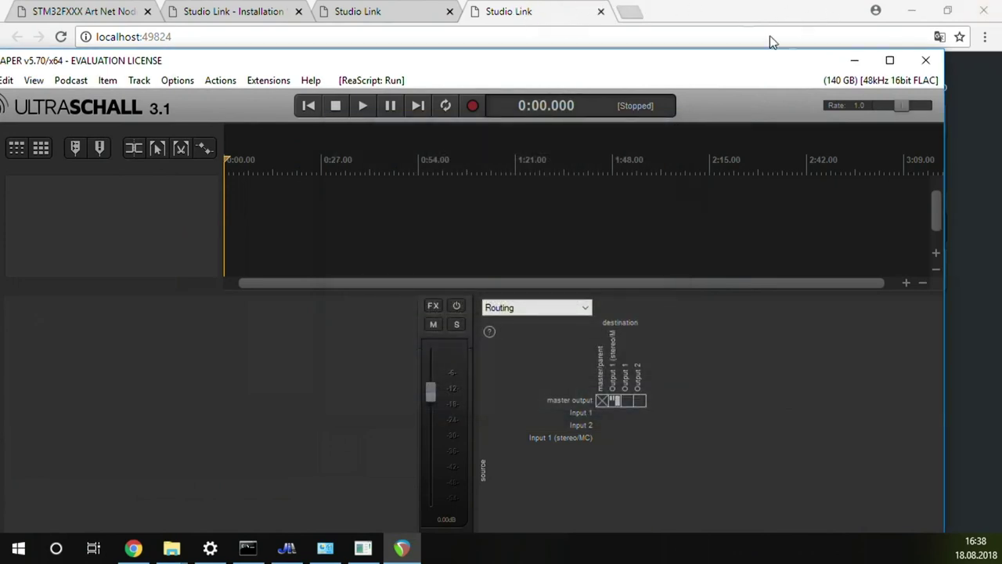
pyautogui.doubleClick(693, 61)
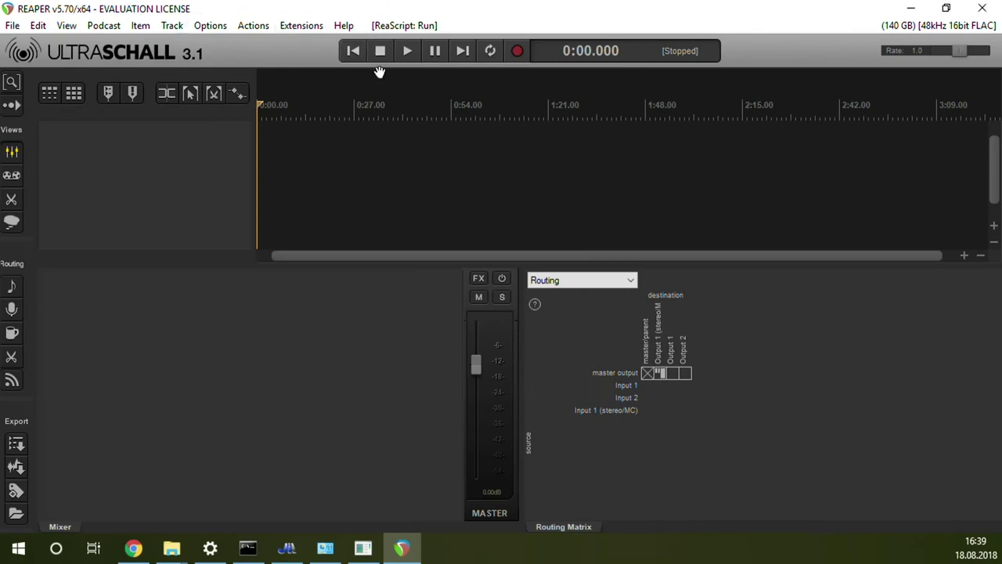
pyautogui.moveTo(814, 7); pyautogui.dragTo(986, 74)
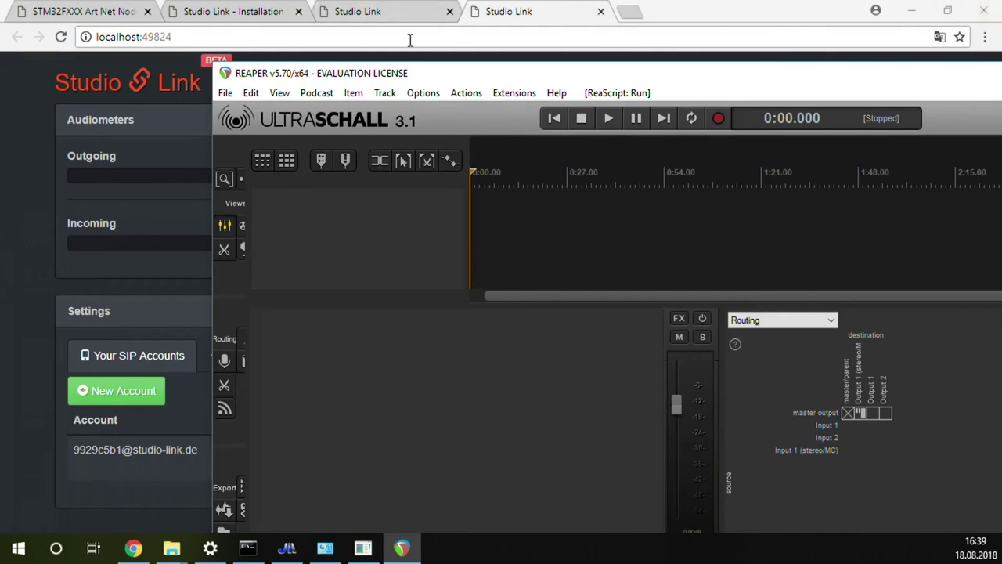
# - Load the StudioLink template from Podcast > Project templates
pyautogui.click(310, 95)
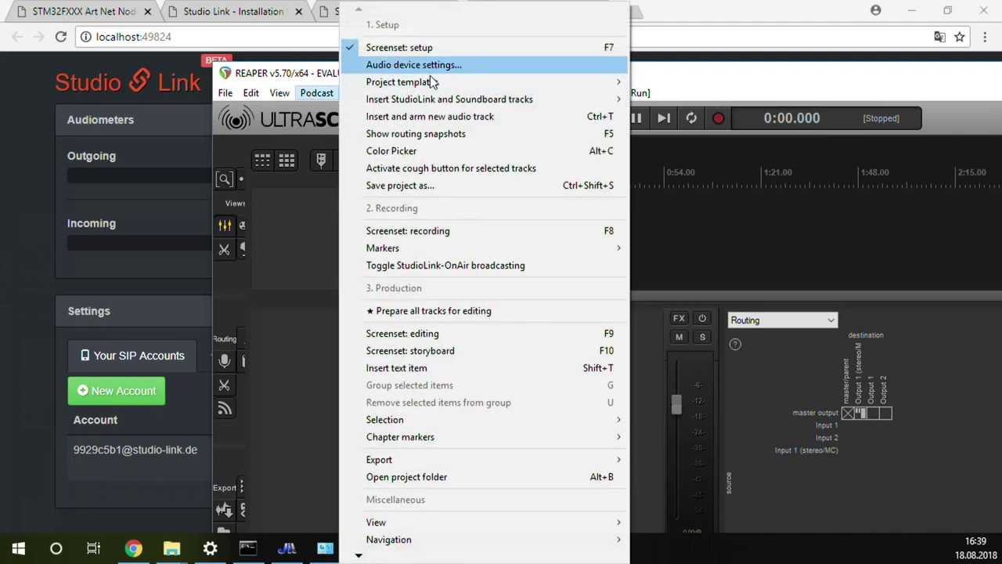
pyautogui.moveTo(432, 82)
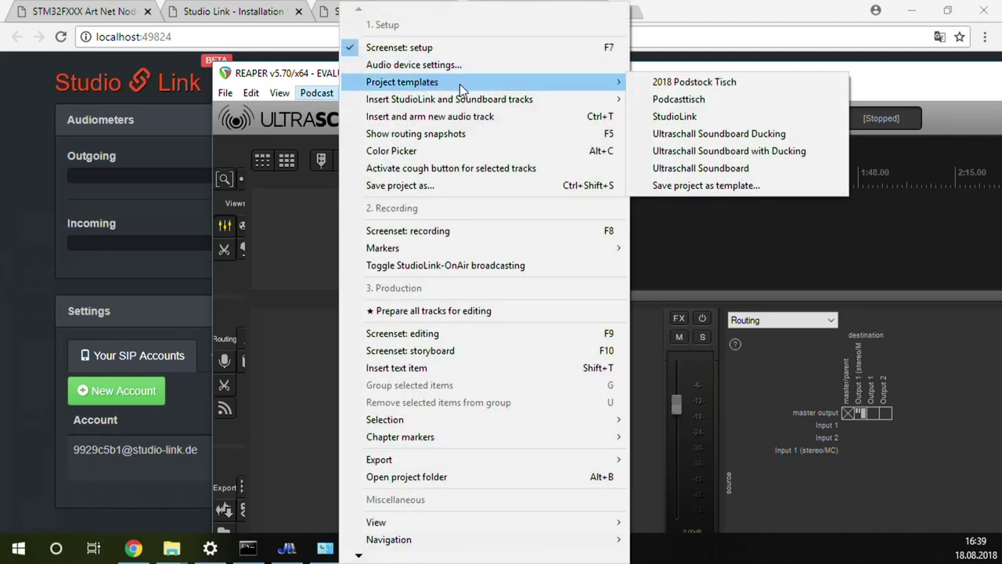
pyautogui.click(685, 123)
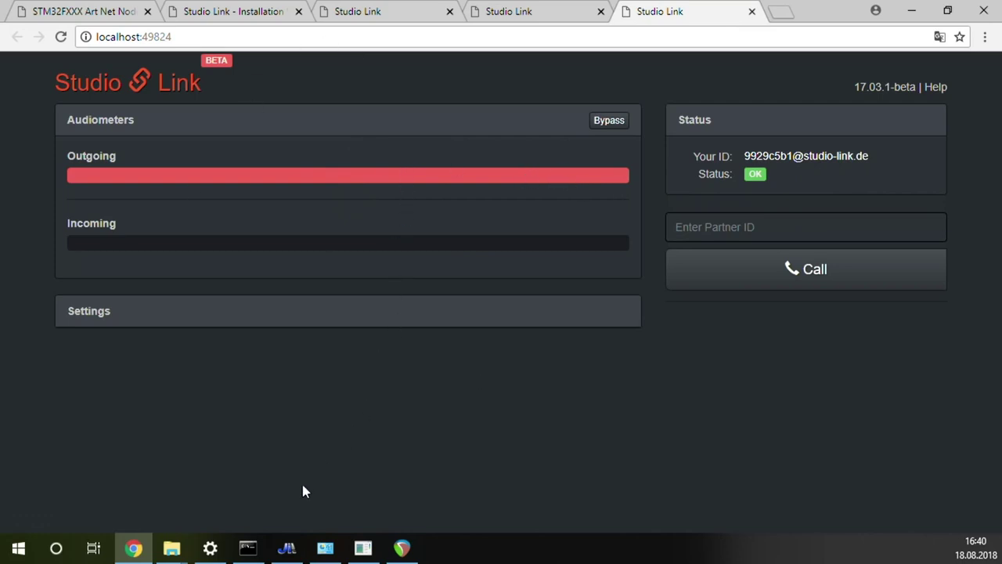
# - Bring REAPER in front of the Studio Link page, move it top-left and show the routing matrix
pyautogui.moveTo(405, 548)
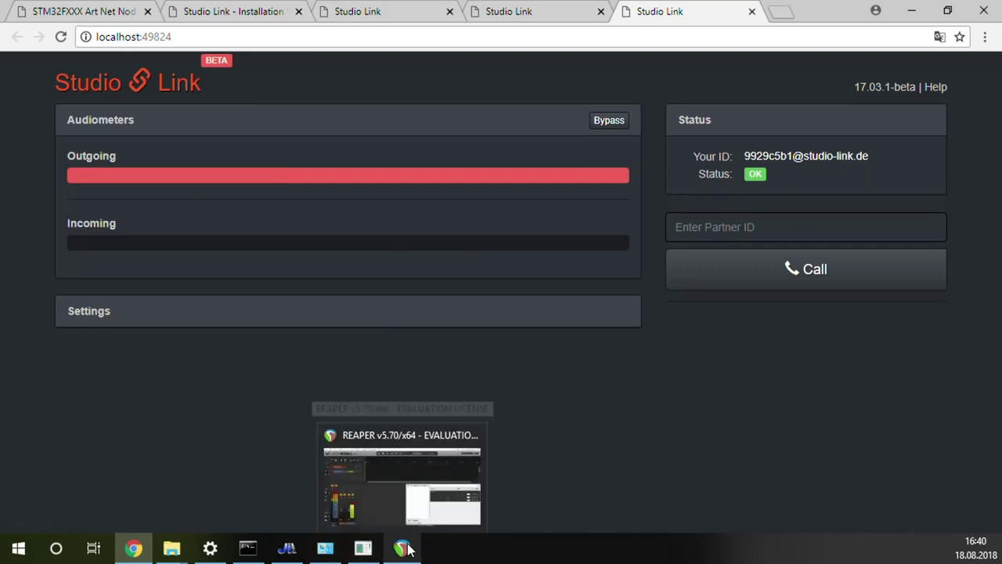
pyautogui.click(405, 547)
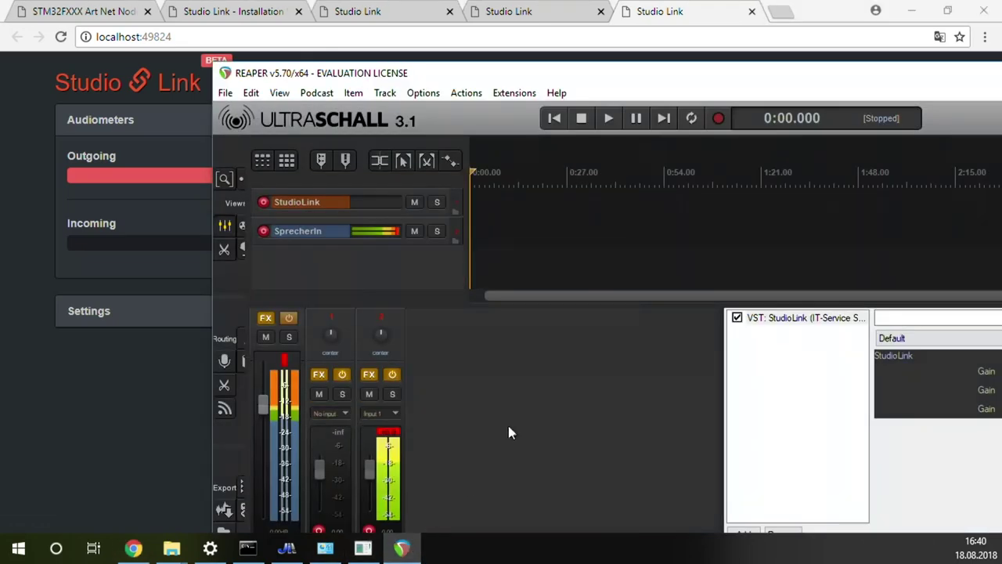
pyautogui.moveTo(639, 87); pyautogui.dragTo(458, 27)
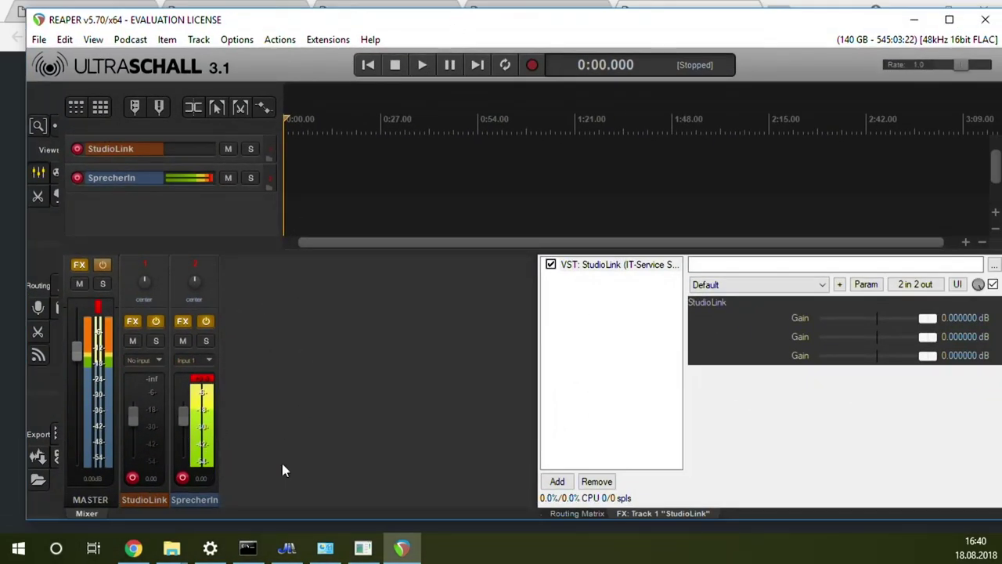
pyautogui.click(587, 513)
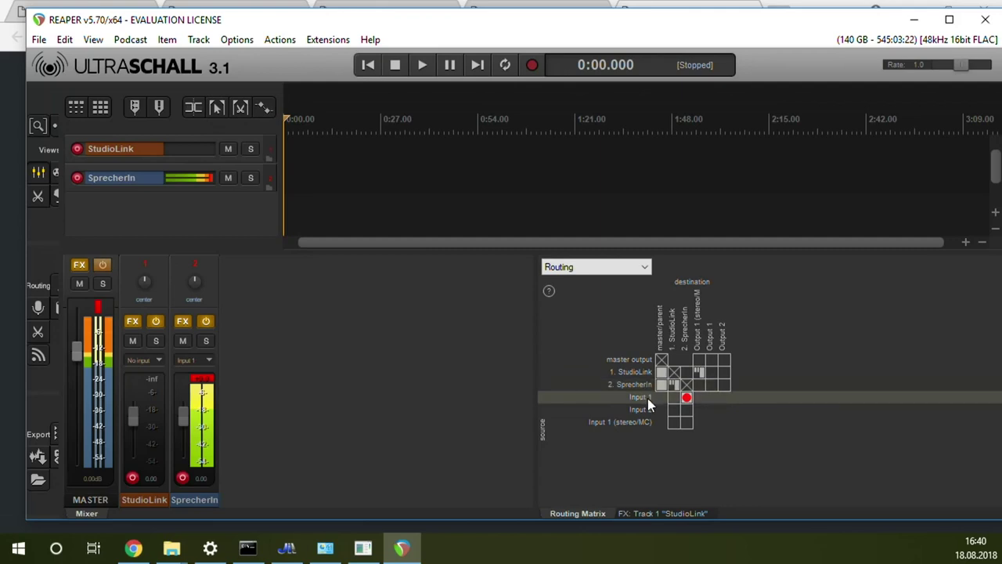
# - Set SprecherIn's record input to hardware Input 1 in the routing matrix
pyautogui.click(687, 411)
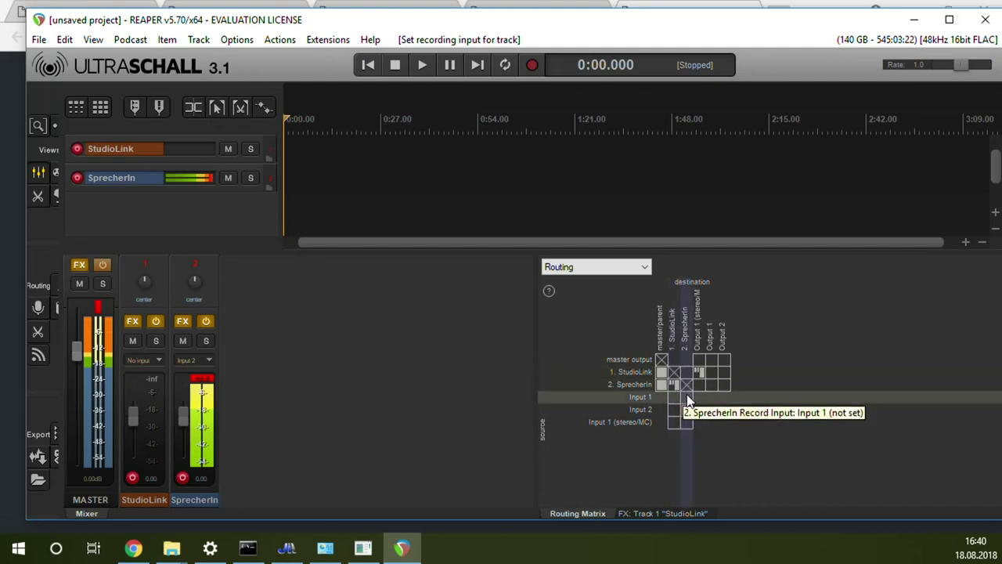
pyautogui.click(686, 397)
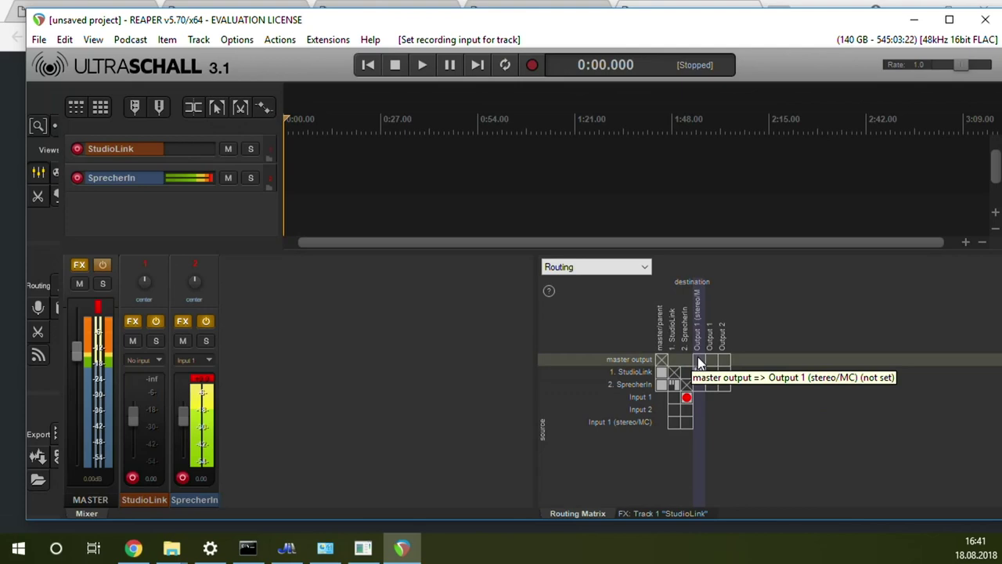
pyautogui.click(699, 361)
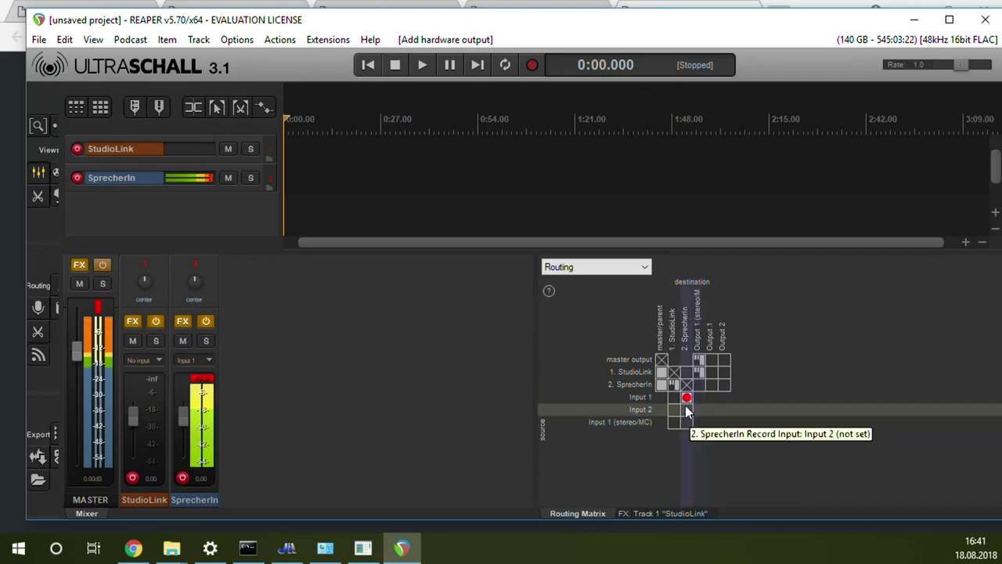
pyautogui.click(700, 358)
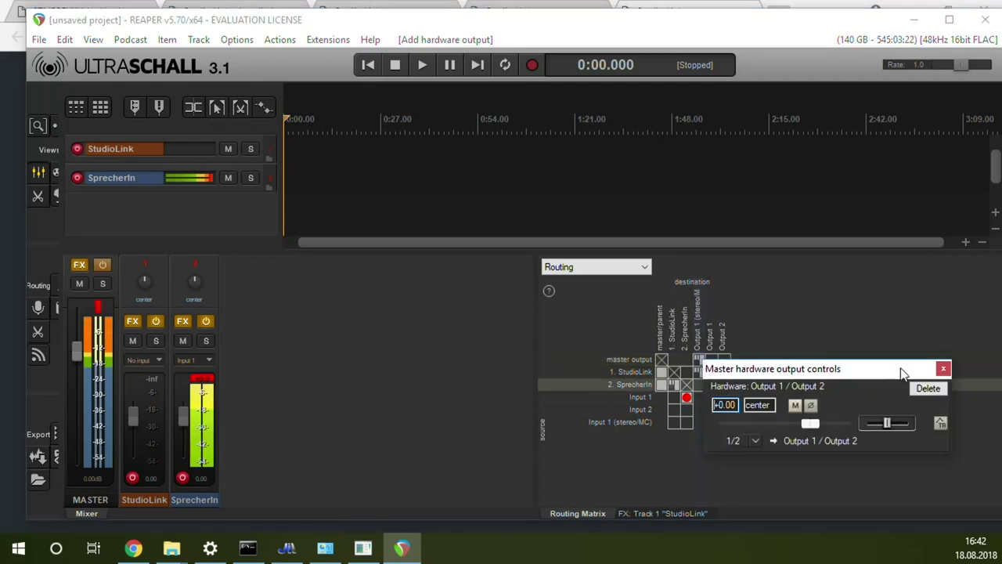
pyautogui.click(930, 388)
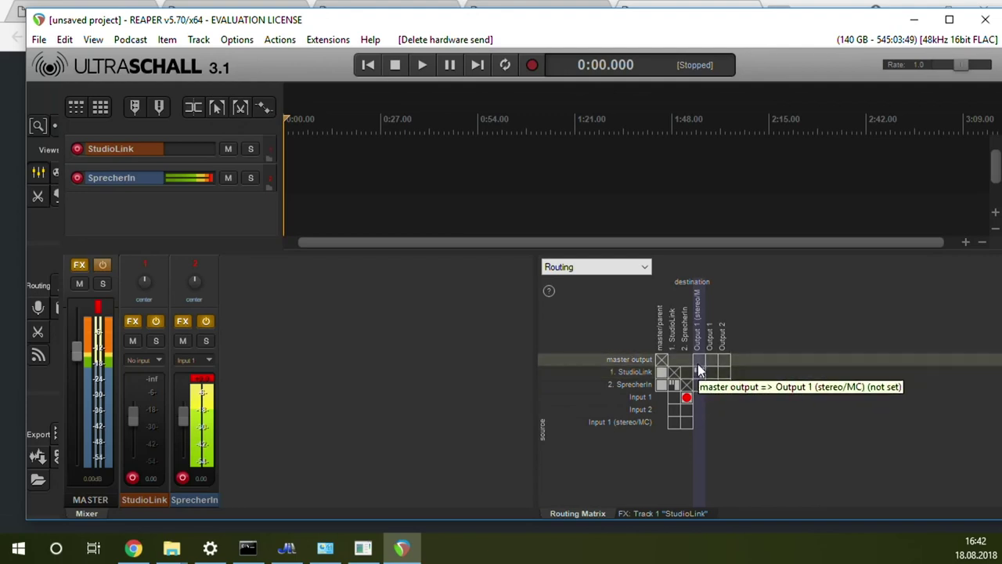
pyautogui.click(699, 362)
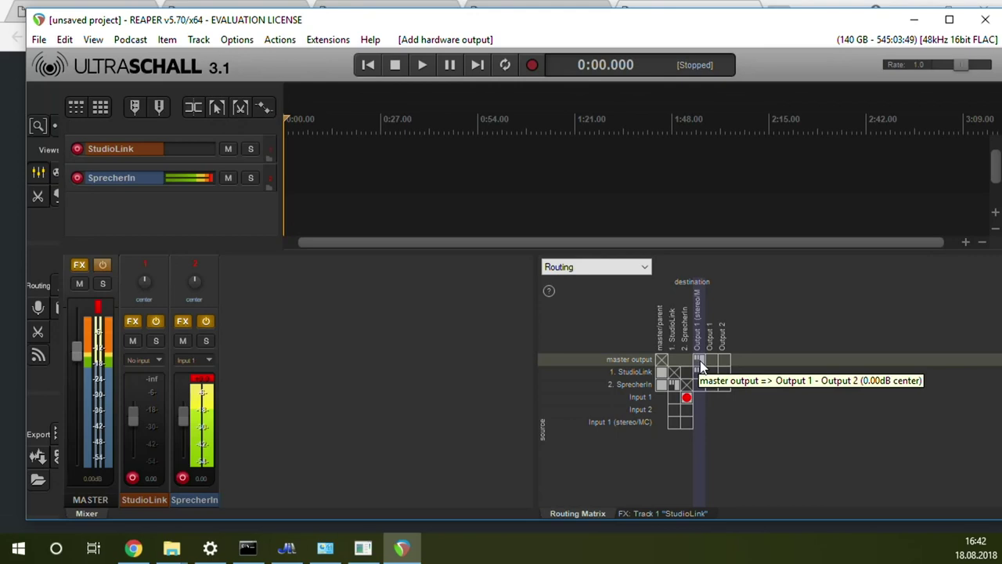
pyautogui.rightClick(701, 362)
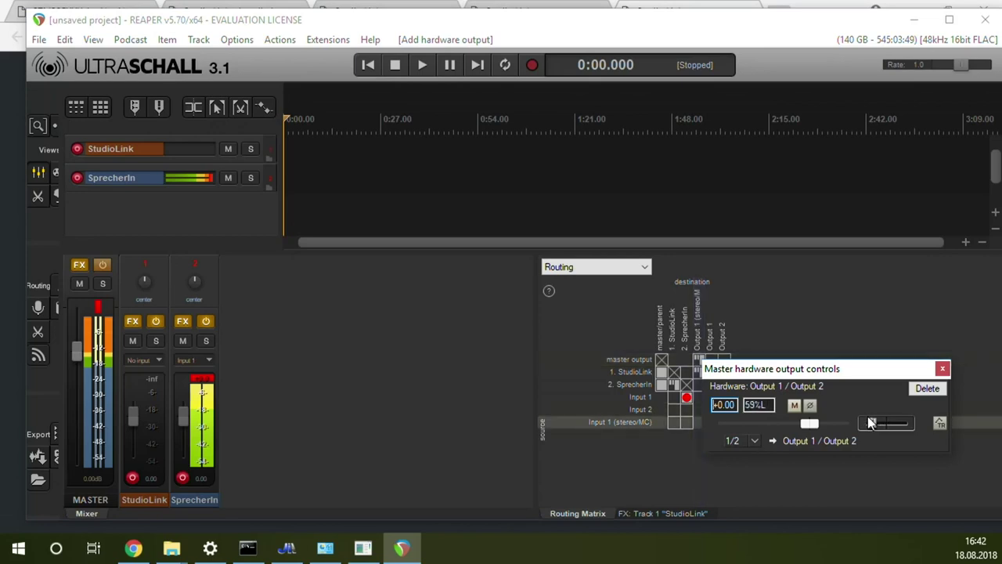
pyautogui.moveTo(888, 423); pyautogui.dragTo(878, 422)
pyautogui.moveTo(879, 376); pyautogui.dragTo(830, 437)
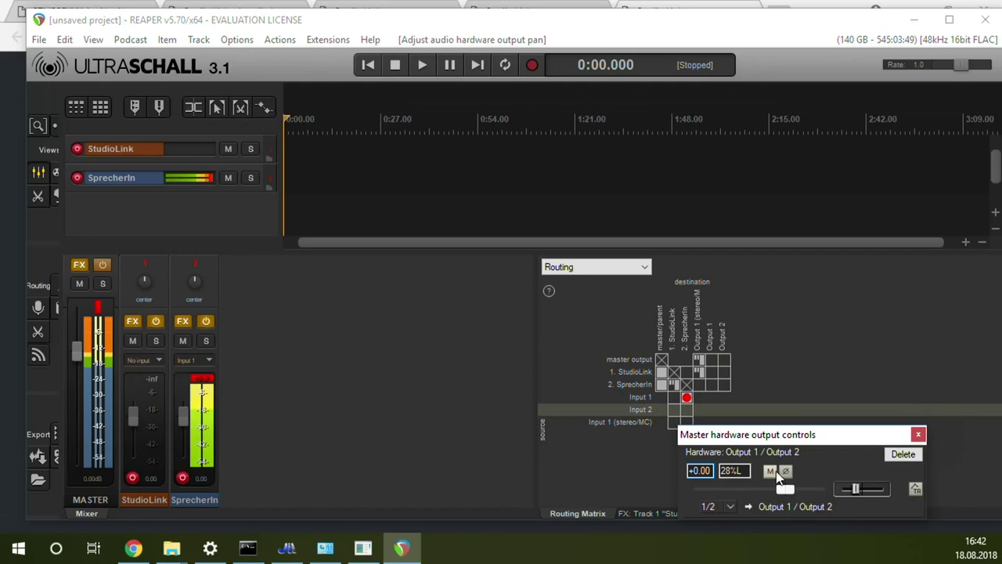
pyautogui.moveTo(786, 489)
pyautogui.mouseDown()
pyautogui.moveTo(738, 489)
pyautogui.moveTo(780, 489)
pyautogui.moveTo(777, 507)
pyautogui.mouseUp()
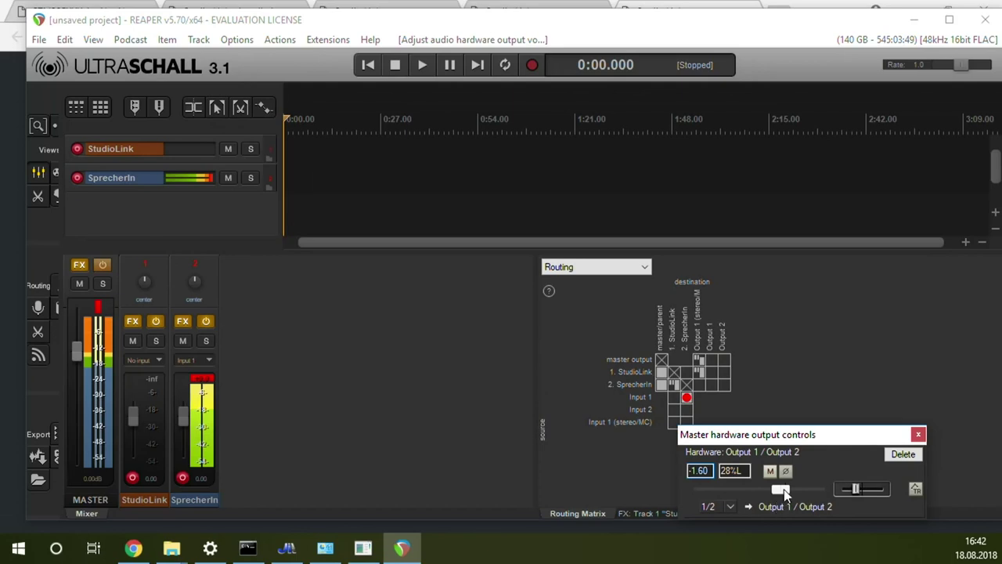
pyautogui.moveTo(867, 436); pyautogui.dragTo(907, 377)
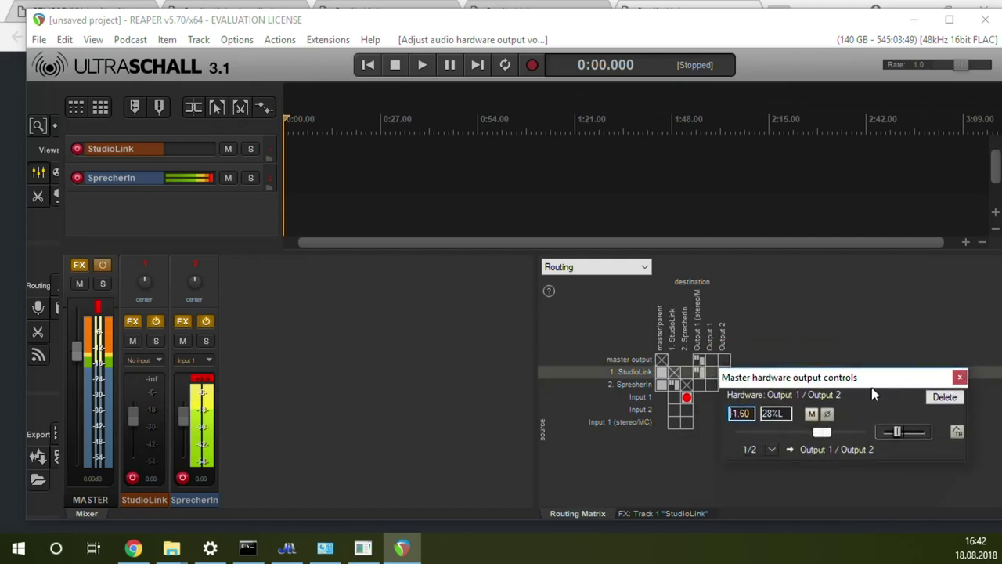
pyautogui.doubleClick(828, 434)
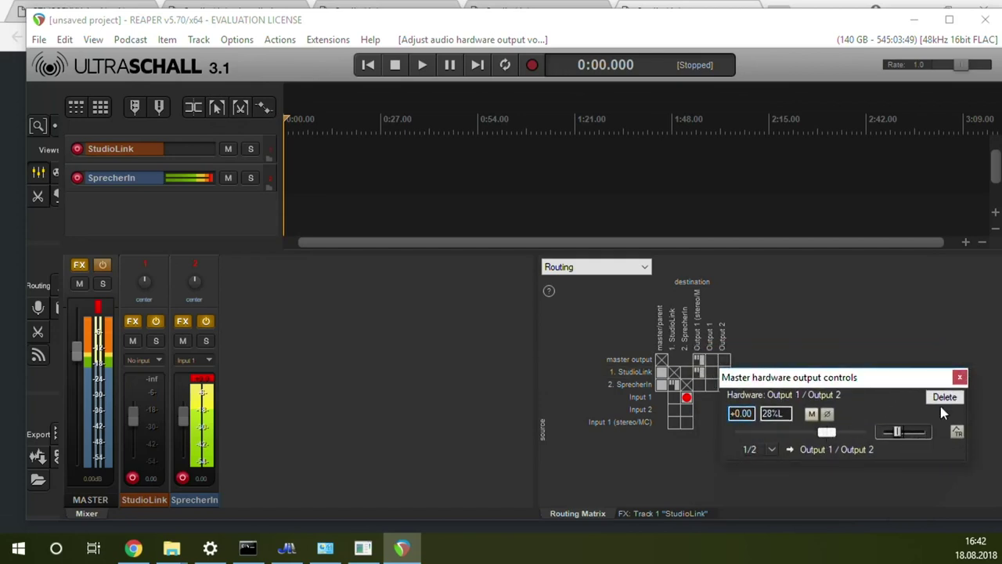
pyautogui.click(960, 377)
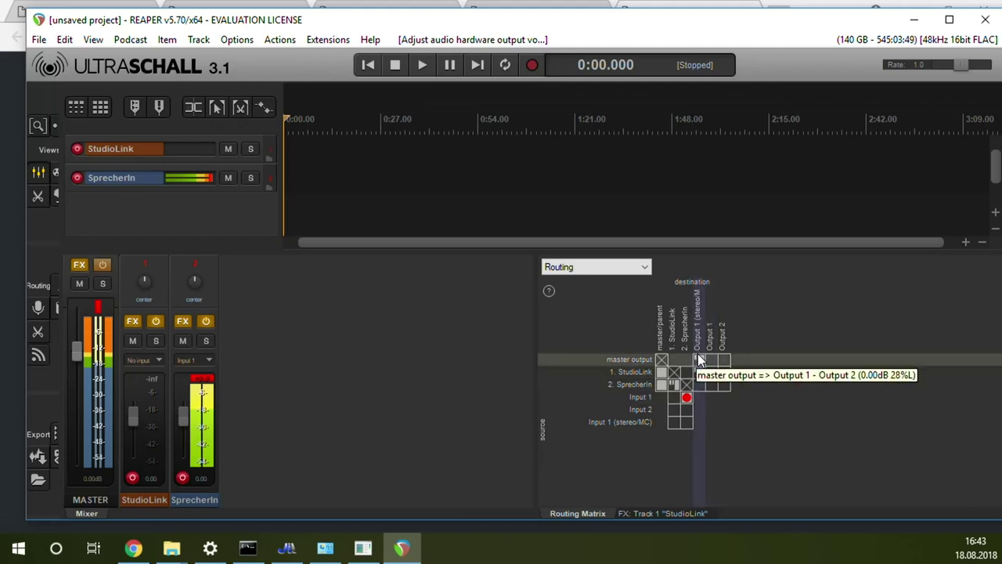
pyautogui.click(700, 359)
pyautogui.click(942, 364)
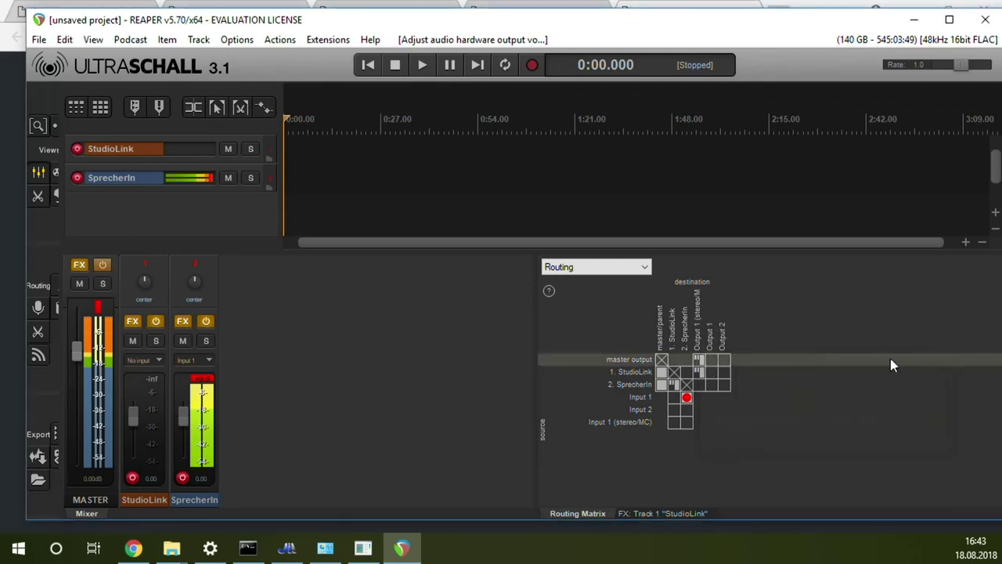
pyautogui.keyDown('alt'); pyautogui.click(700, 358); pyautogui.keyUp('alt')
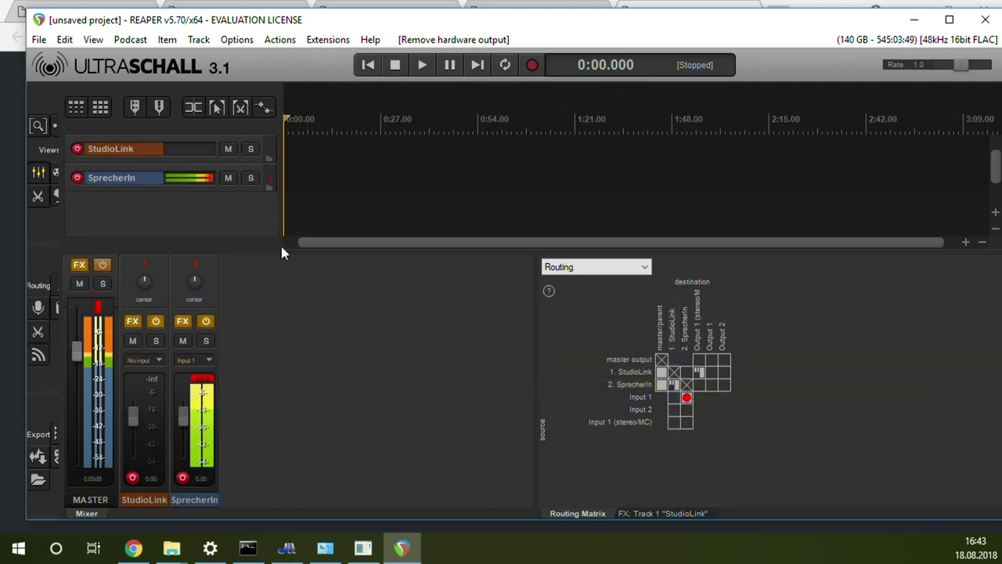
# - Insert a second StudioLink track from its track template and show the routing matrix
pyautogui.rightClick(231, 210)
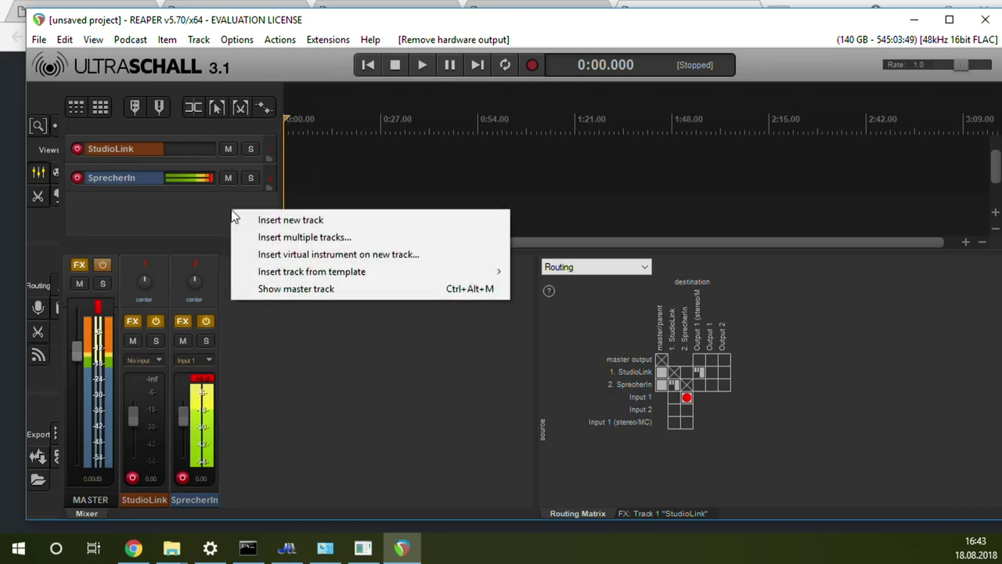
pyautogui.moveTo(334, 273)
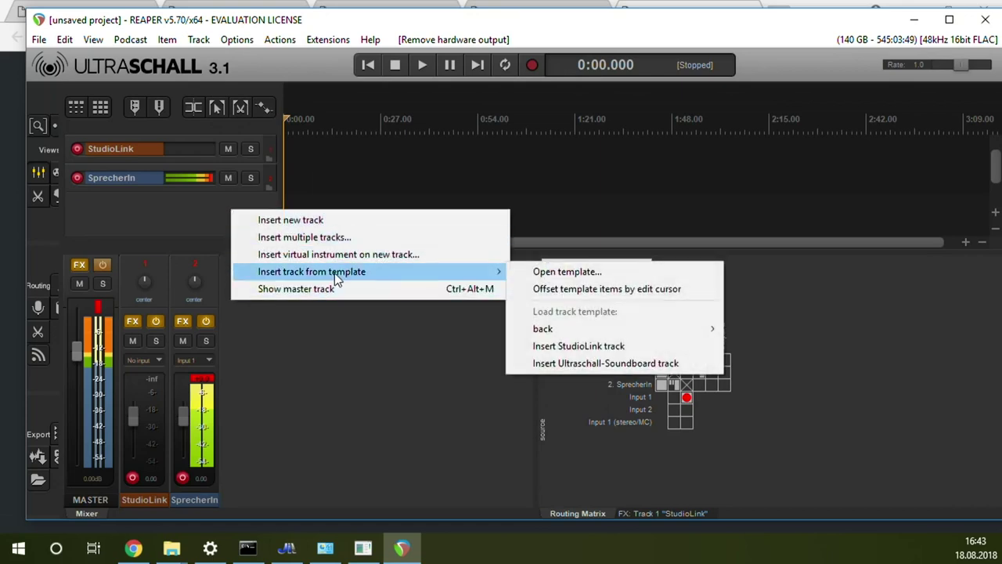
pyautogui.rightClick(170, 206)
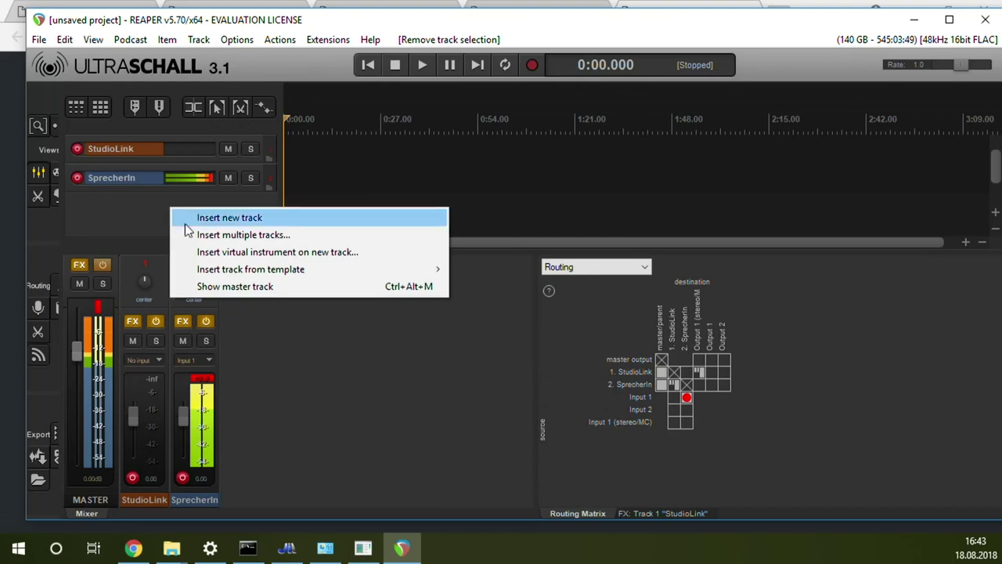
pyautogui.moveTo(242, 271)
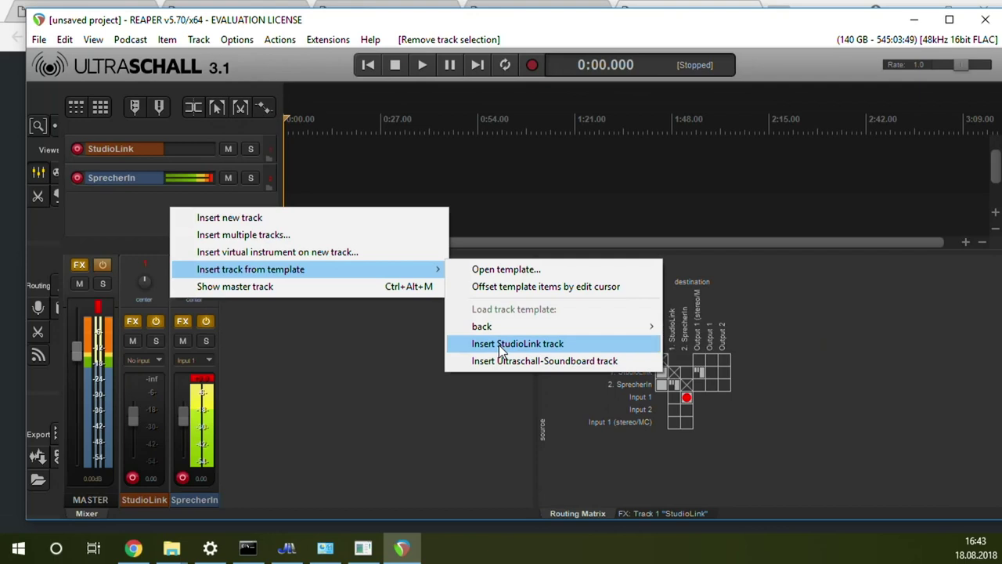
pyautogui.click(500, 344)
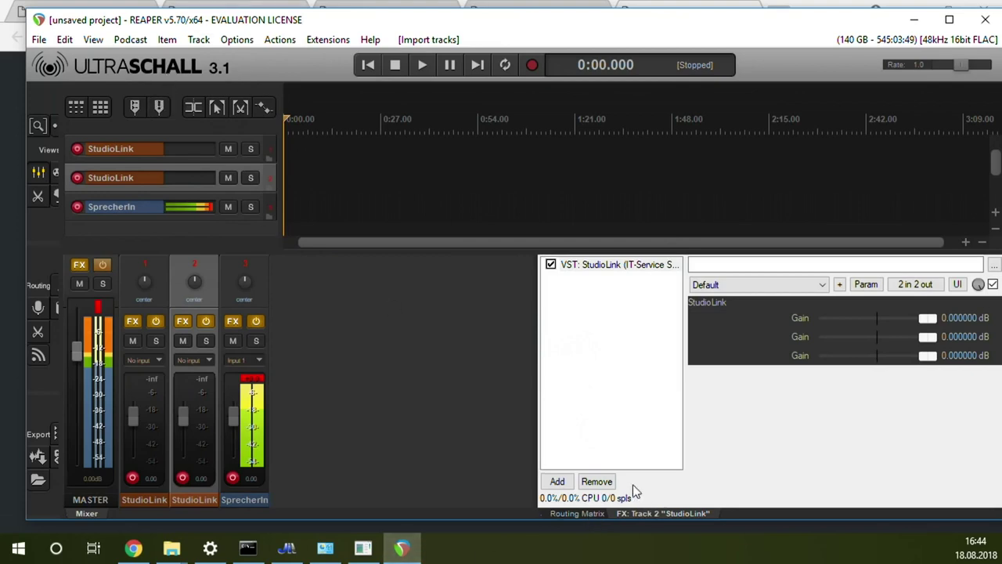
pyautogui.click(586, 513)
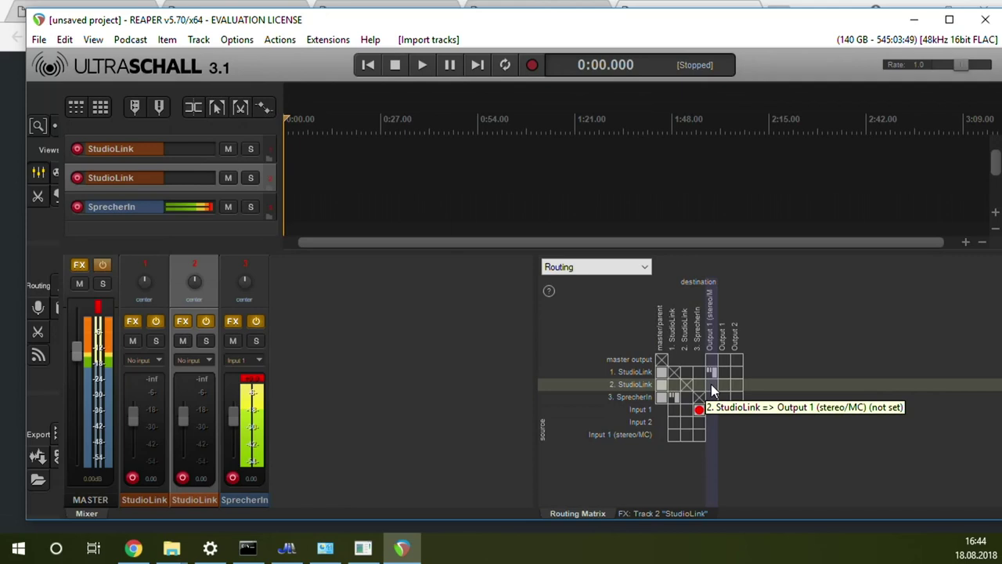
# - In the Routing Matrix, send 2. StudioLink to Output 1/2 and feed SprecherIn into it
pyautogui.click(712, 384)
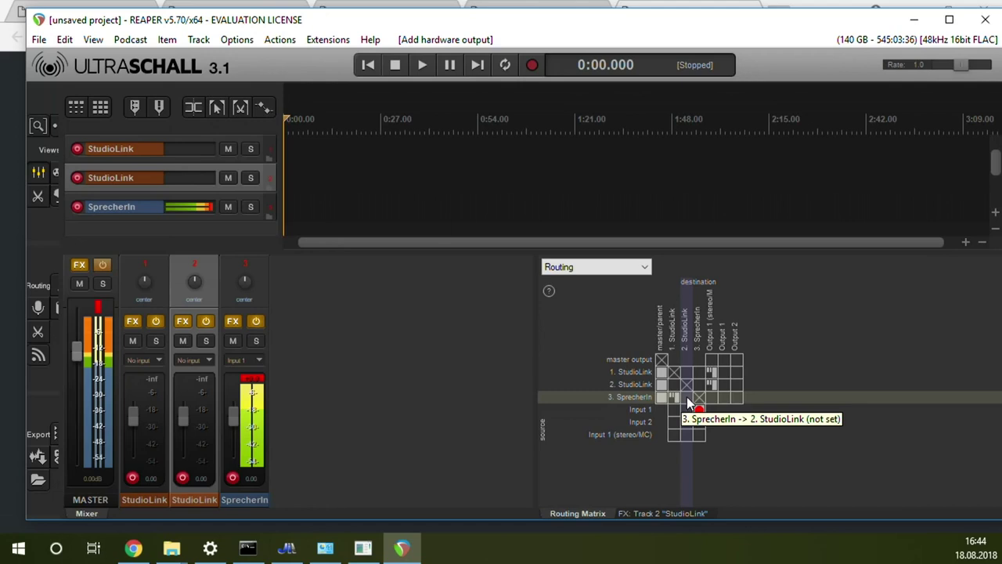
pyautogui.click(687, 398)
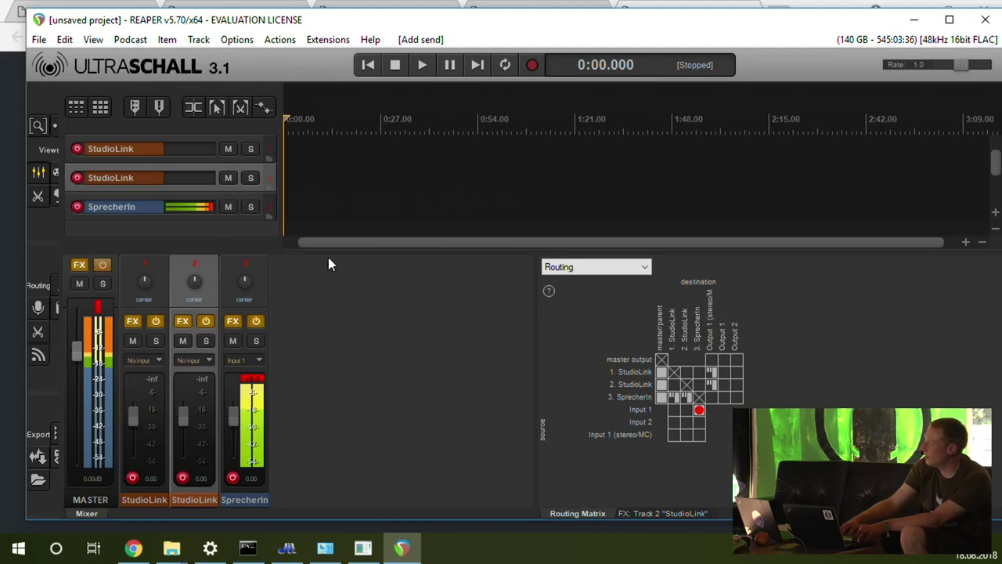
# - Insert a third StudioLink track from the StudioLink track template
pyautogui.moveTo(335, 247); pyautogui.dragTo(329, 307)
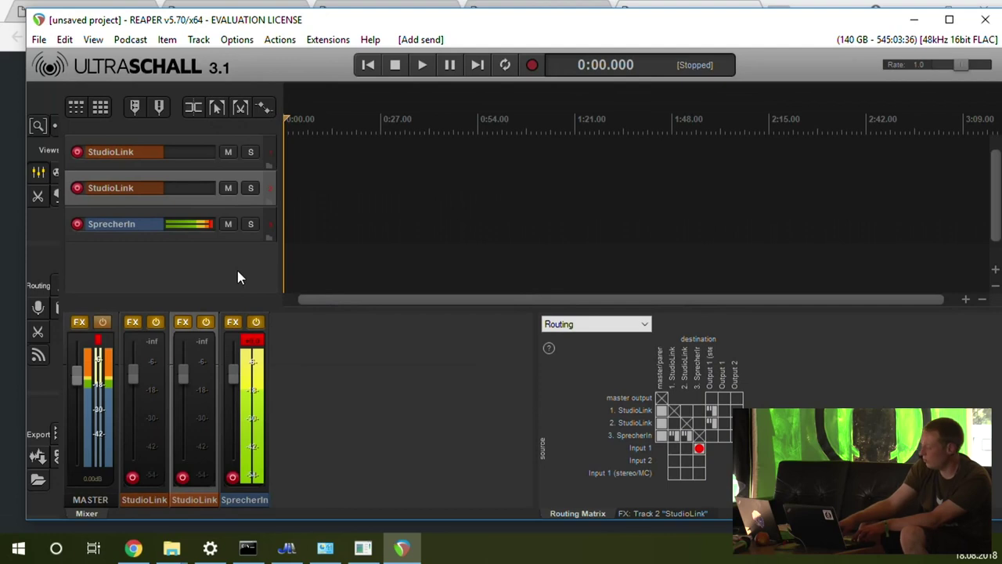
pyautogui.rightClick(238, 273)
pyautogui.moveTo(296, 336)
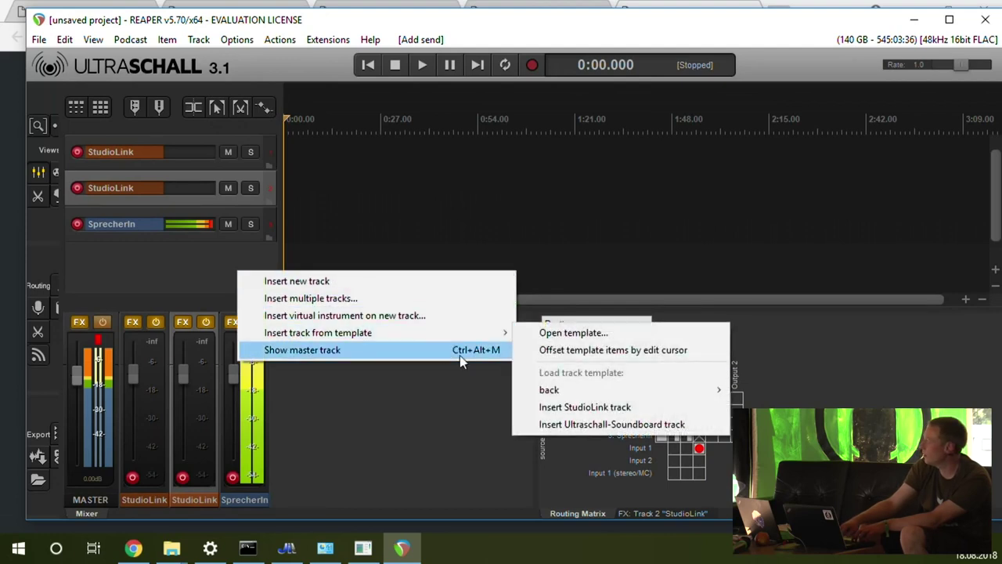
pyautogui.click(580, 408)
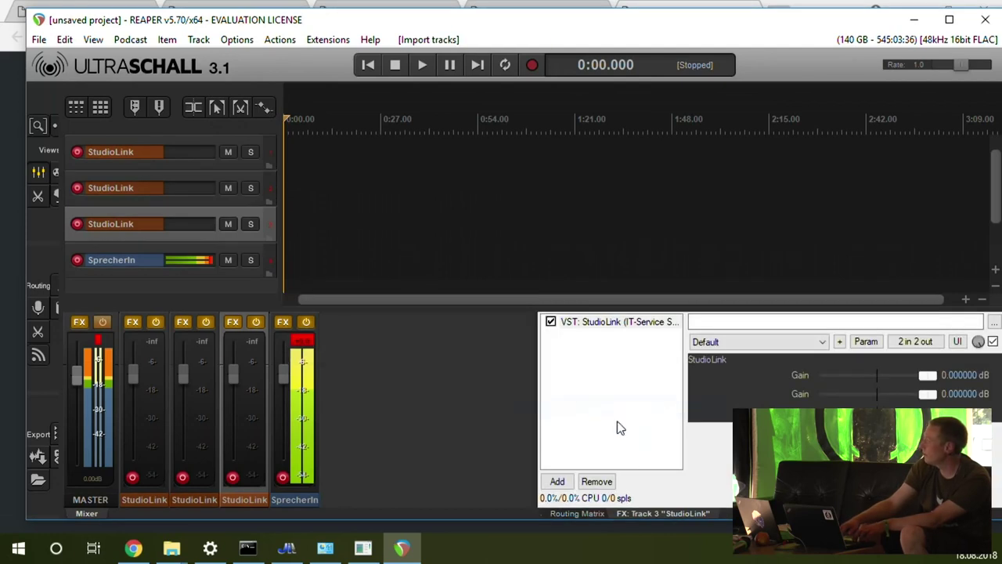
# - Route SprecherIn into 3. StudioLink, record SprecherIn from Input 1, and bring up Studio Link in Chrome
pyautogui.click(584, 514)
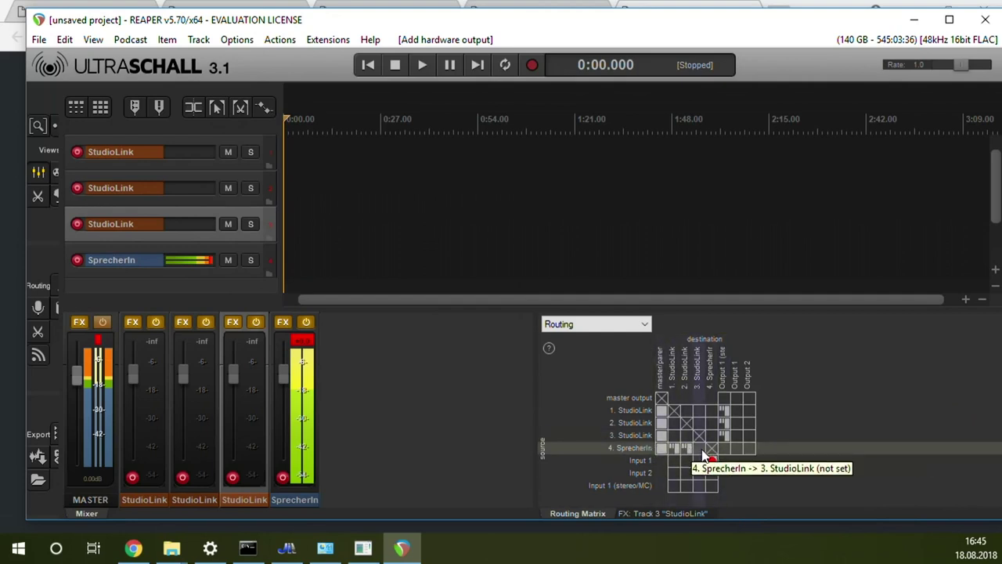
pyautogui.click(701, 448)
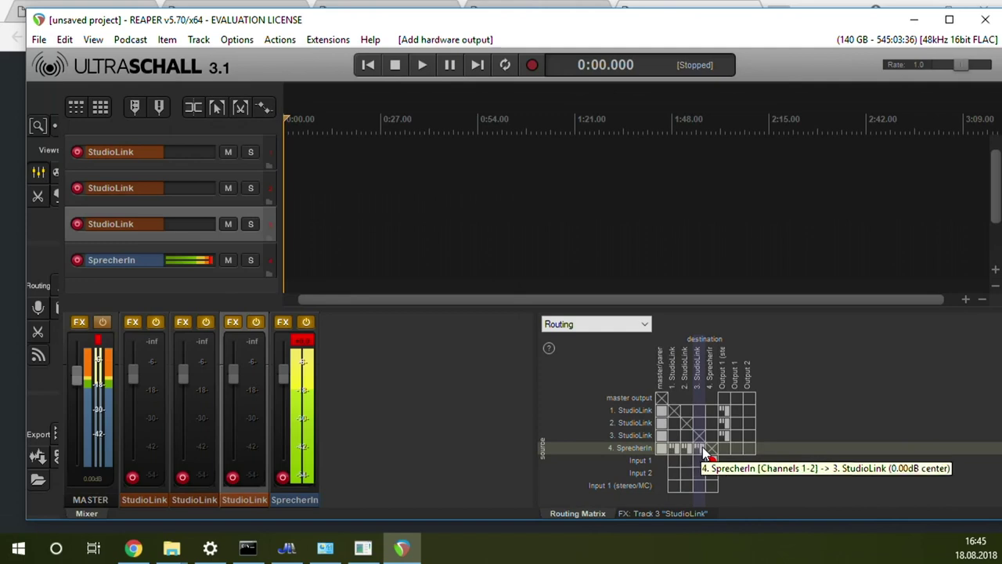
pyautogui.click(712, 460)
pyautogui.click(133, 548)
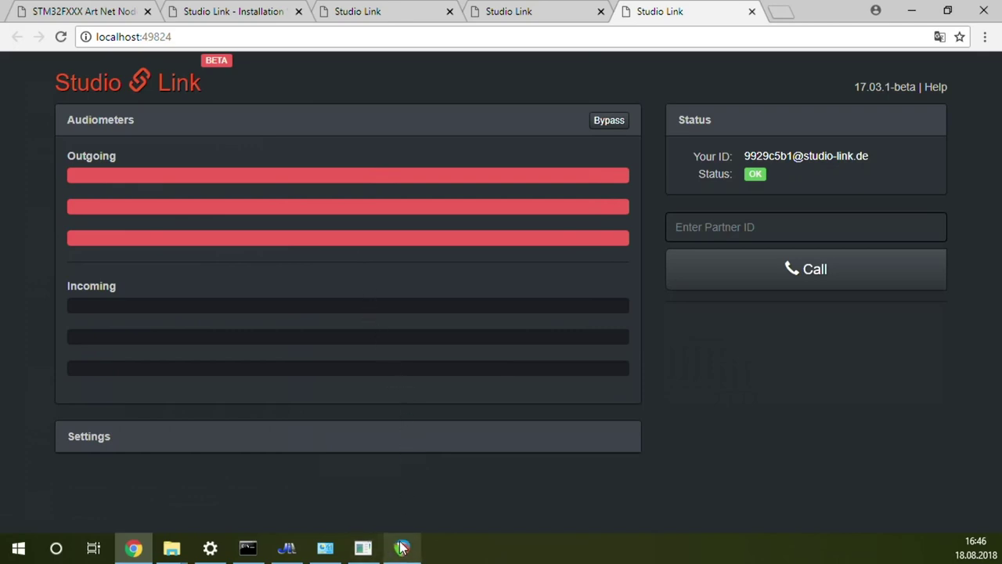
# - Confirm the outgoing meters show signal in Studio Link, then switch back to REAPER
pyautogui.moveTo(402, 548)
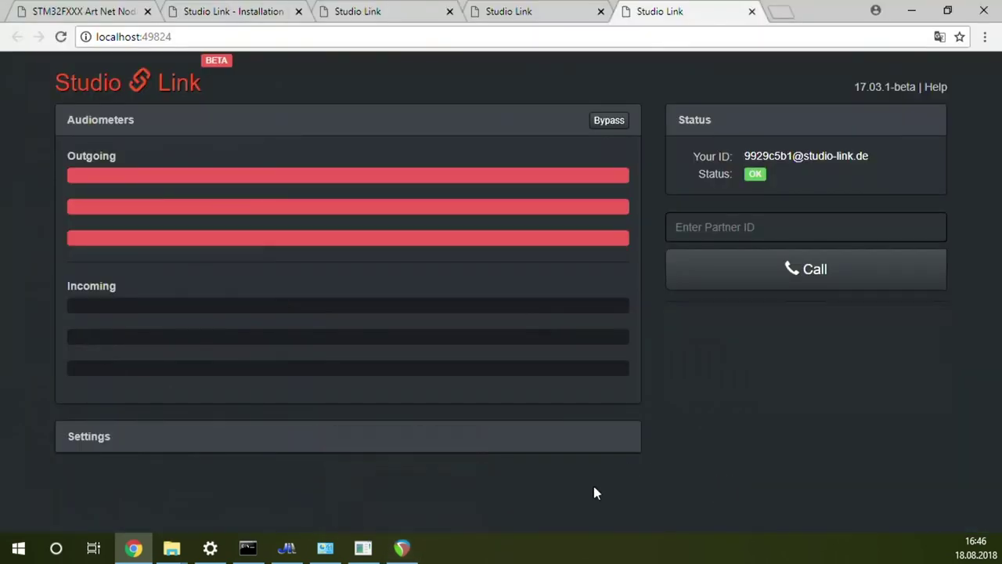
pyautogui.click(416, 544)
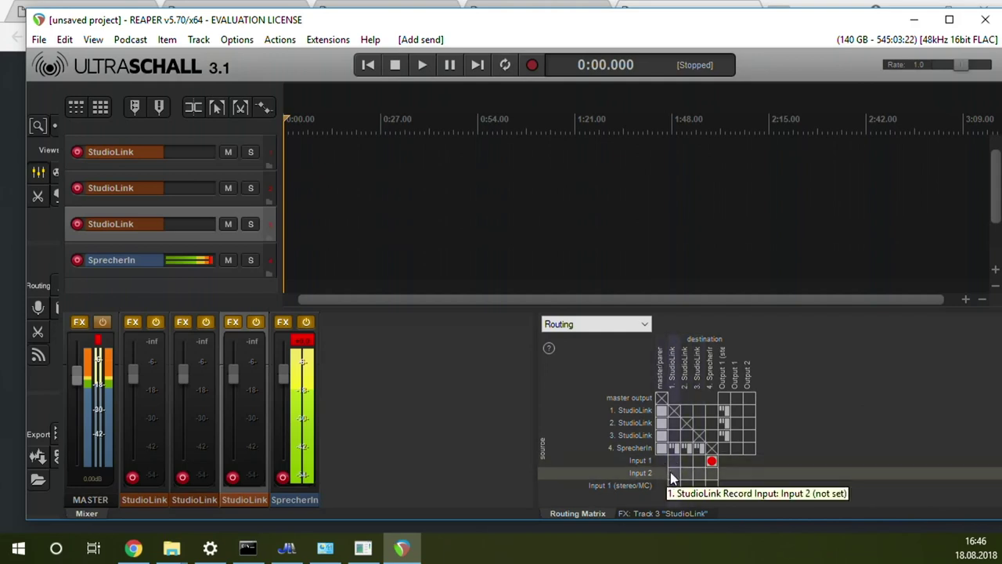
pyautogui.click(713, 473)
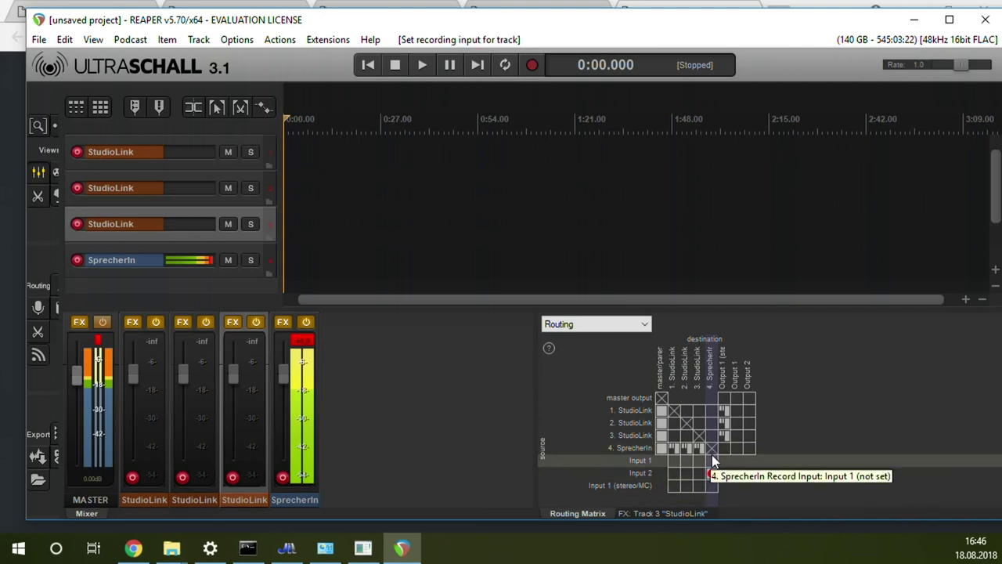
pyautogui.click(713, 461)
pyautogui.click(713, 473)
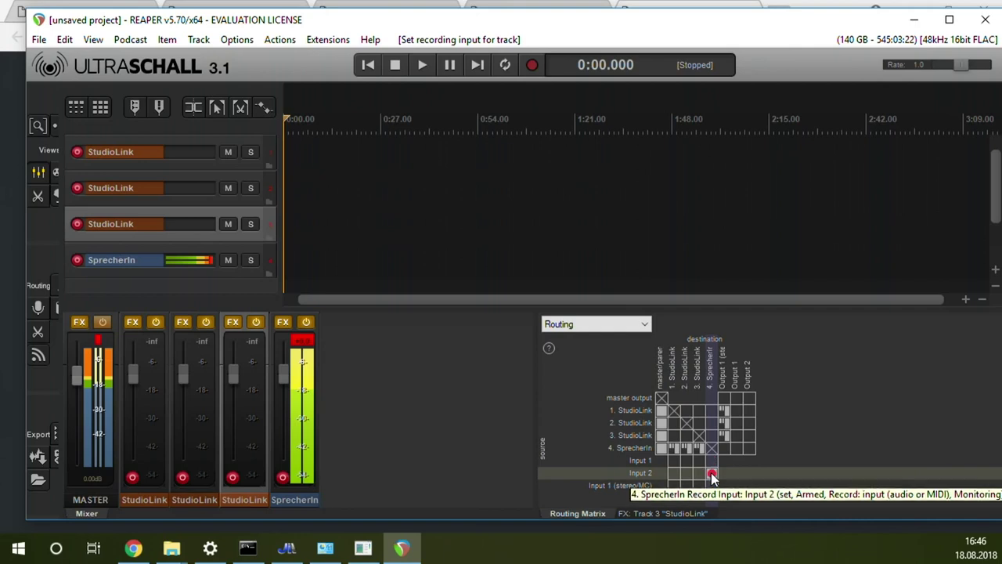
pyautogui.click(712, 460)
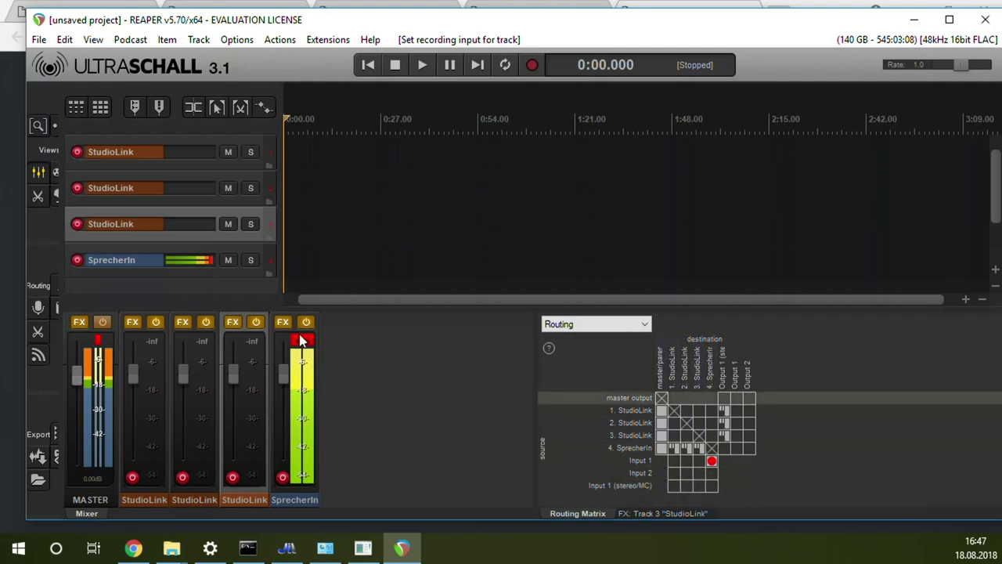
# - Enlarge the mixer and set track 4 to record from mono Input 2
pyautogui.moveTo(389, 306); pyautogui.dragTo(412, 217)
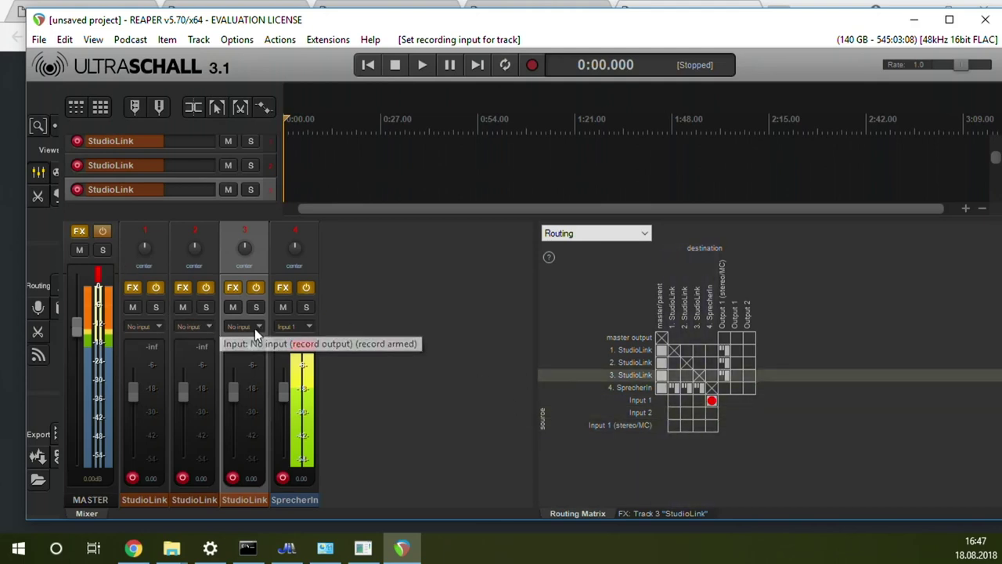
pyautogui.click(297, 336)
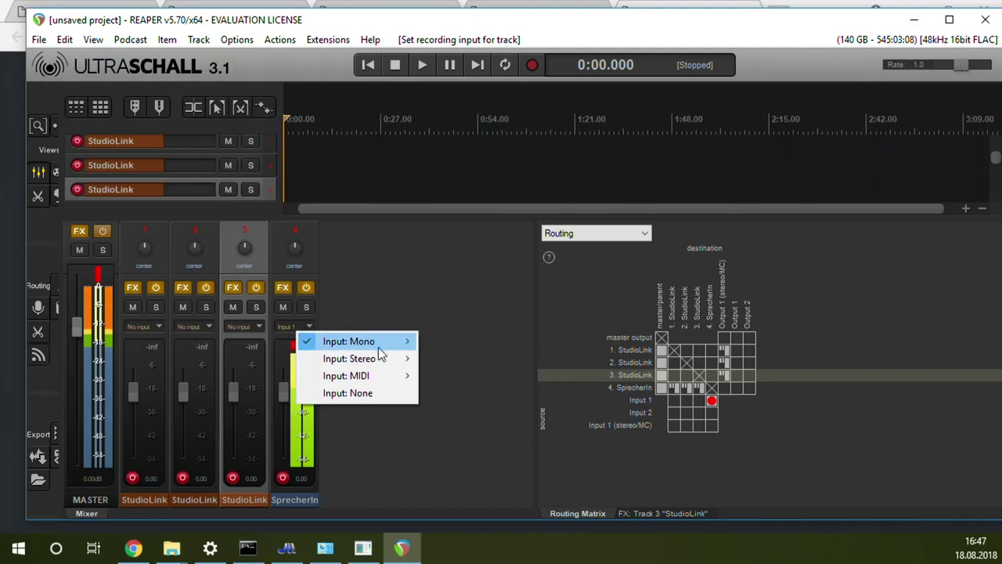
pyautogui.moveTo(407, 341)
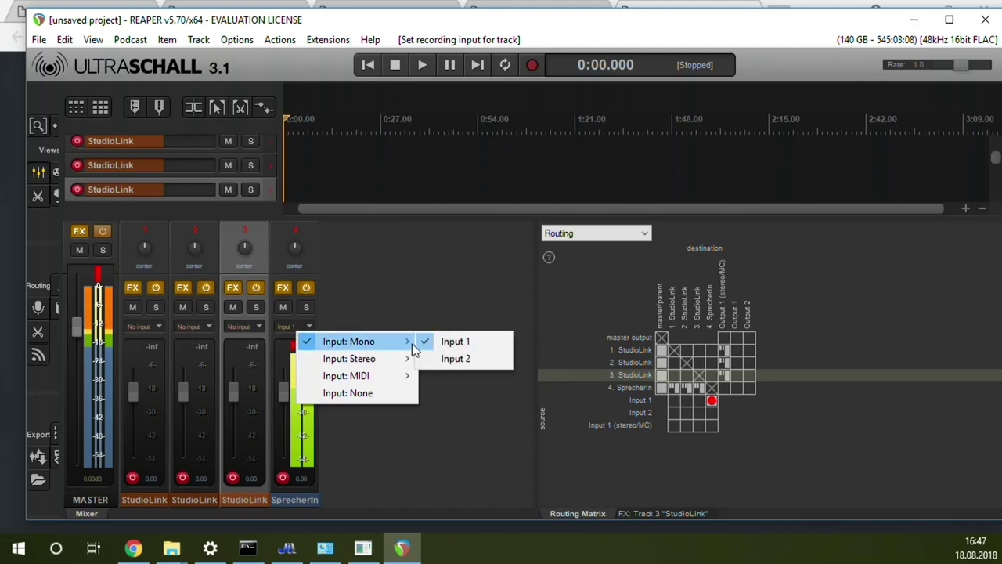
pyautogui.click(455, 359)
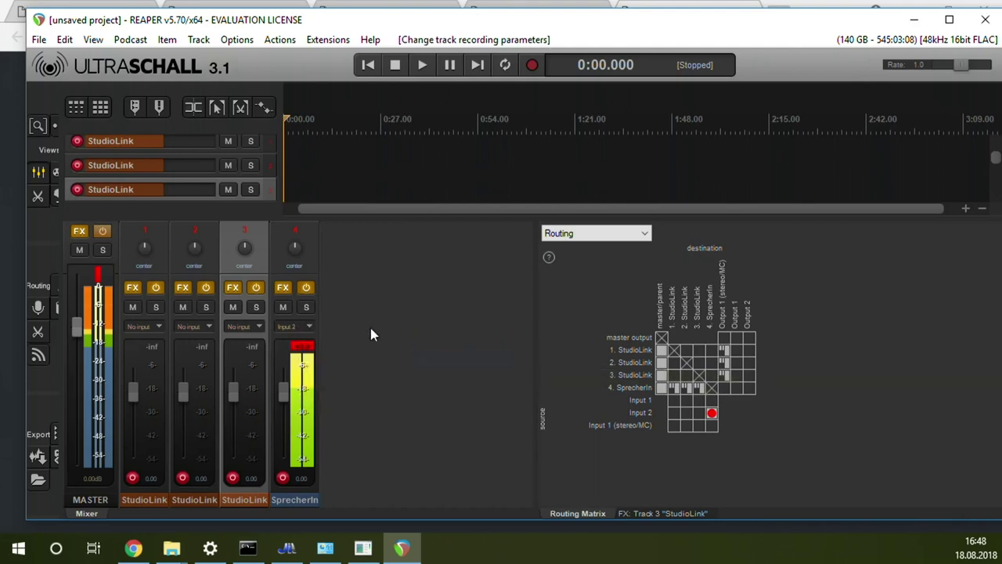
# - Start the StudioLink OnAir broadcast, bringing up the Podstock 2018 stream page
pyautogui.click(308, 256)
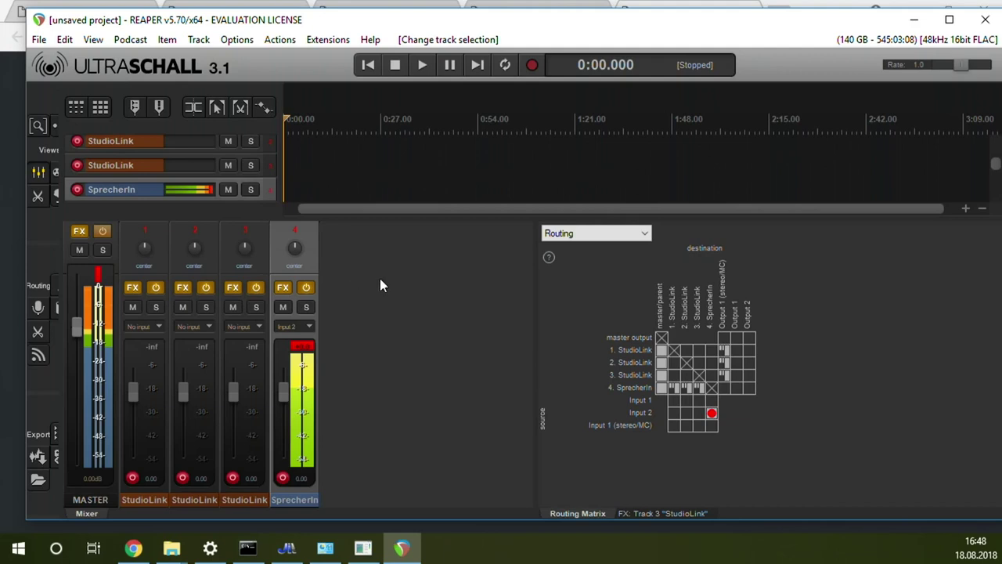
pyautogui.click(531, 388)
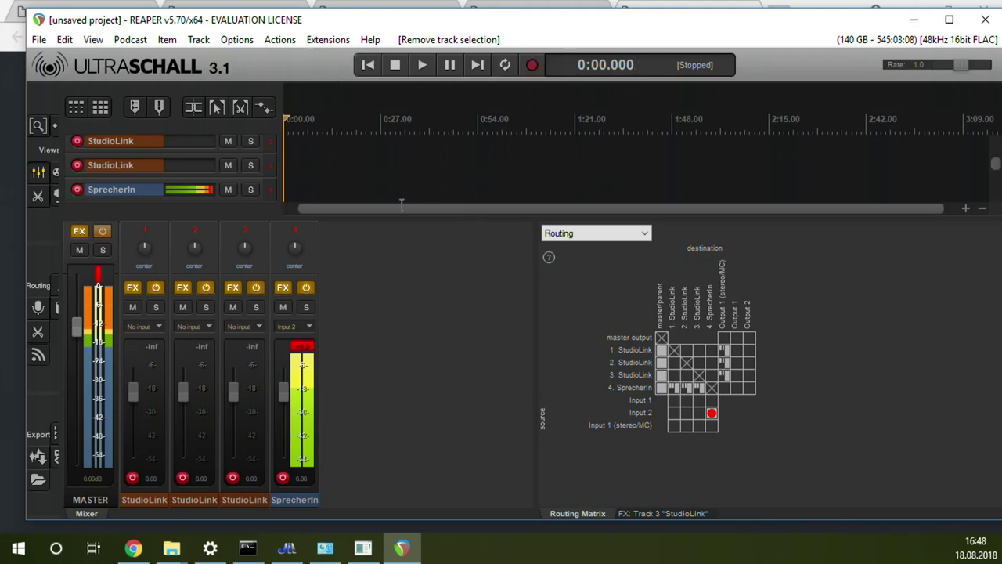
pyautogui.click(37, 357)
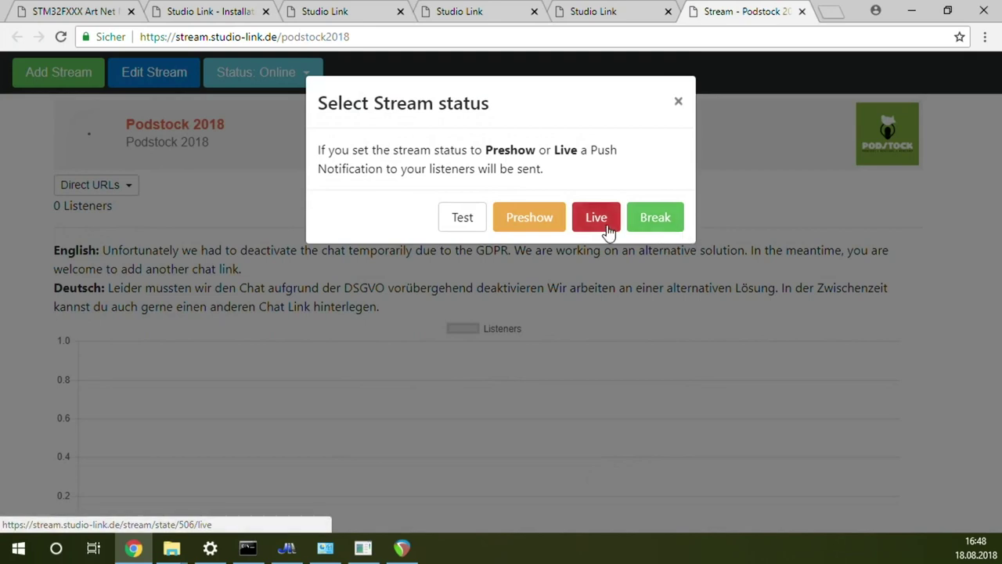
# - Set the Podstock 2018 stream status to Break and close the stream editor again
pyautogui.click(667, 221)
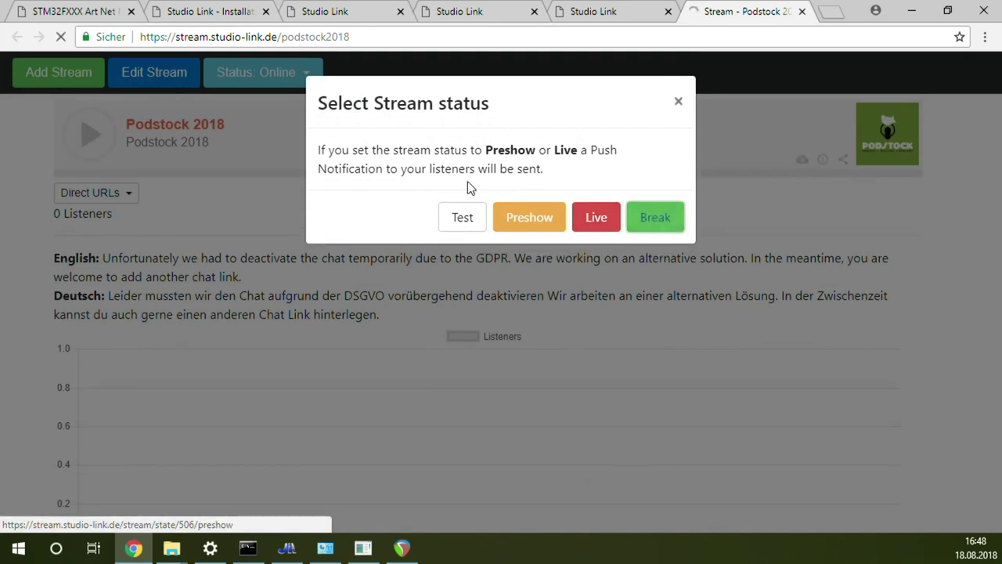
pyautogui.click(135, 78)
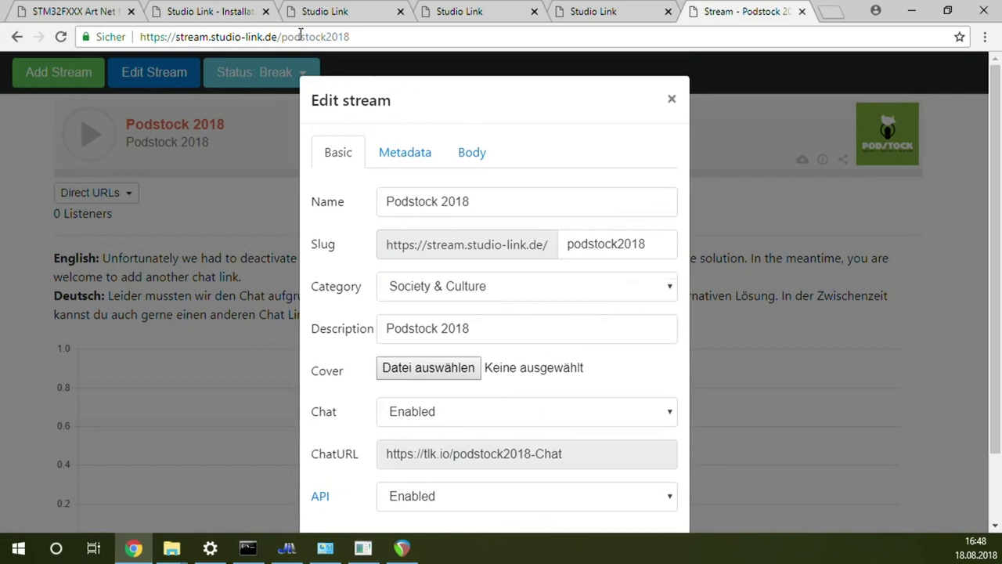
pyautogui.tripleClick(338, 41)
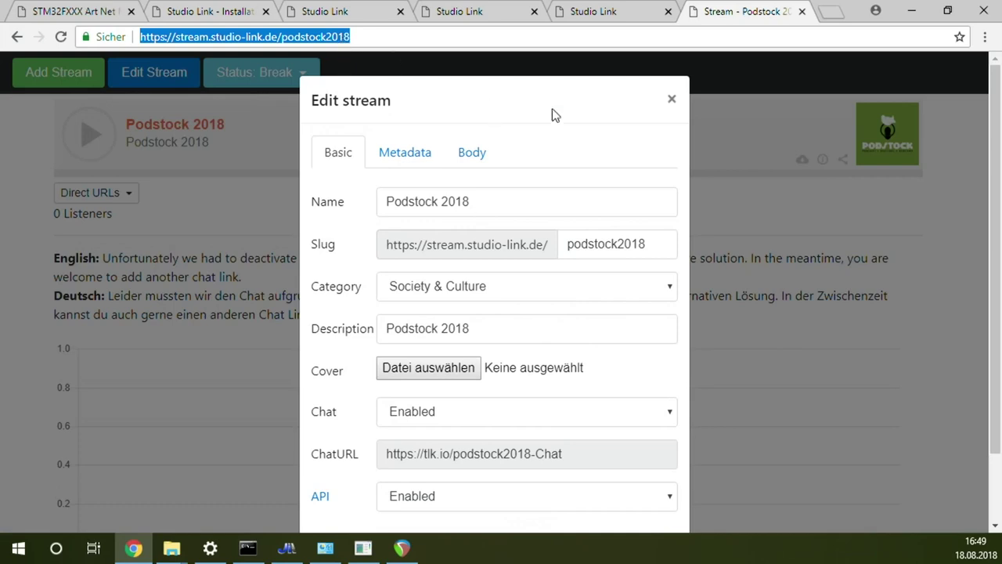
pyautogui.click(671, 98)
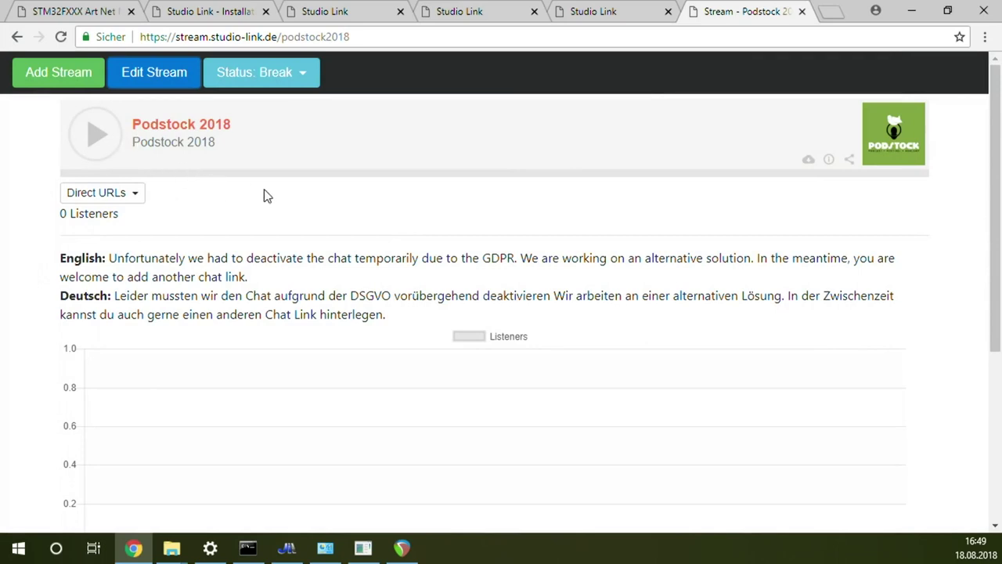
# - Back in REAPER, switch off the master sends of SprecherIn and all three StudioLink tracks
pyautogui.click(401, 548)
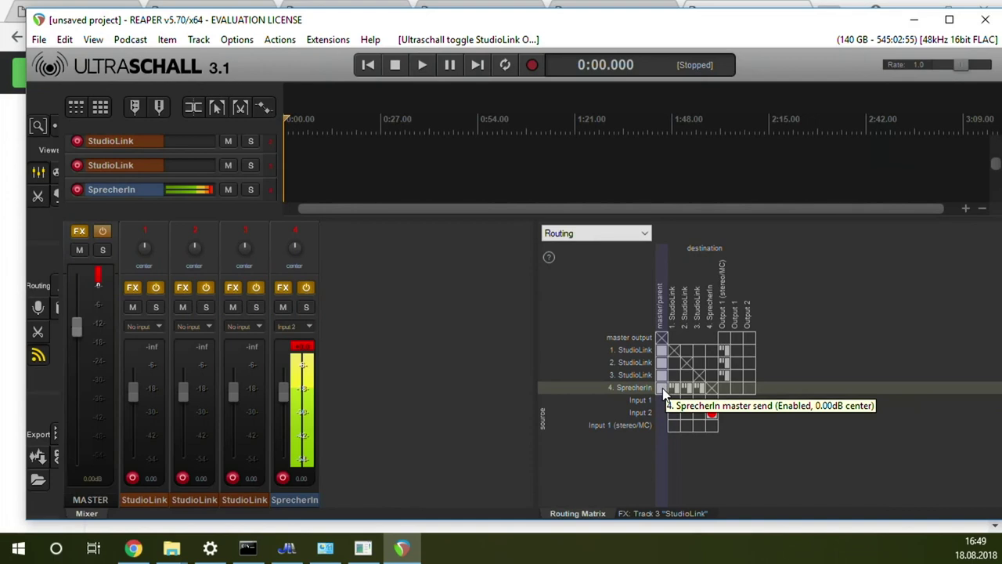
pyautogui.click(662, 388)
pyautogui.click(663, 387)
pyautogui.click(663, 388)
pyautogui.click(663, 375)
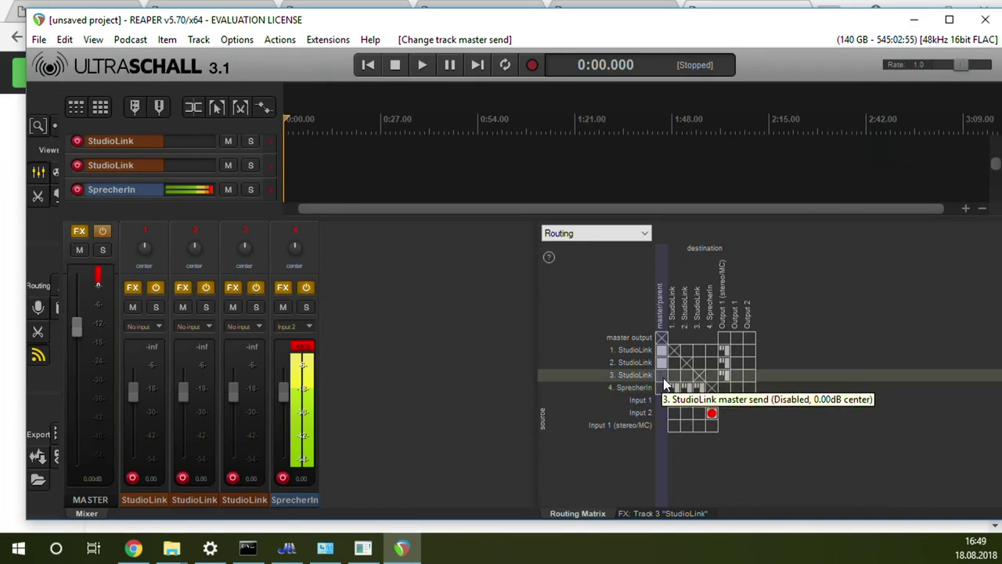
pyautogui.click(666, 363)
pyautogui.click(664, 351)
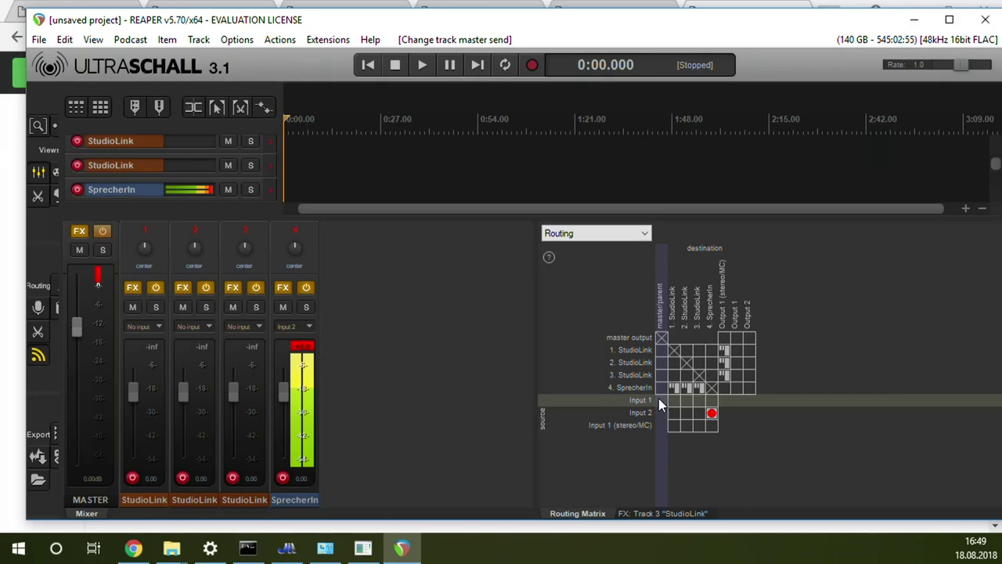
# - Re-enable the master sends of all three StudioLink tracks and SprecherIn
pyautogui.click(662, 350)
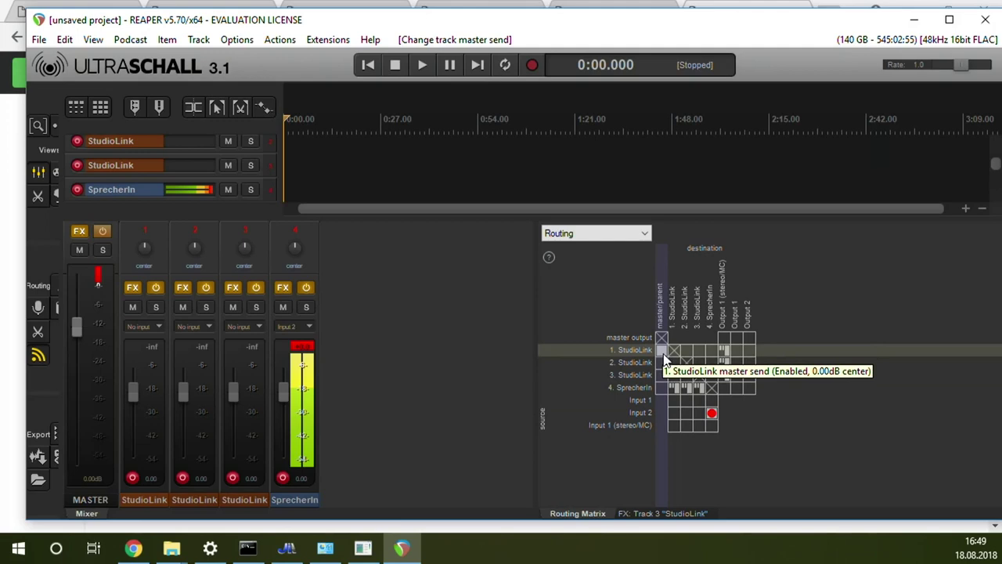
pyautogui.click(663, 363)
pyautogui.click(661, 375)
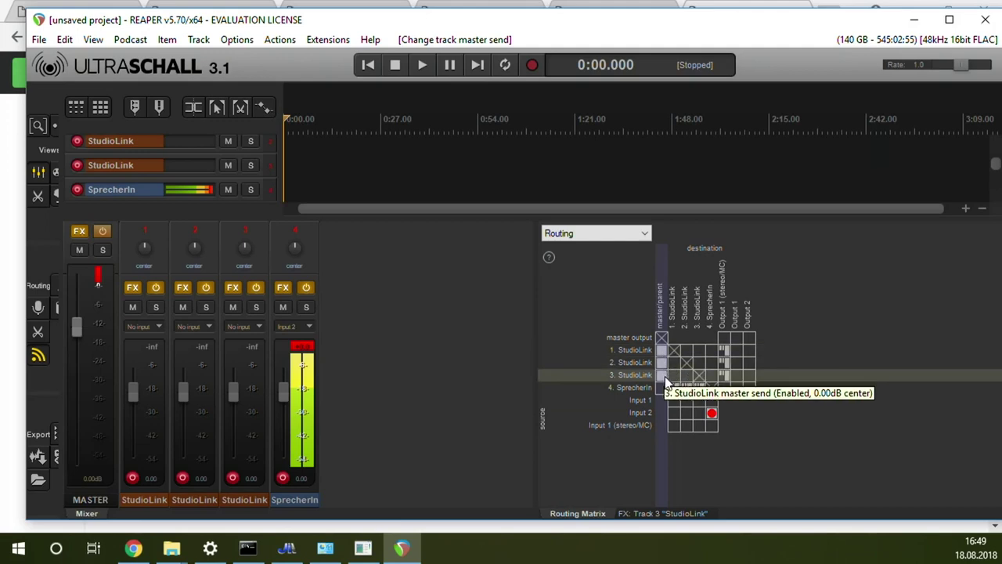
pyautogui.click(662, 387)
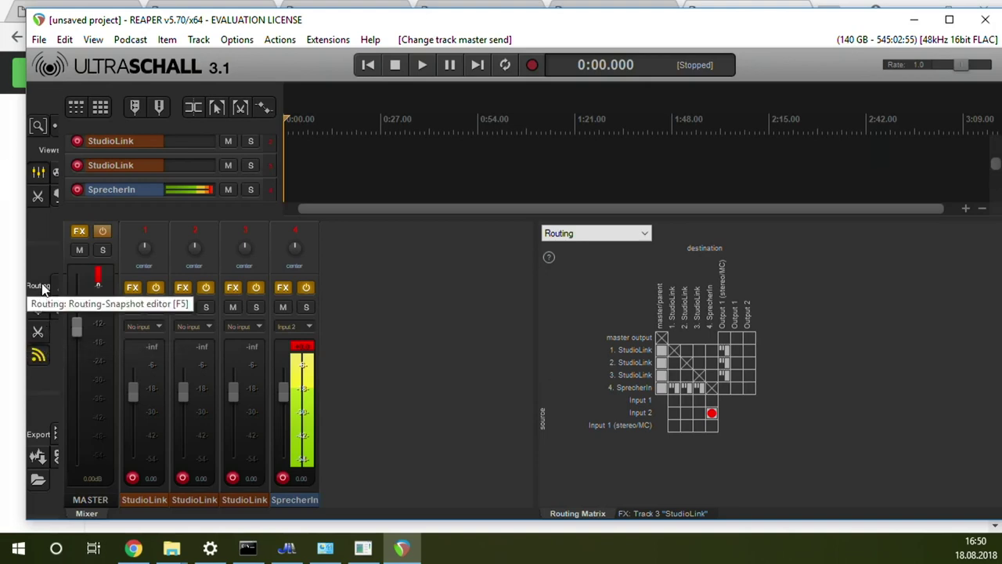
# - Disable master sends for 2. StudioLink, 3. StudioLink and SprecherIn, and save as the Preshow snapshot
pyautogui.click(41, 285)
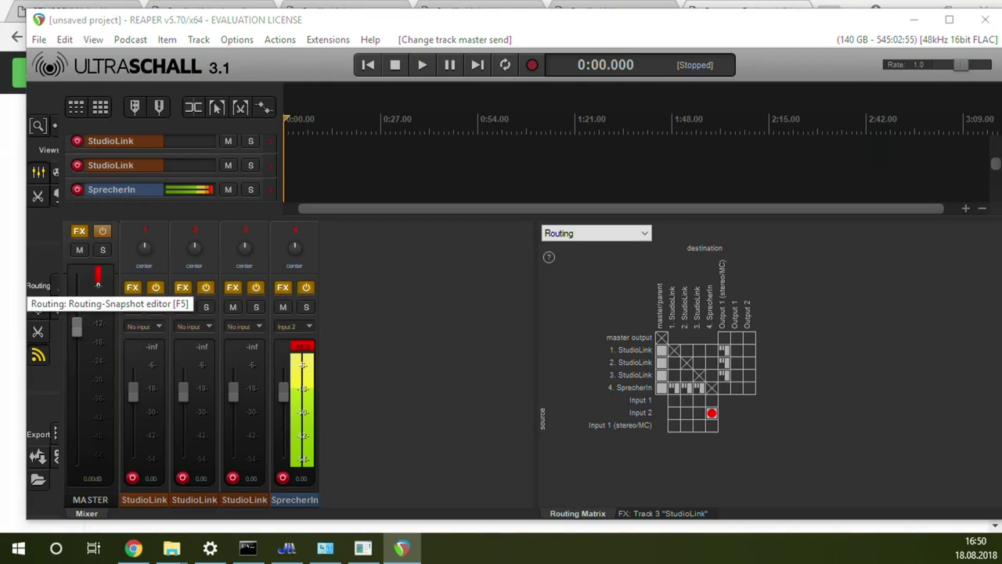
pyautogui.moveTo(352, 31); pyautogui.dragTo(538, 139)
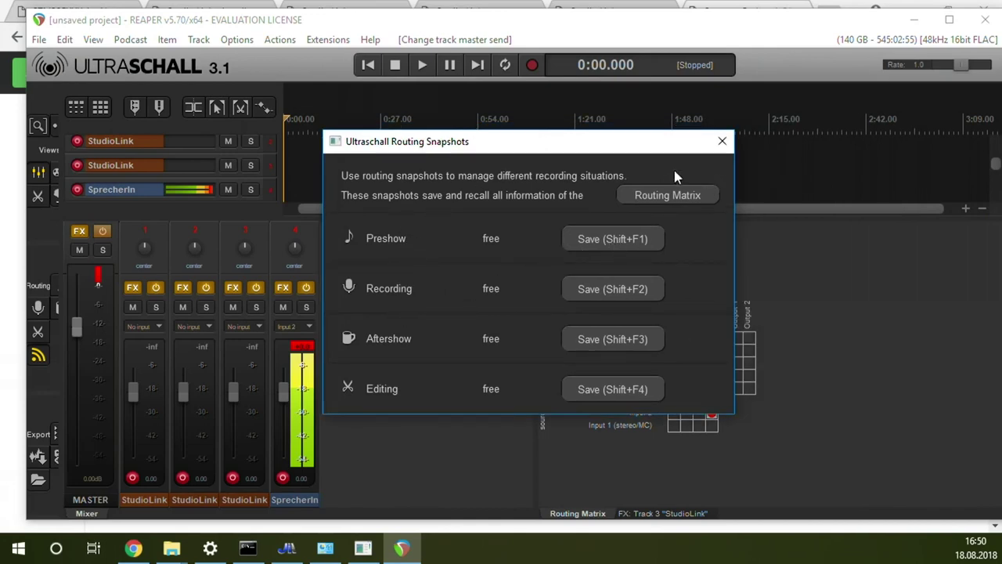
pyautogui.moveTo(677, 149); pyautogui.dragTo(510, 120)
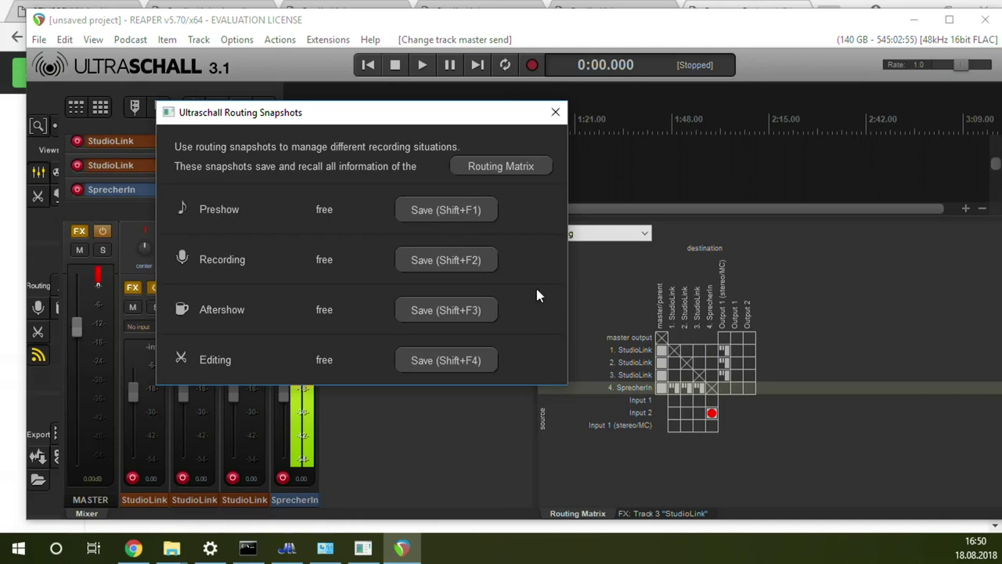
pyautogui.click(663, 363)
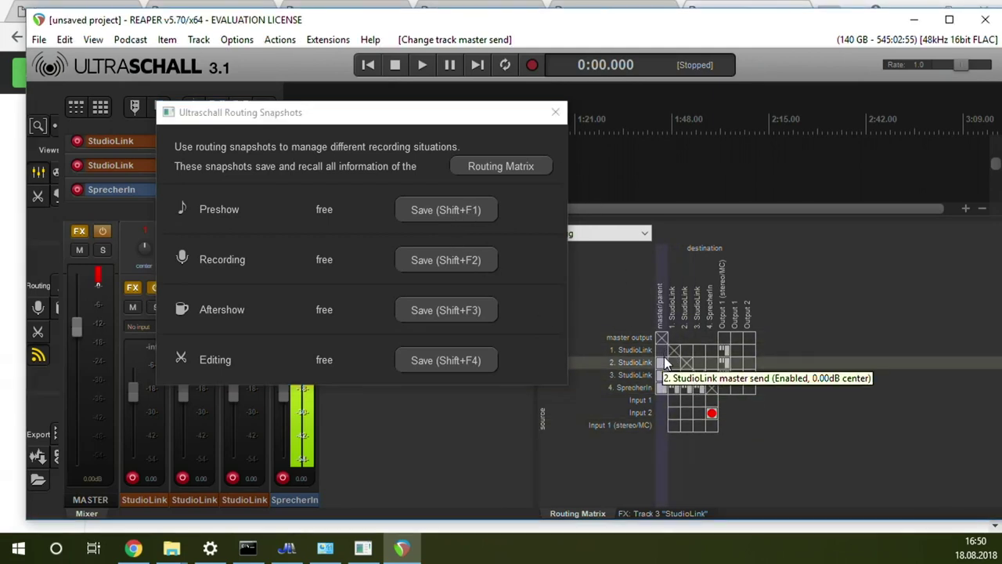
pyautogui.click(663, 376)
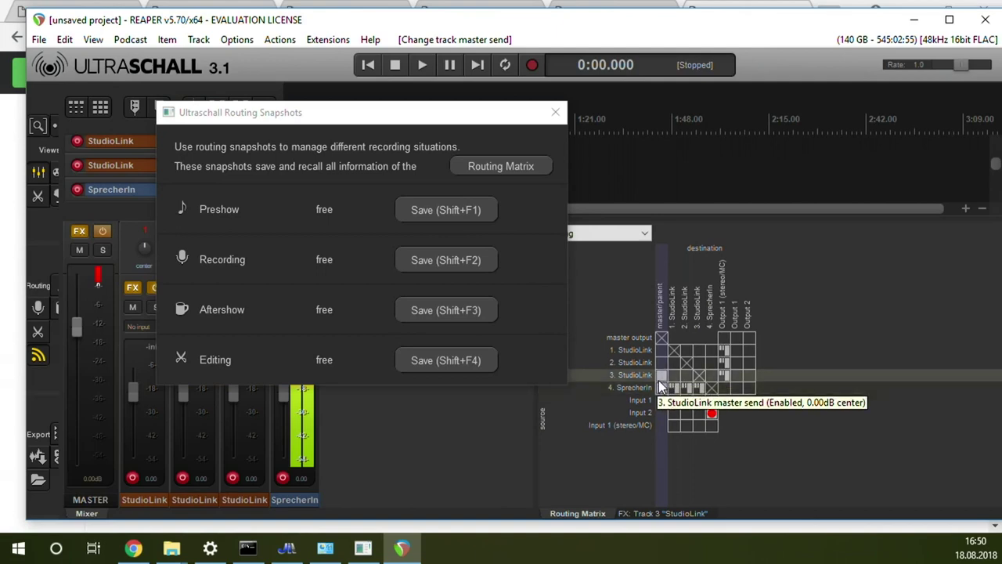
pyautogui.click(664, 388)
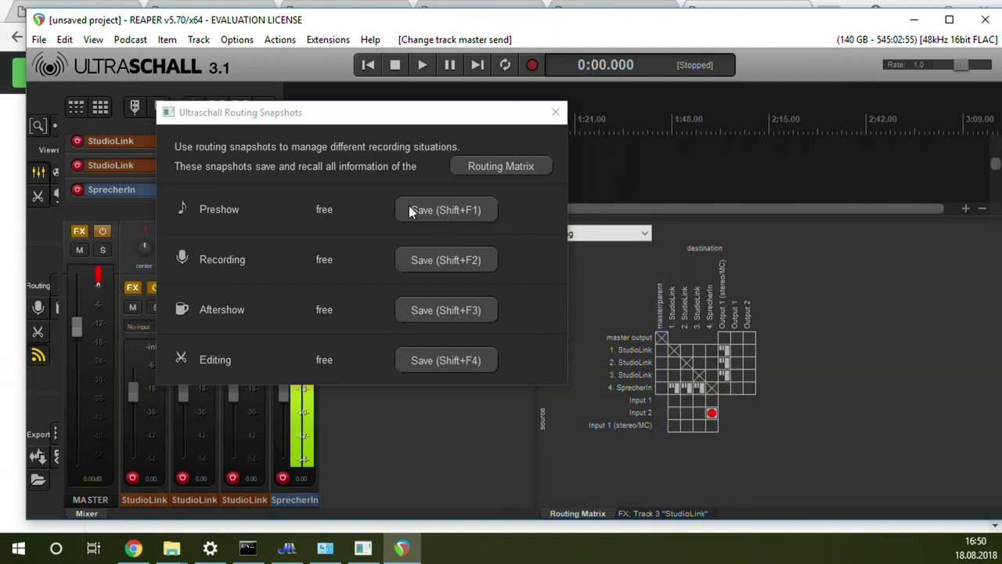
pyautogui.click(461, 213)
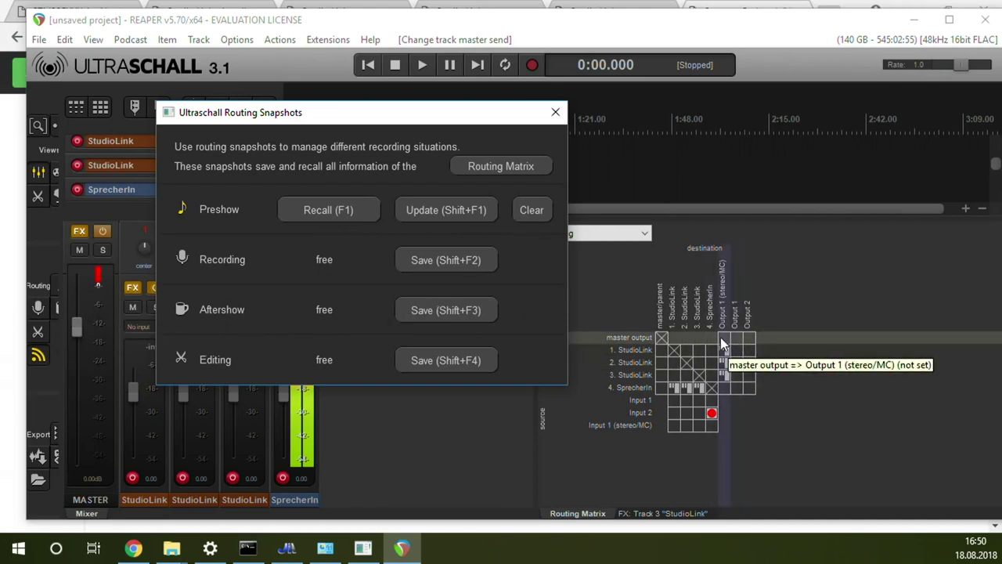
# - Re-enable all four tracks' master sends and route the master output to hardware Output 1
pyautogui.click(662, 350)
pyautogui.click(663, 363)
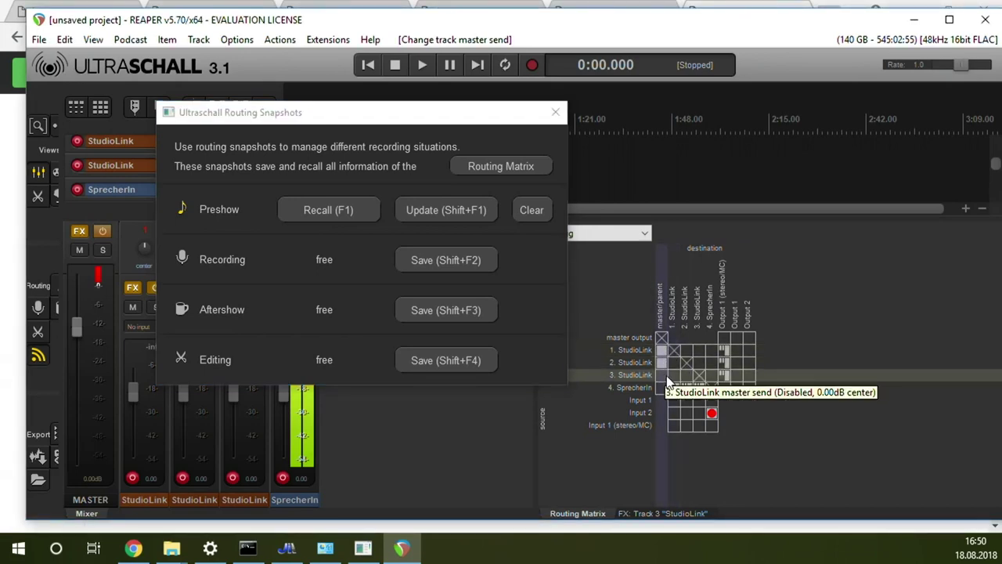
pyautogui.click(663, 375)
pyautogui.click(662, 387)
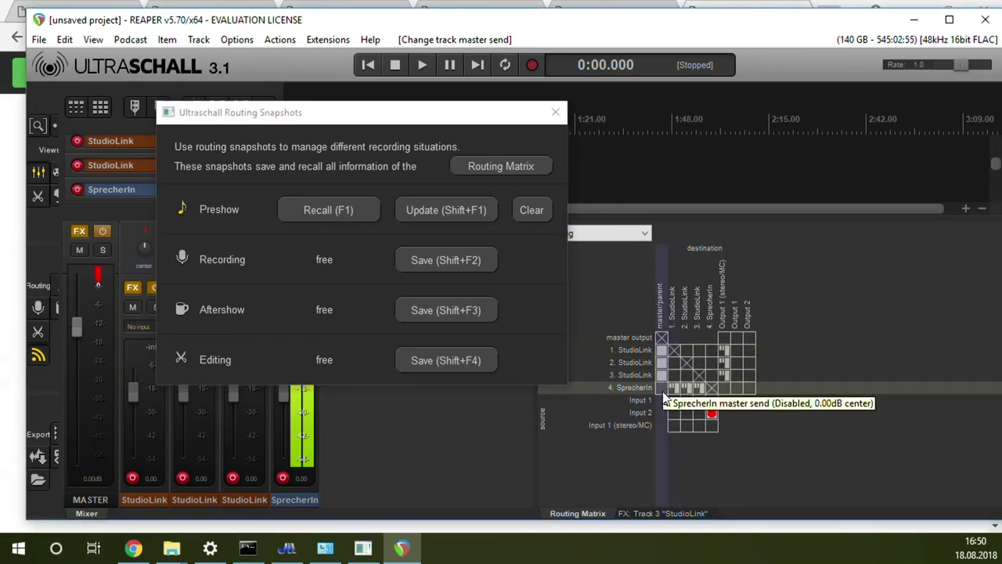
pyautogui.click(726, 339)
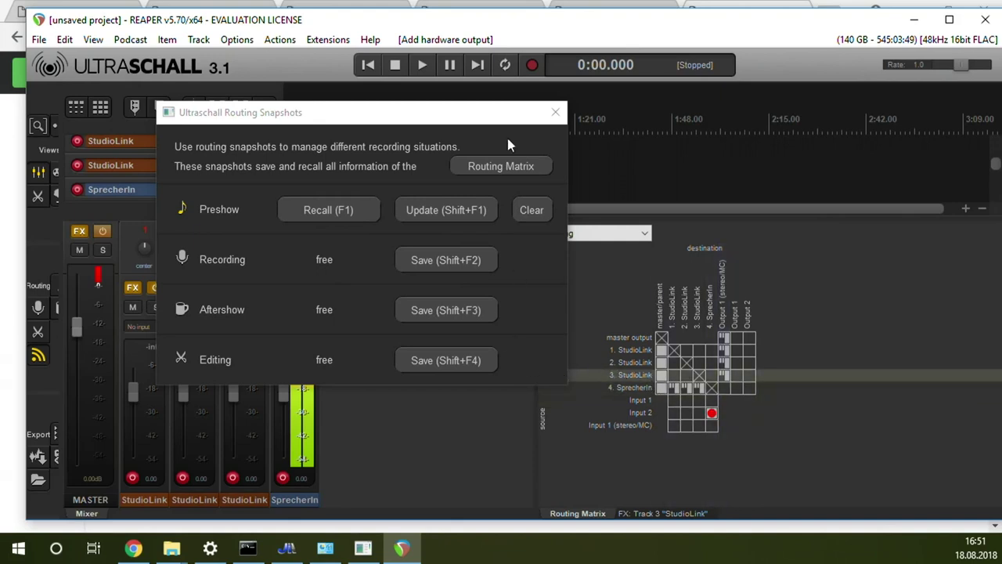
# - Save this routing as the Editing snapshot and close the Routing Snapshots window
pyautogui.moveTo(428, 112)
pyautogui.mouseDown()
pyautogui.moveTo(489, 123)
pyautogui.moveTo(410, 113)
pyautogui.mouseUp()
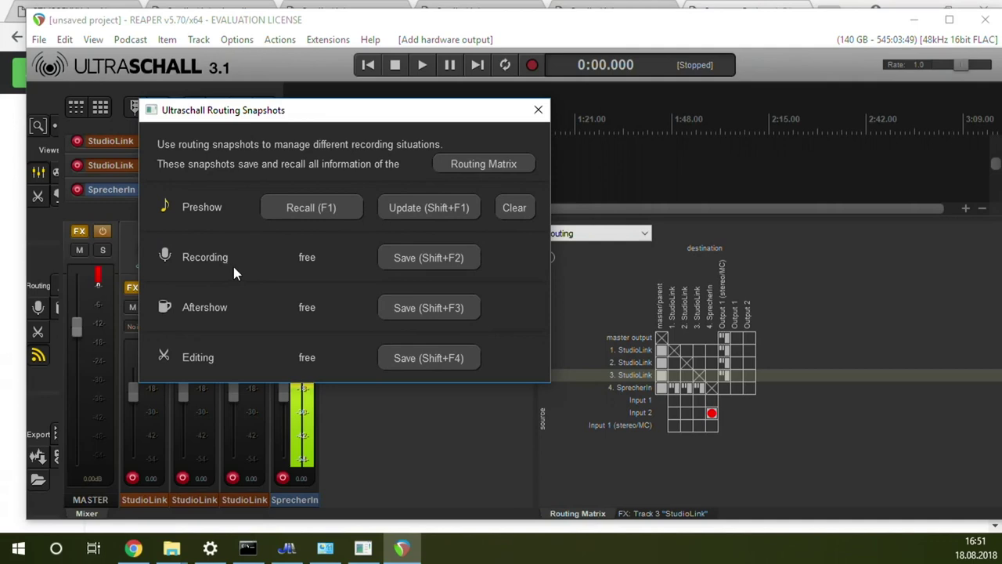
pyautogui.click(430, 354)
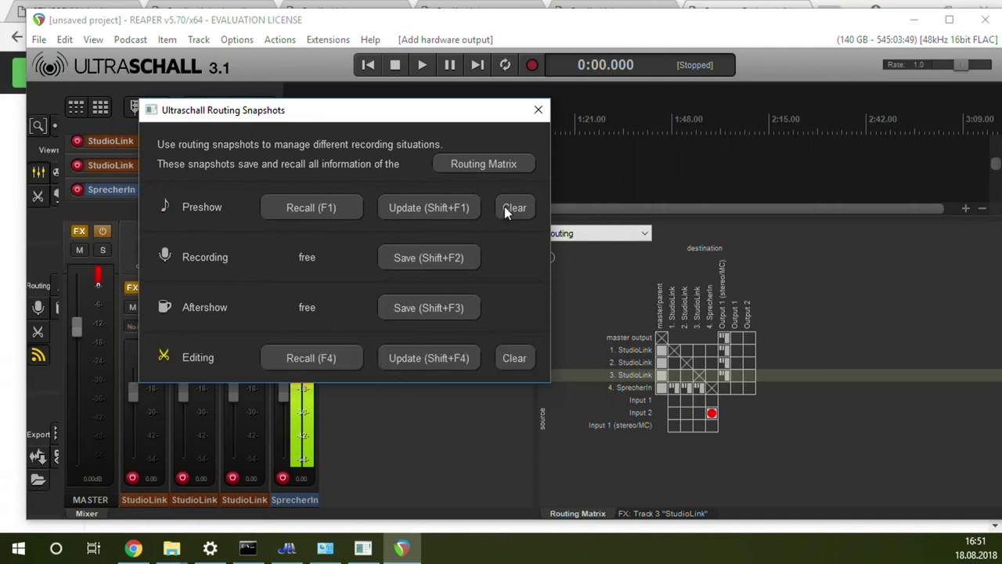
pyautogui.click(538, 110)
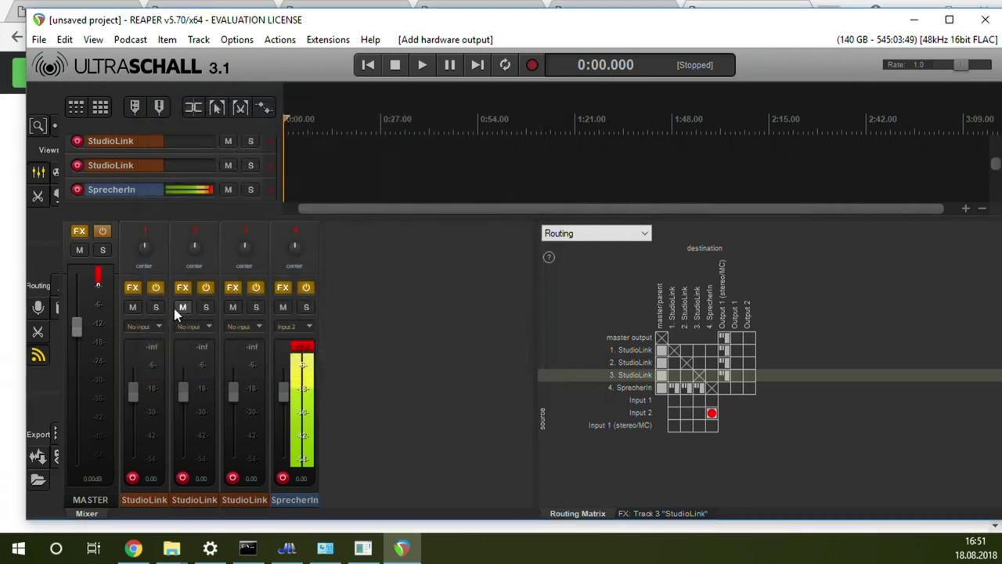
# - Recall the Recording, Preshow, then Editing routing snapshots, leaving Editing active
pyautogui.click(40, 310)
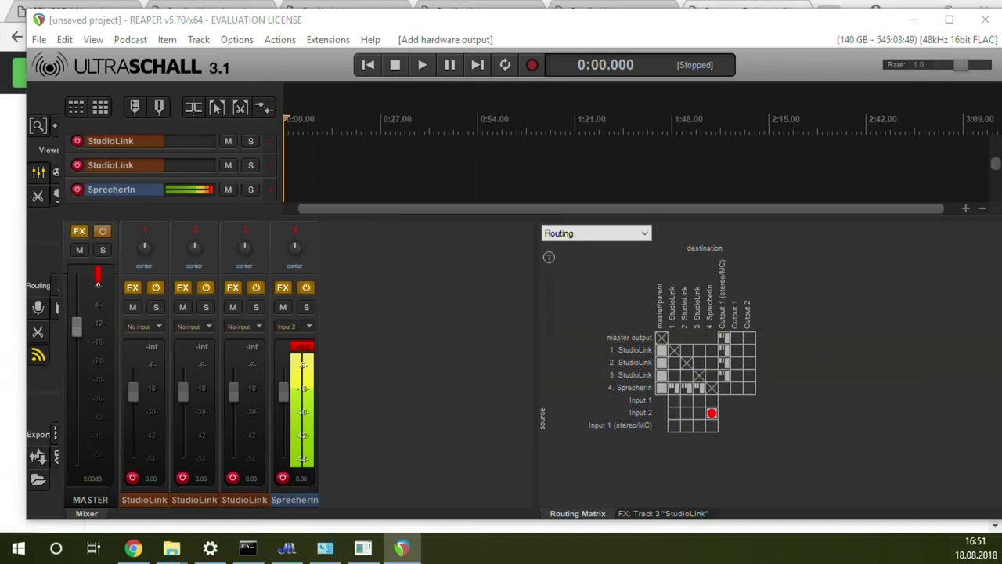
pyautogui.moveTo(755, 63); pyautogui.dragTo(386, 73)
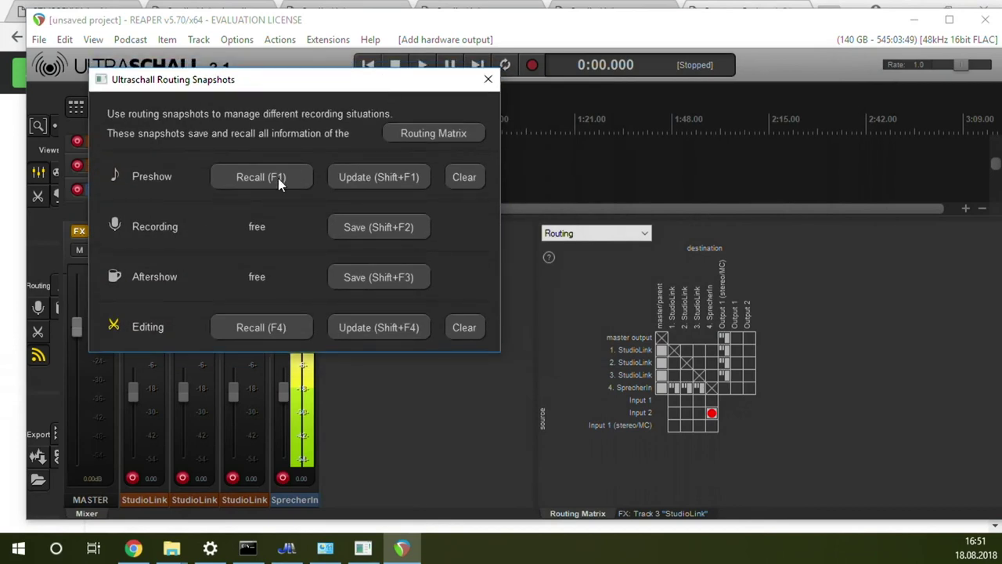
pyautogui.click(277, 177)
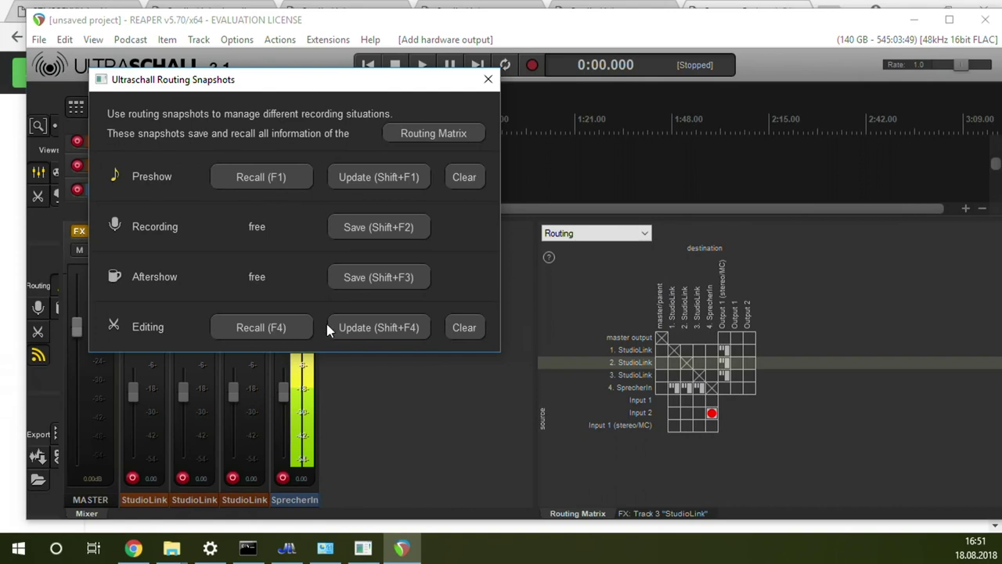
pyautogui.click(300, 327)
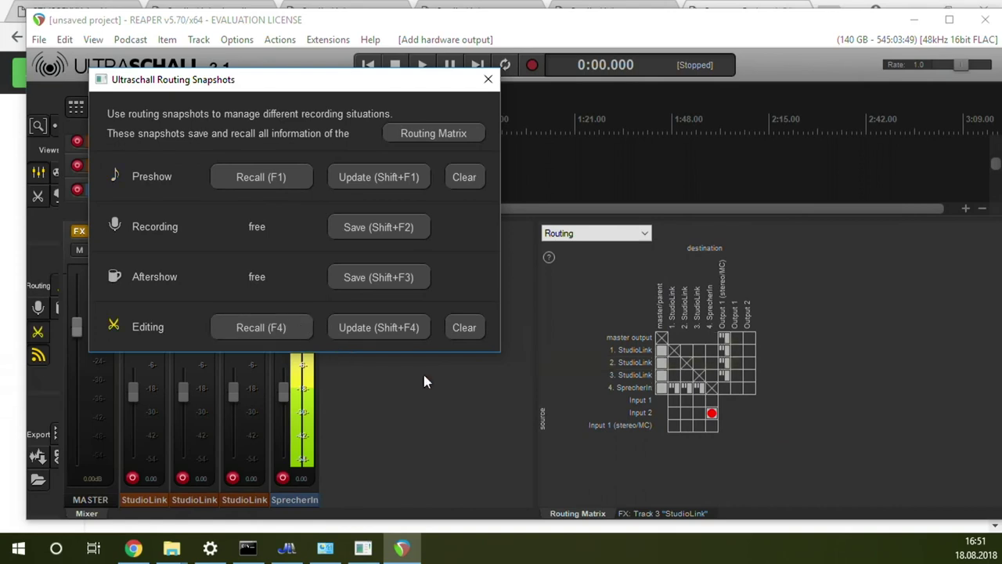
pyautogui.click(489, 80)
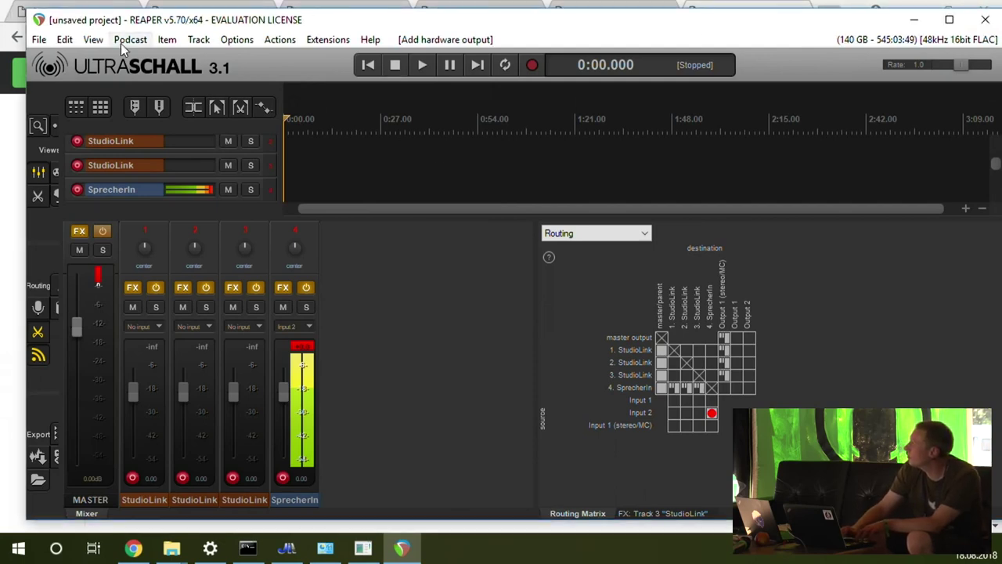
# - Make a roughly 2.9-second test recording on all tracks and stop the transport
pyautogui.click(529, 70)
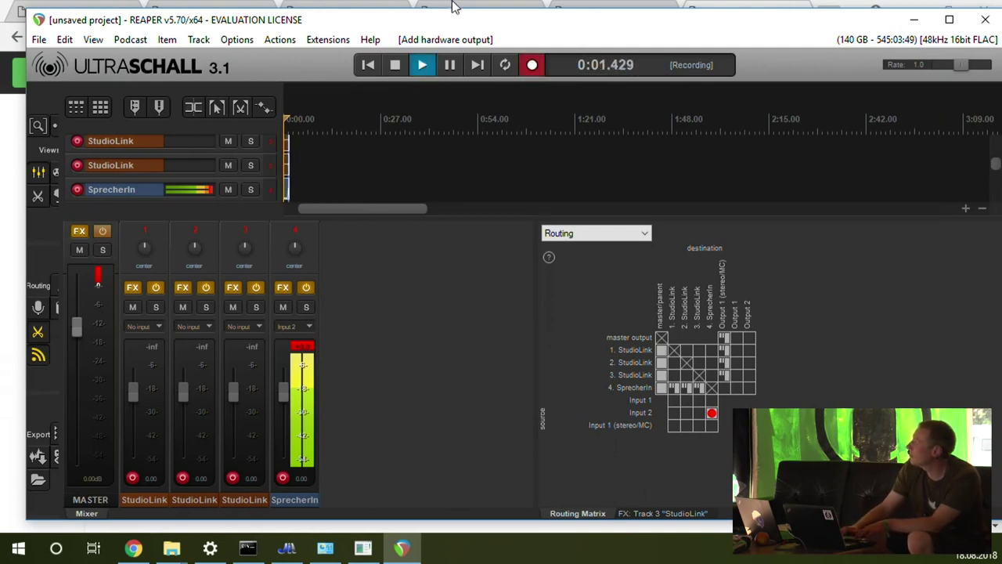
pyautogui.click(396, 66)
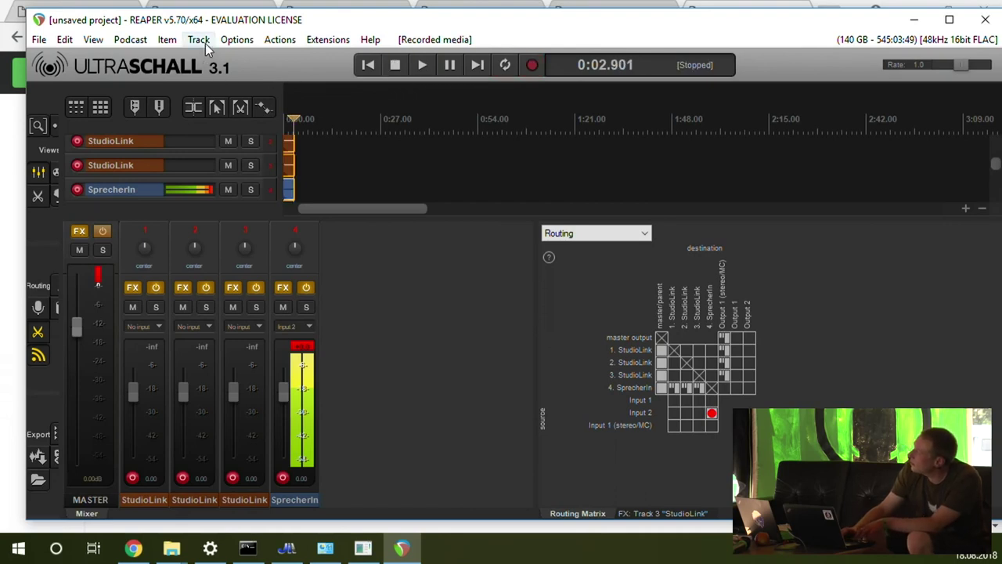
pyautogui.click(142, 41)
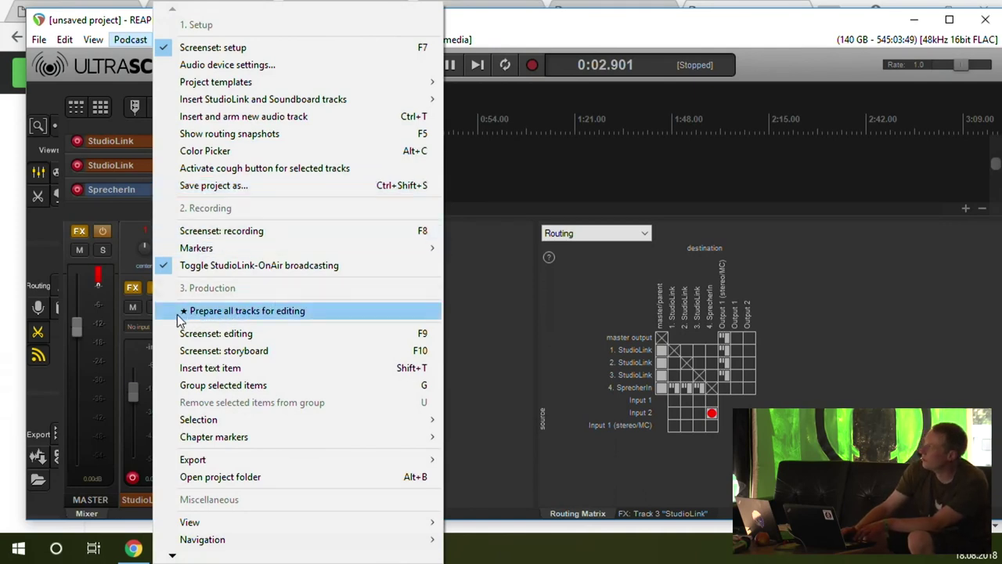
# - Run Podcast > Prepare all tracks for editing, disarming tracks and removing StudioLink sends and FX
pyautogui.click(264, 313)
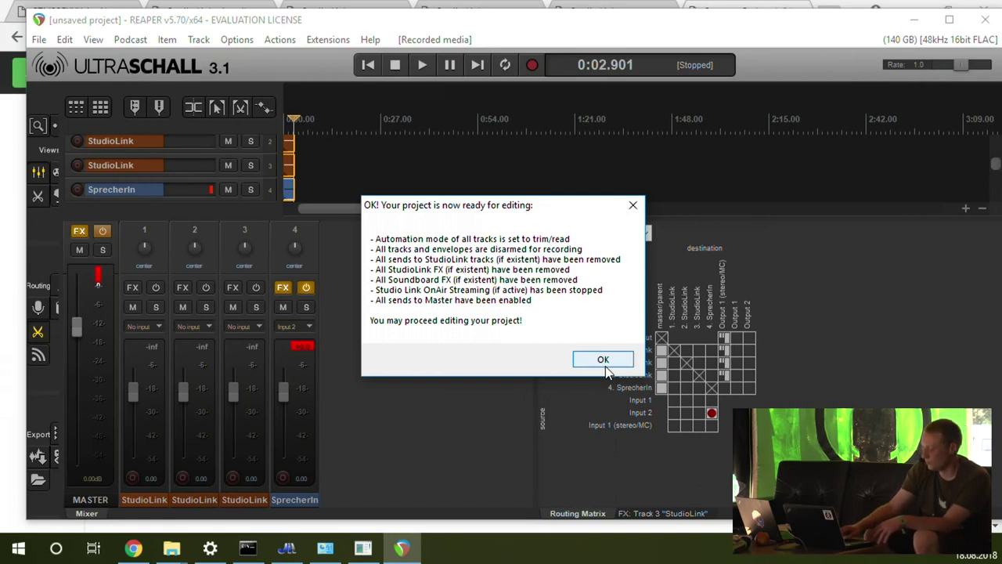
pyautogui.click(603, 360)
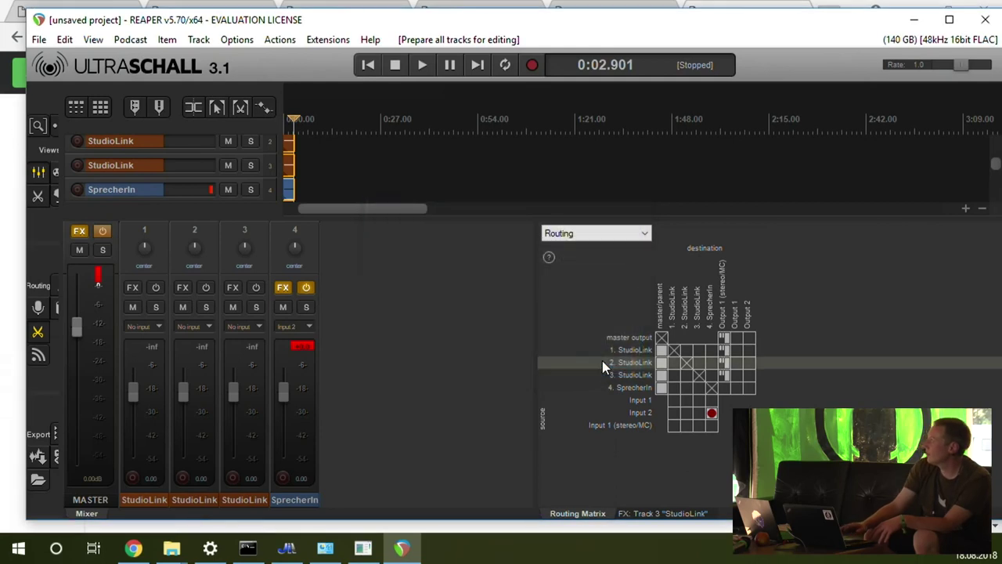
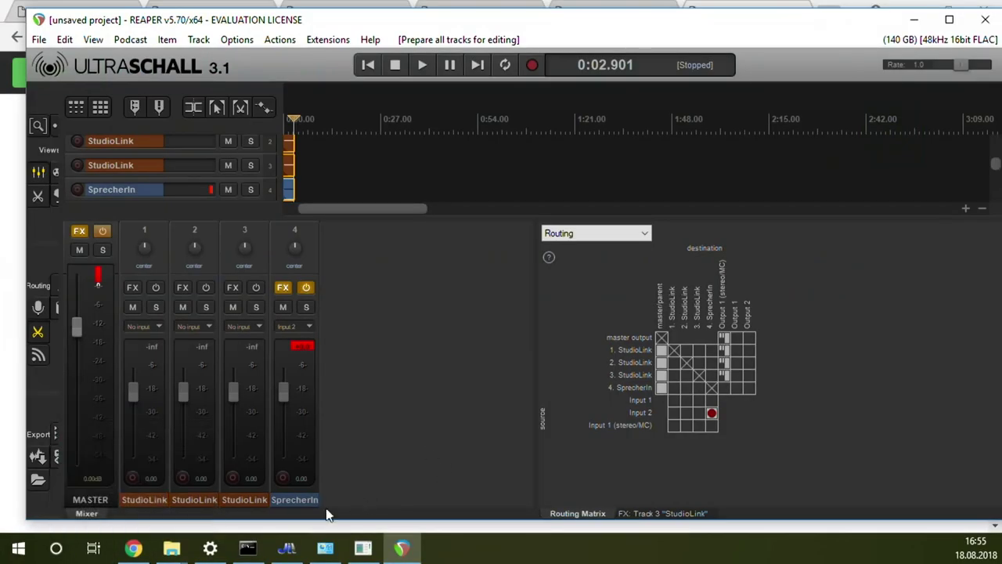
# - Bring Chrome with the Podstock 2018 Studio Link stream page to the front
pyautogui.click(135, 548)
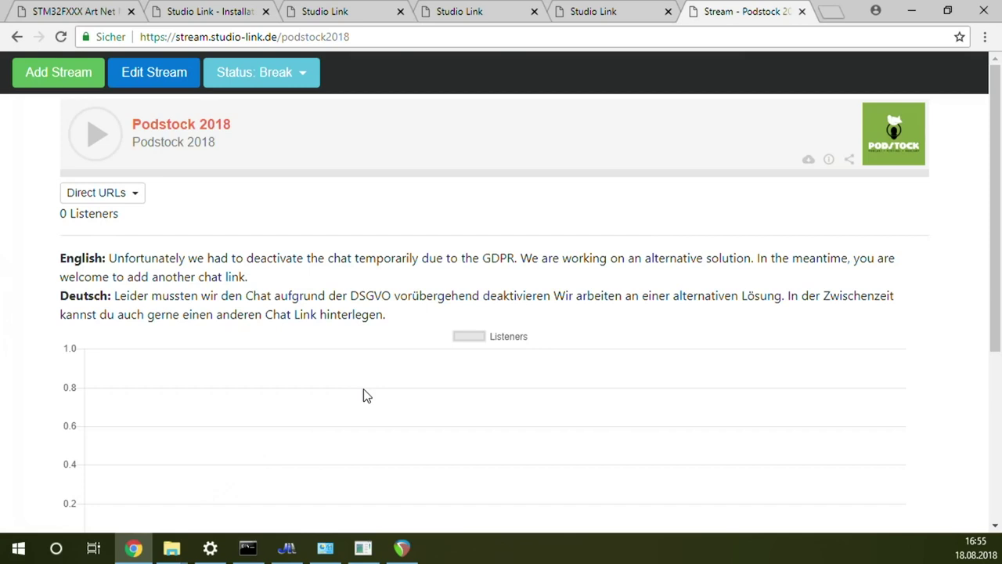
# - Go to studio-link.de in a new Chrome tab, correcting a misspelled address
pyautogui.hotkey('ctrl', 't')
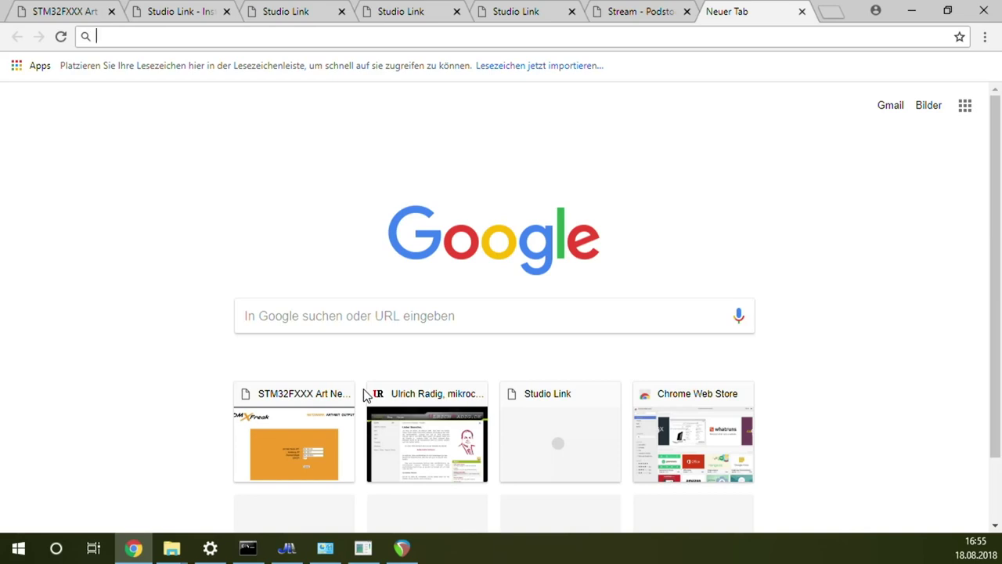
pyautogui.write('sutiod')
pyautogui.press('BackSpace')
pyautogui.press('BackSpace')
pyautogui.press('BackSpace')
pyautogui.press('BackSpace')
pyautogui.press('BackSpace')
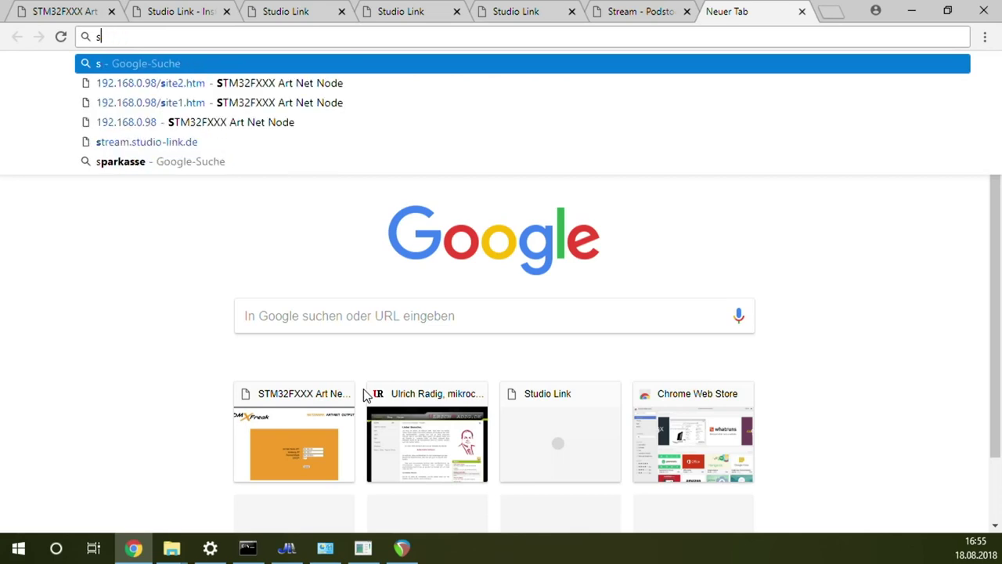
pyautogui.write('tudio-link.de')
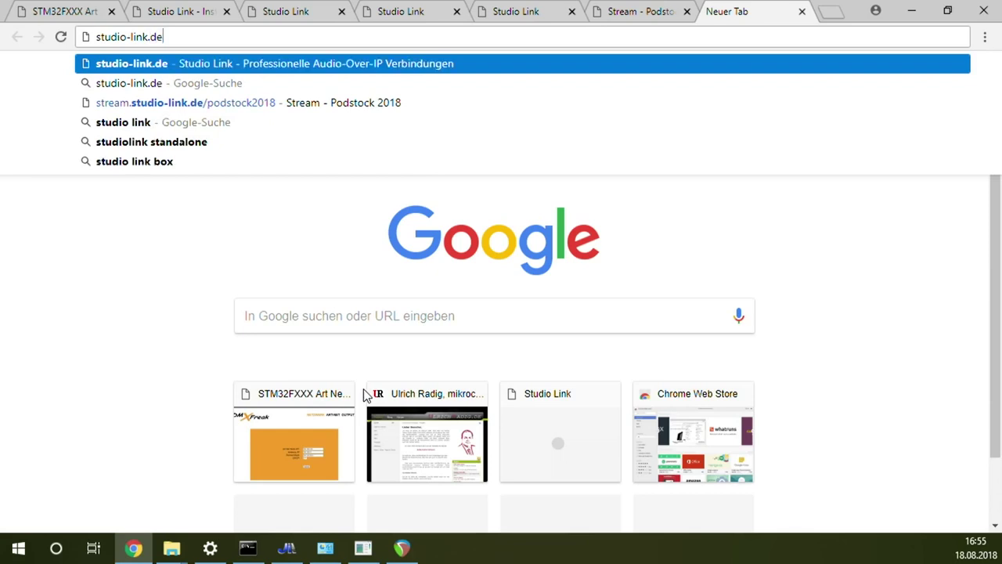
pyautogui.press('Return')
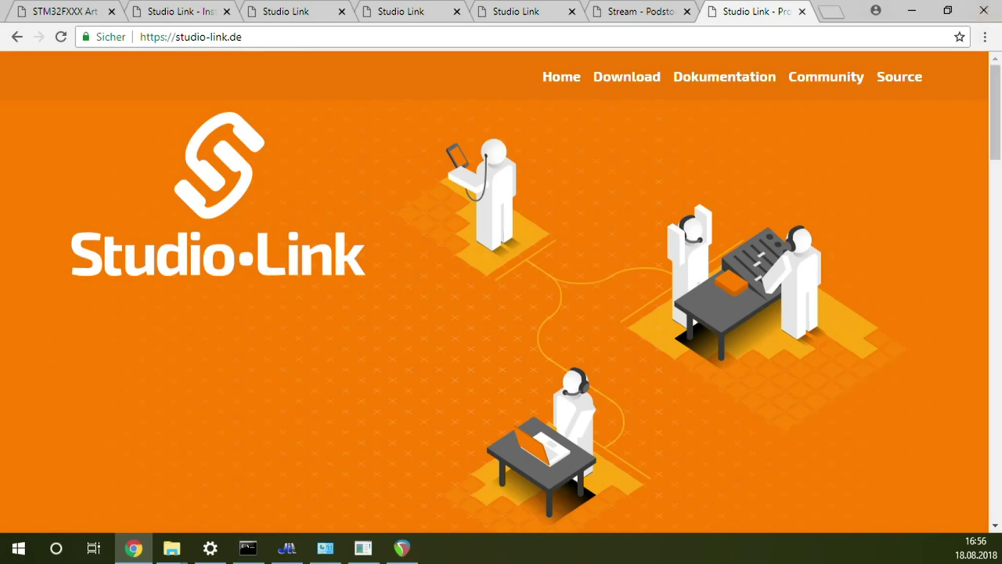
pyautogui.hotkey('alt', 'Tab')
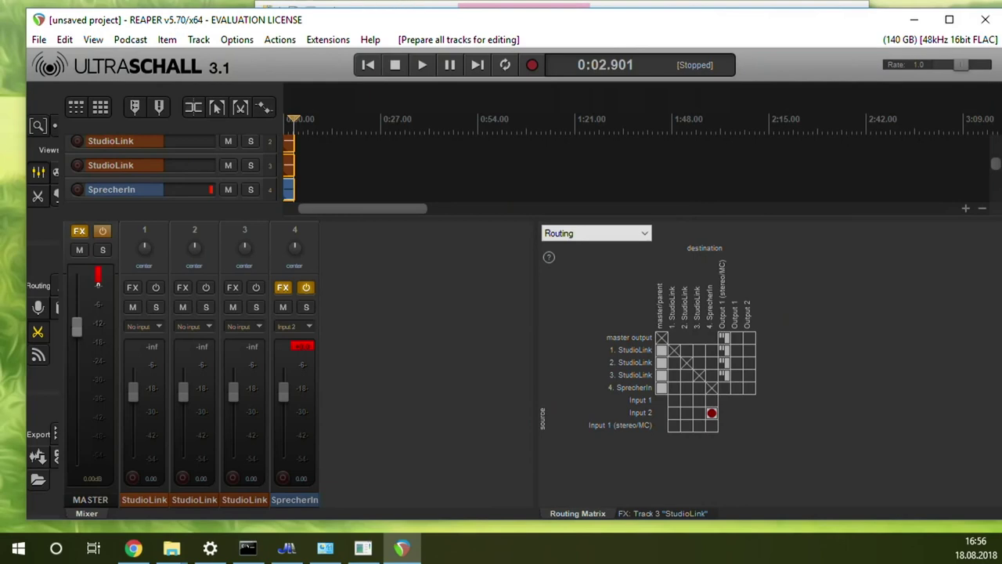
pyautogui.hotkey('alt', 'Tab')
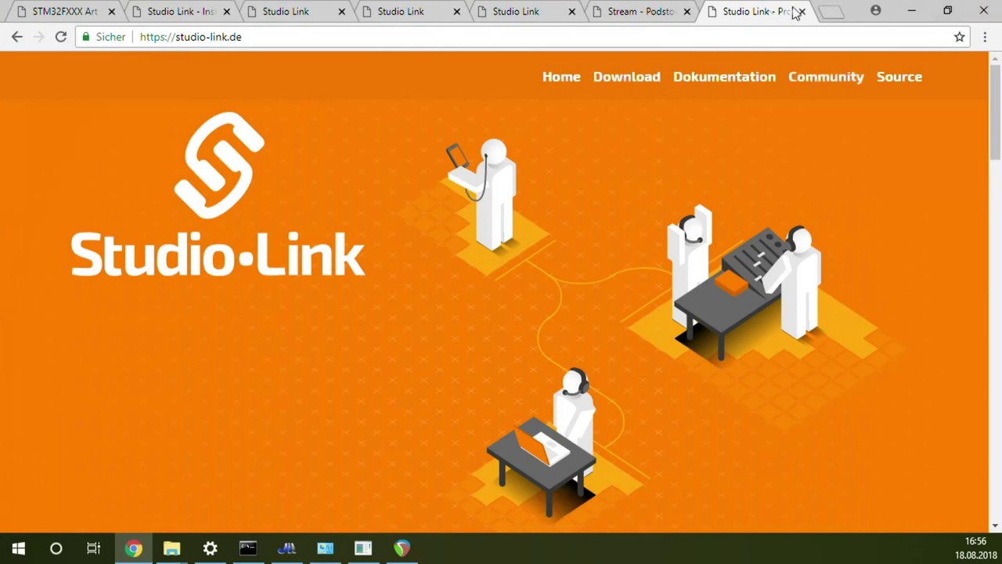
# - Open the Studio Link source code repository on GitHub from studio-link.de
pyautogui.click(890, 72)
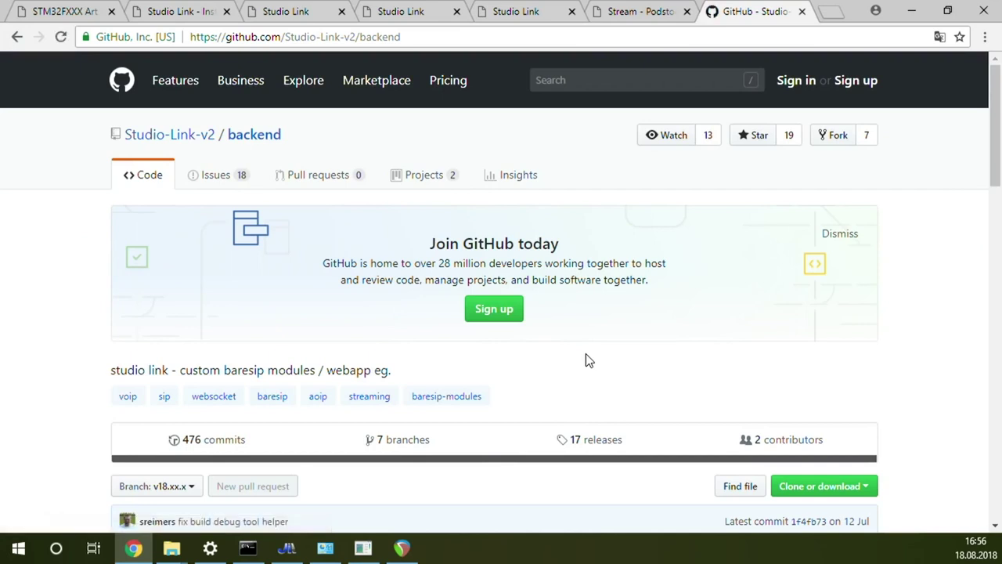
pyautogui.scroll(-3, 588, 360)
pyautogui.scroll(1, 586, 357)
pyautogui.scroll(-1, 586, 357)
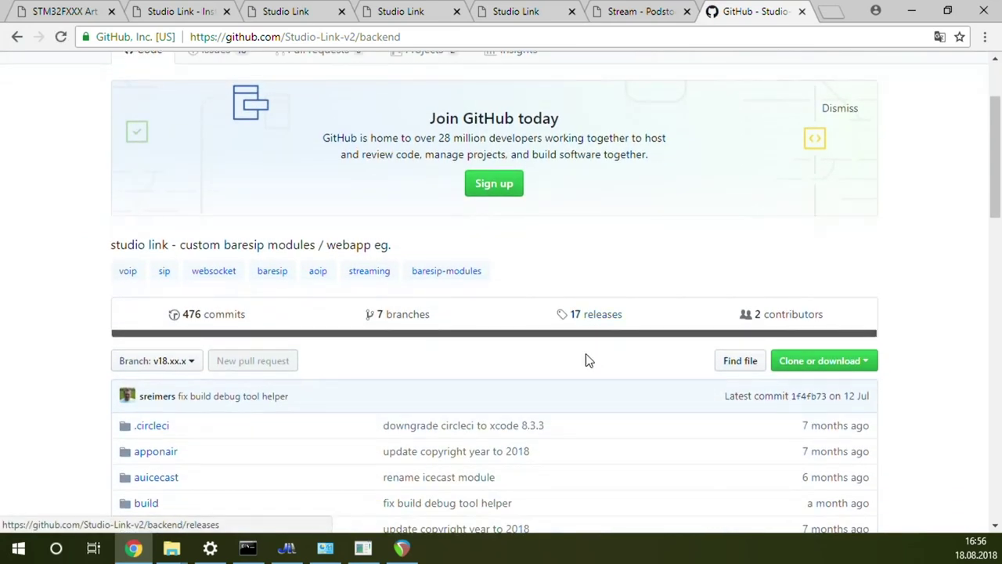
# - Open the backend's 17 releases and scroll to the v18.07.0-alpha-474.1dbd209 assets
pyautogui.click(591, 315)
pyautogui.scroll(-3, 591, 317)
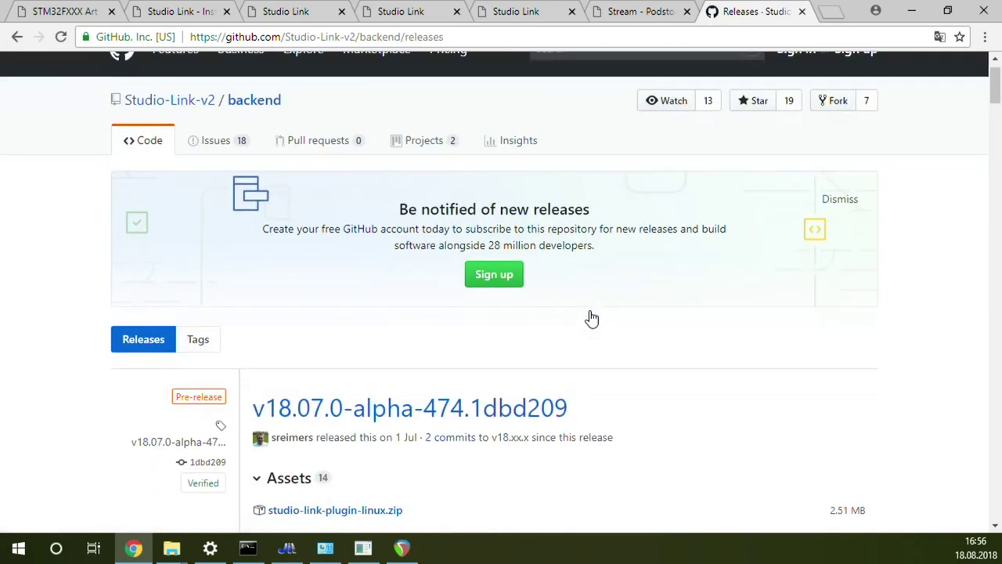
pyautogui.scroll(-3, 591, 317)
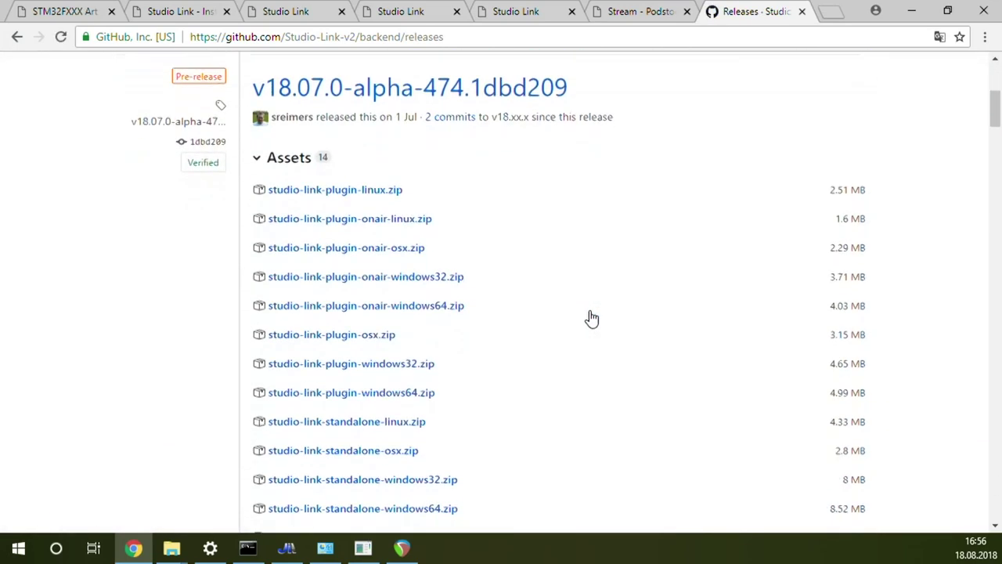